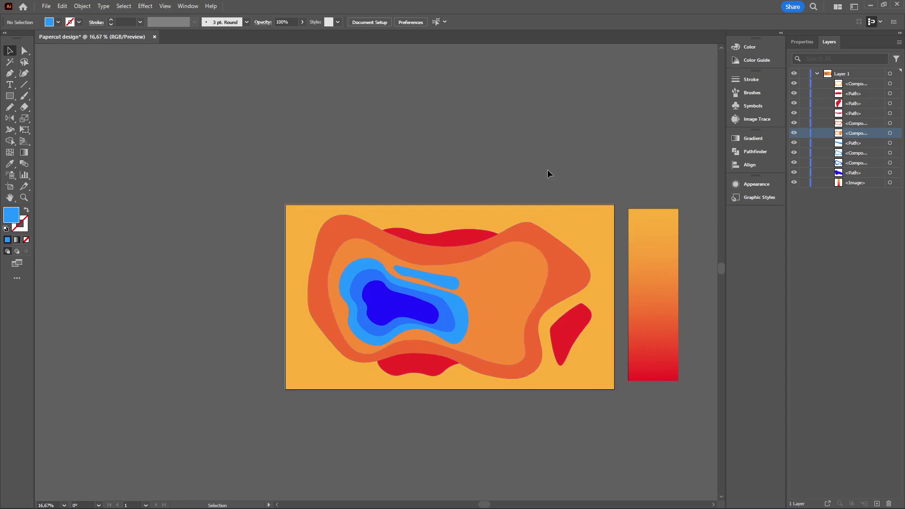
- Examine the layered papercut artwork by selecting the yellow frame, the orange rings, the light blue shapes and the dark blue centre in turn
{"action": "scroll", "coordinate": [564, 214], "scroll_direction": "left", "scroll_amount": 1}
{"action": "left_click", "coordinate": [605, 238]}
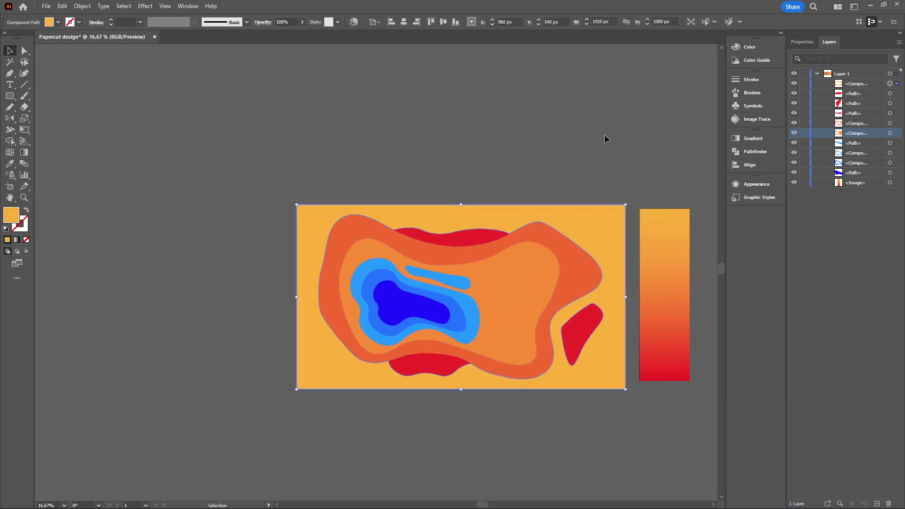
{"action": "left_click", "coordinate": [603, 135]}
{"action": "left_click", "coordinate": [598, 216]}
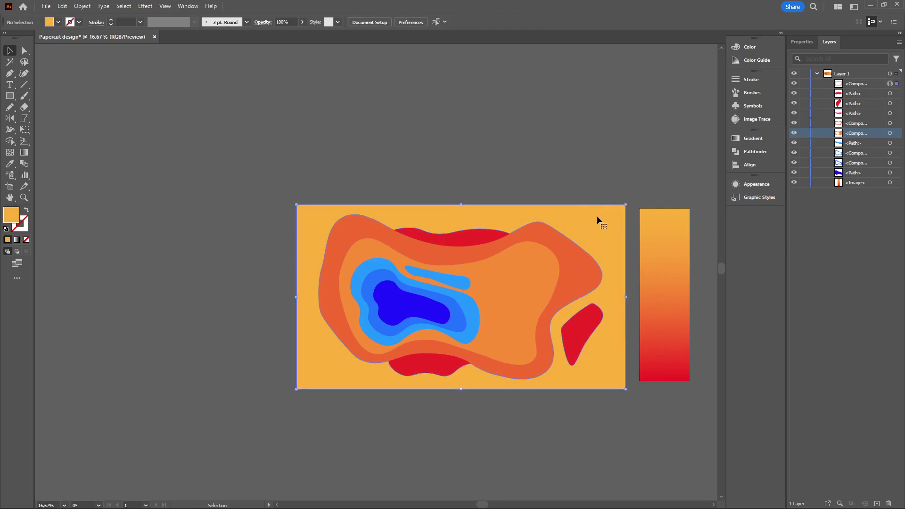
{"action": "left_click", "coordinate": [636, 164]}
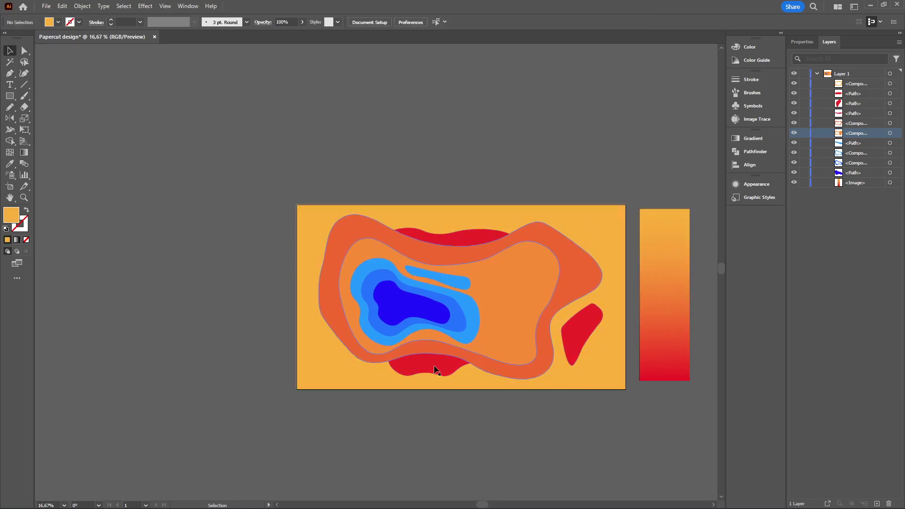
{"action": "left_click", "coordinate": [478, 273]}
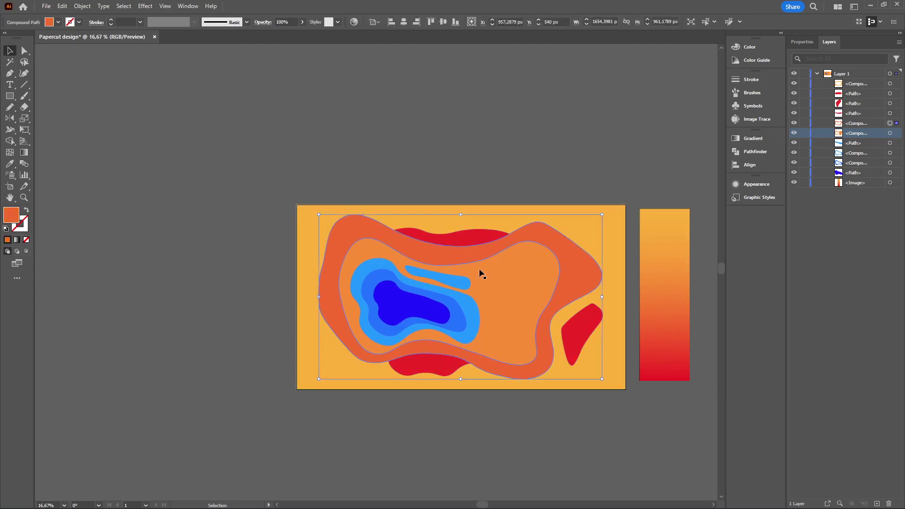
{"action": "left_click", "coordinate": [496, 277]}
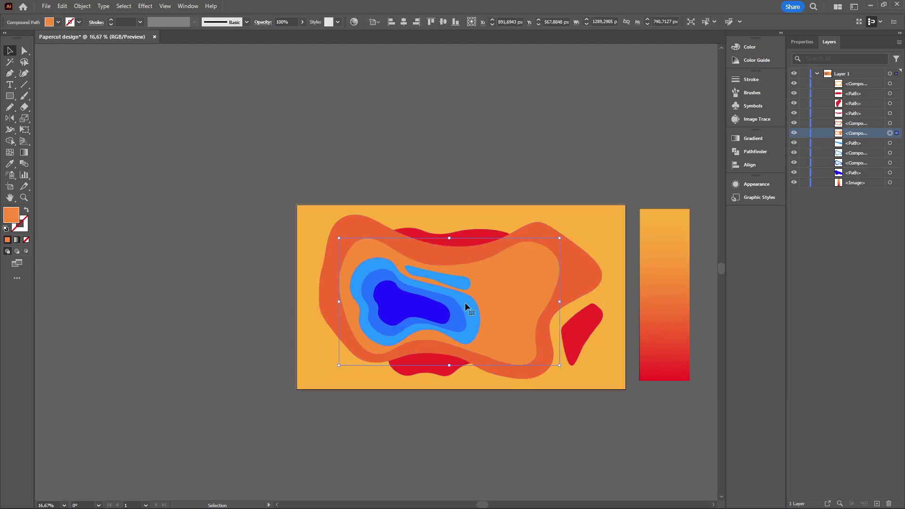
{"action": "left_click", "coordinate": [464, 301]}
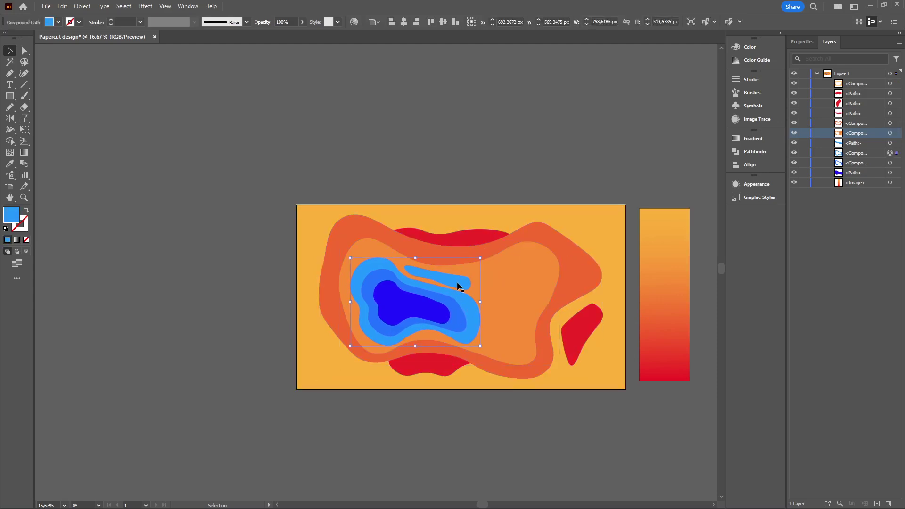
{"action": "left_click", "coordinate": [465, 308], "text": "shift"}
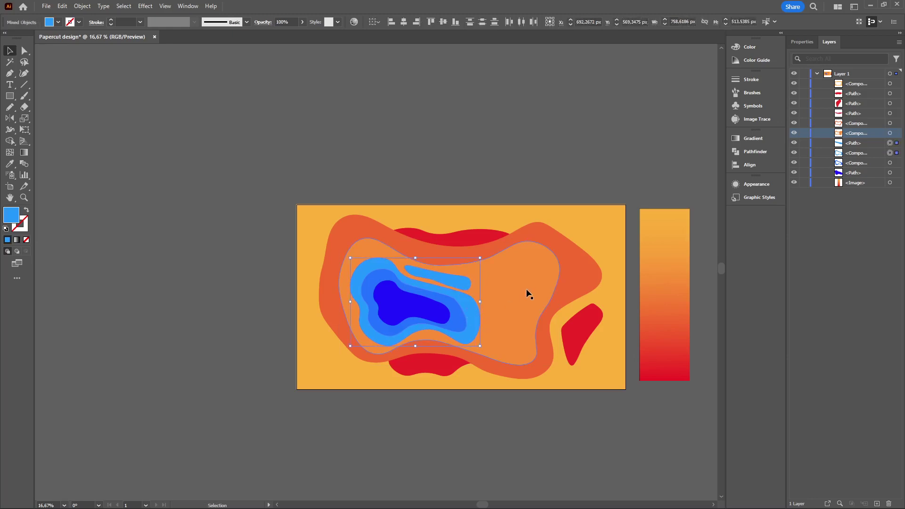
{"action": "left_click", "coordinate": [550, 177]}
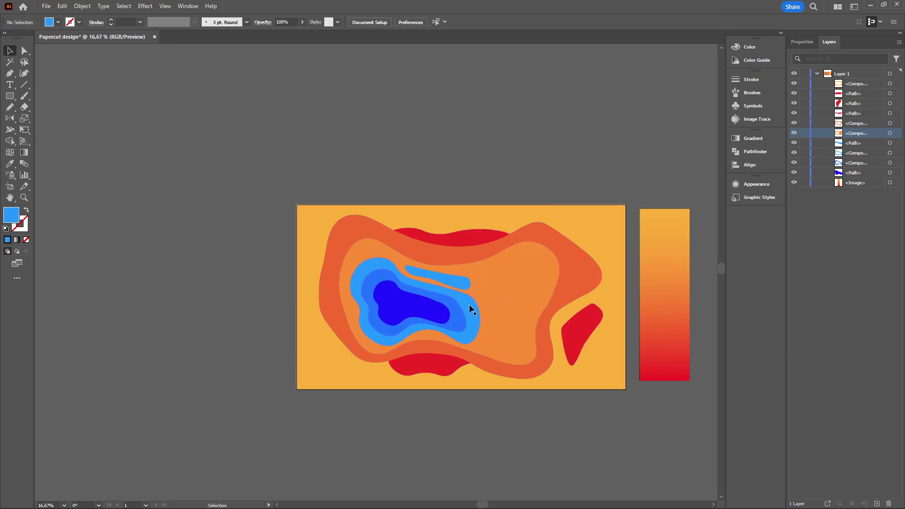
{"action": "left_click", "coordinate": [408, 307]}
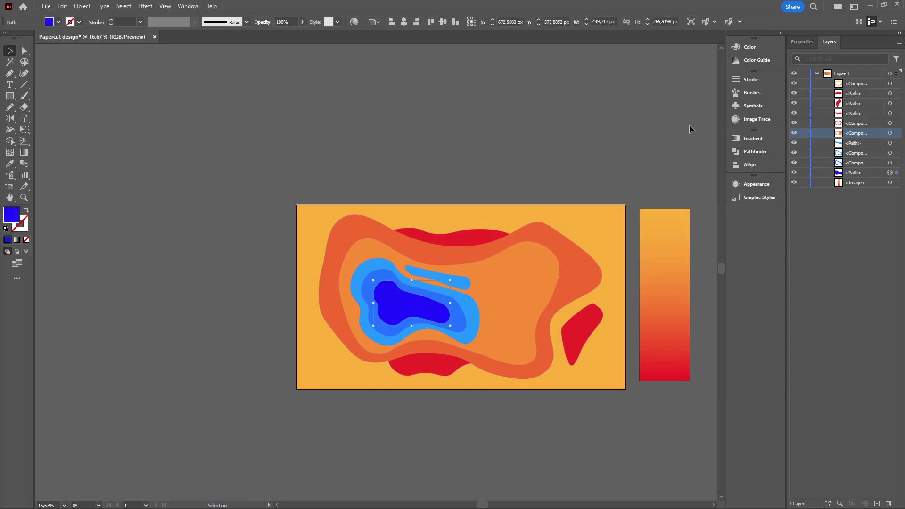
{"action": "left_click", "coordinate": [642, 144]}
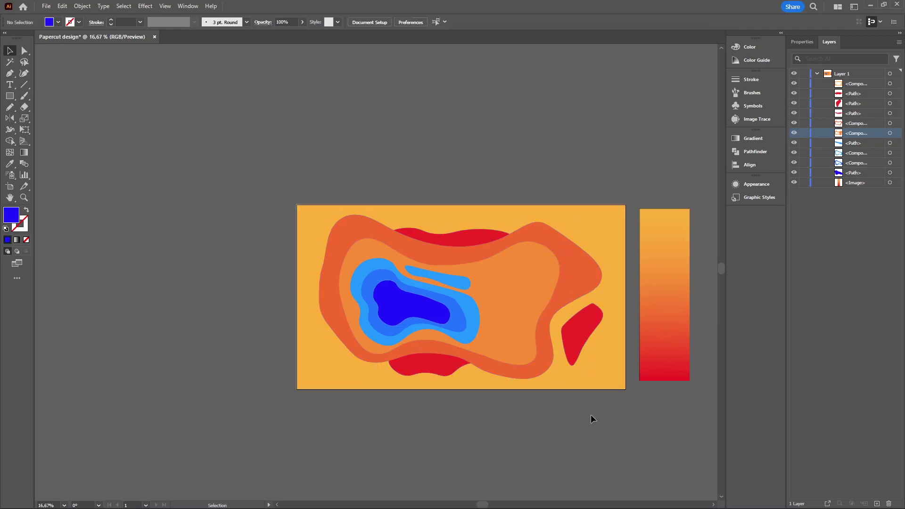
- Draw a closed, wavy vertical blue shape about 319 by 758 px across the right end of the light orange area with the Curvature tool
{"action": "scroll", "coordinate": [590, 415], "scroll_direction": "left", "scroll_amount": 1}
{"action": "scroll", "coordinate": [591, 418], "scroll_direction": "up", "scroll_amount": 1}
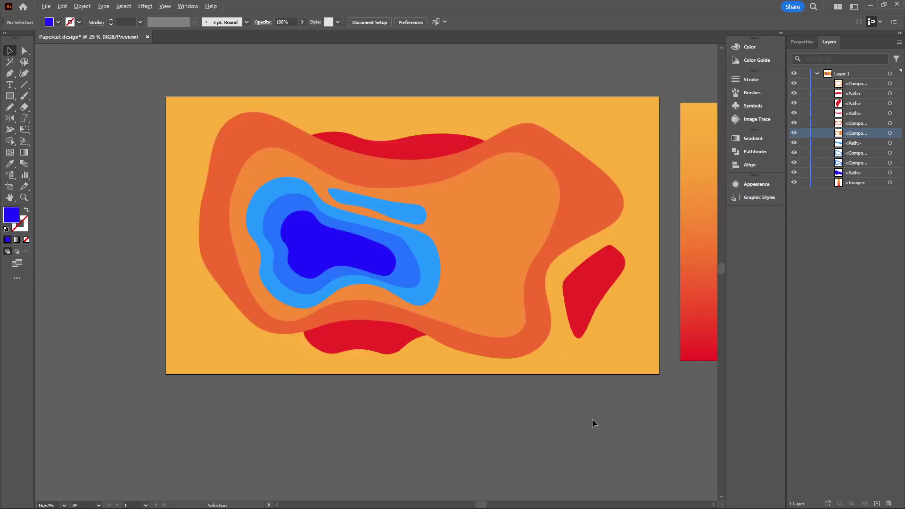
{"action": "left_click_drag", "start_coordinate": [591, 418], "coordinate": [594, 461]}
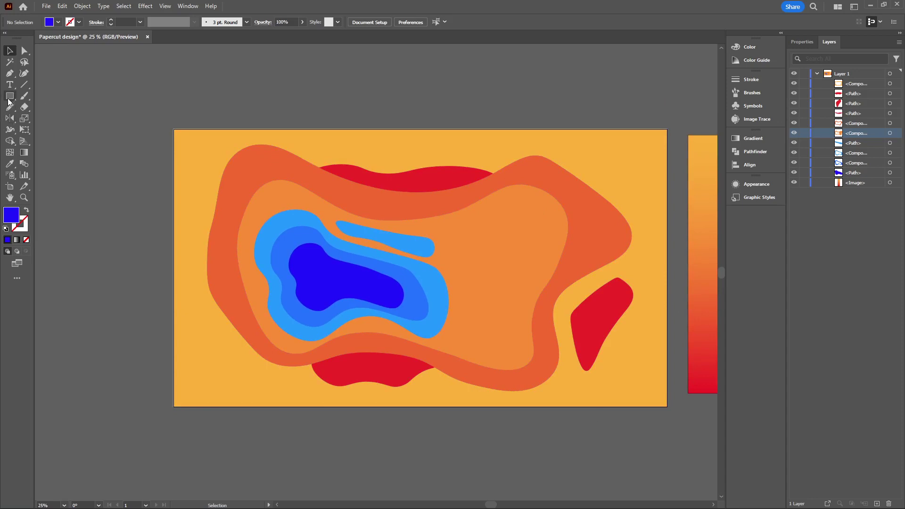
{"action": "left_click", "coordinate": [23, 74]}
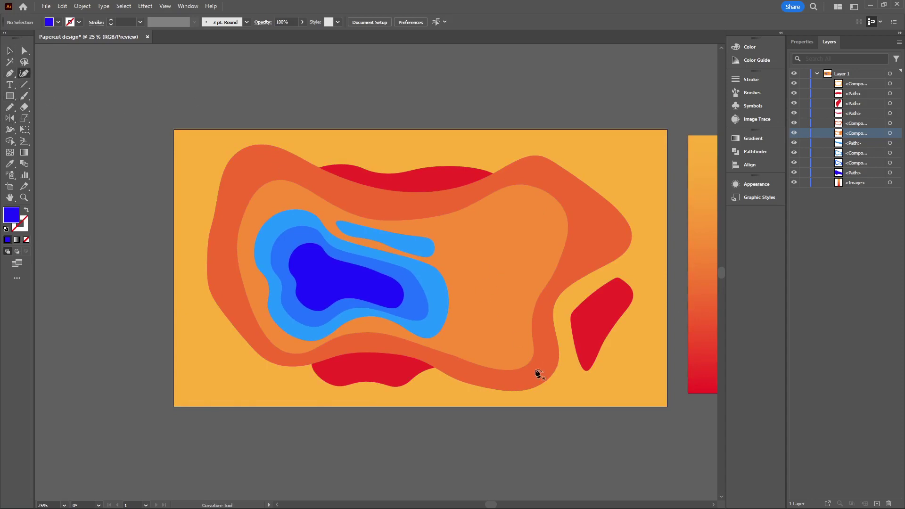
{"action": "left_click", "coordinate": [520, 368]}
{"action": "left_click", "coordinate": [508, 285]}
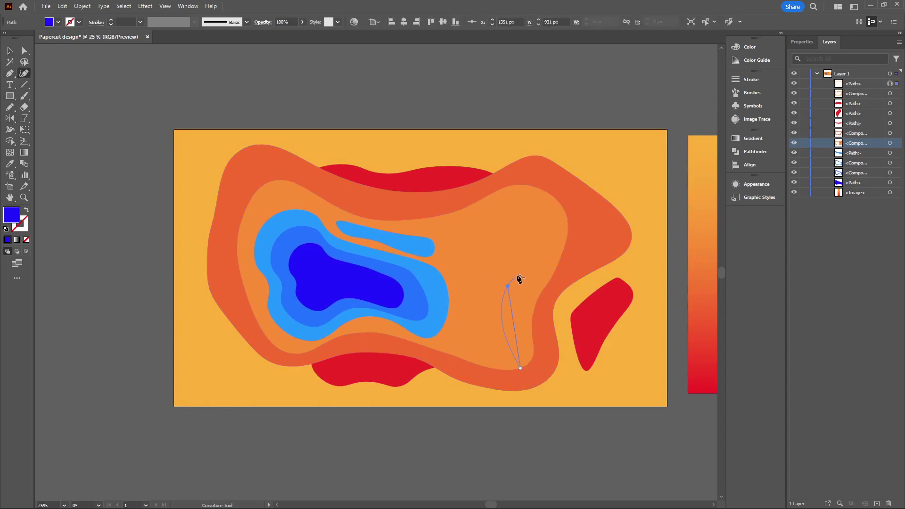
{"action": "left_click", "coordinate": [517, 274]}
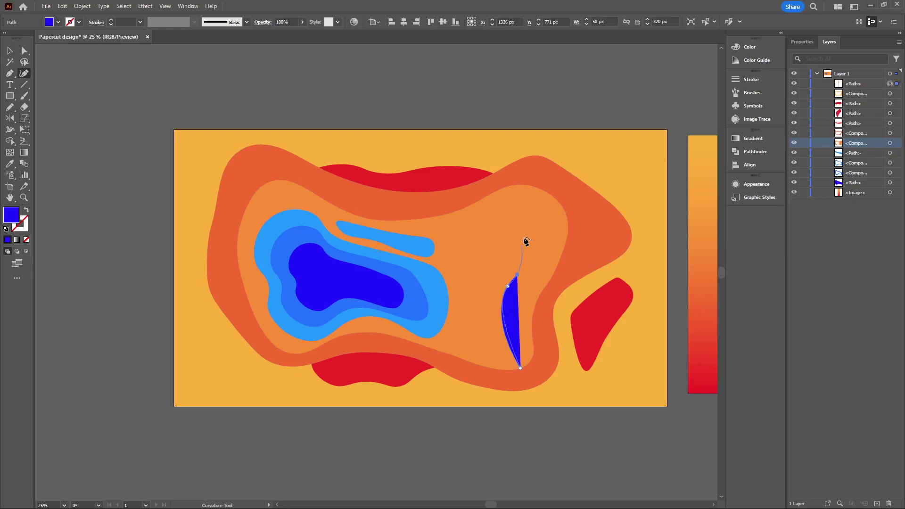
{"action": "left_click", "coordinate": [533, 183]}
{"action": "left_click", "coordinate": [568, 195]}
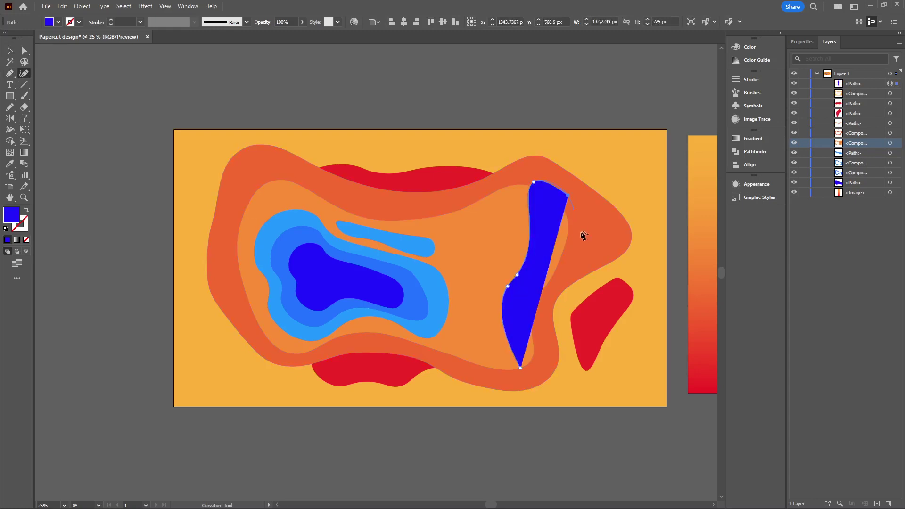
{"action": "left_click", "coordinate": [581, 242]}
{"action": "left_click", "coordinate": [554, 293]}
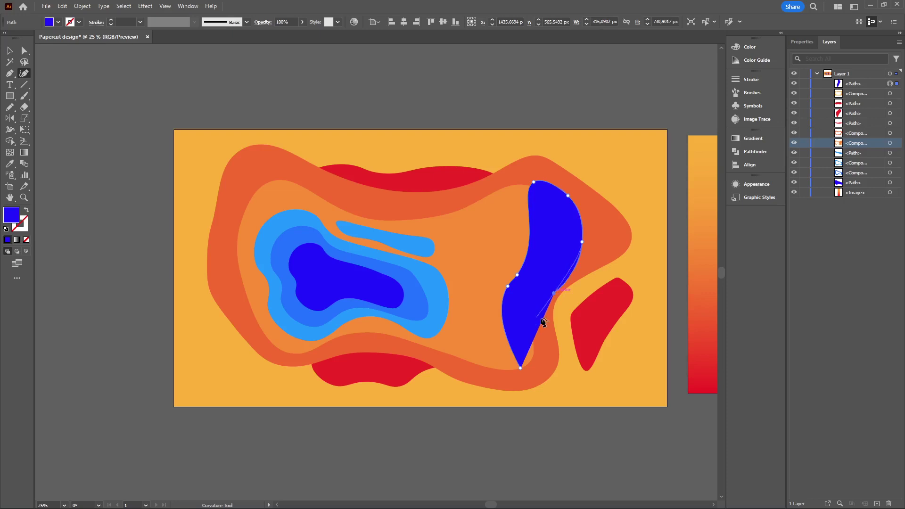
{"action": "left_click", "coordinate": [541, 357]}
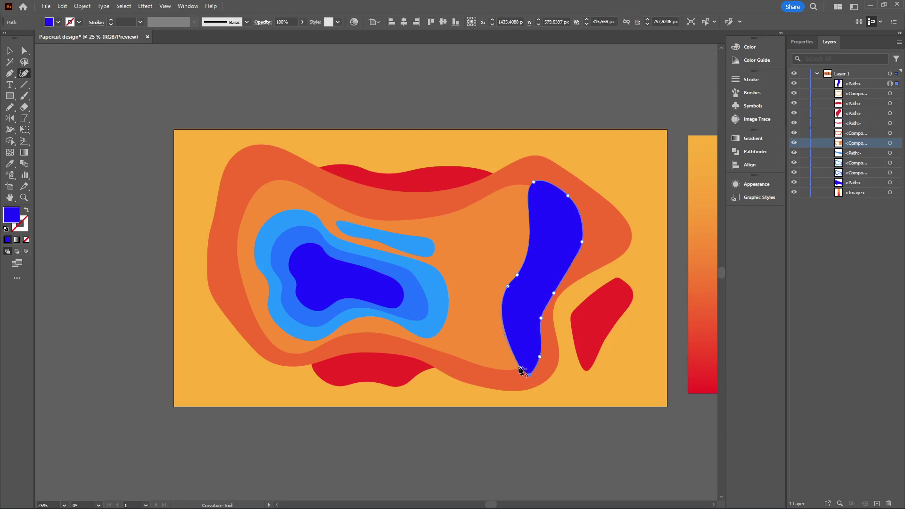
{"action": "left_click", "coordinate": [520, 369]}
{"action": "key", "text": "v"}
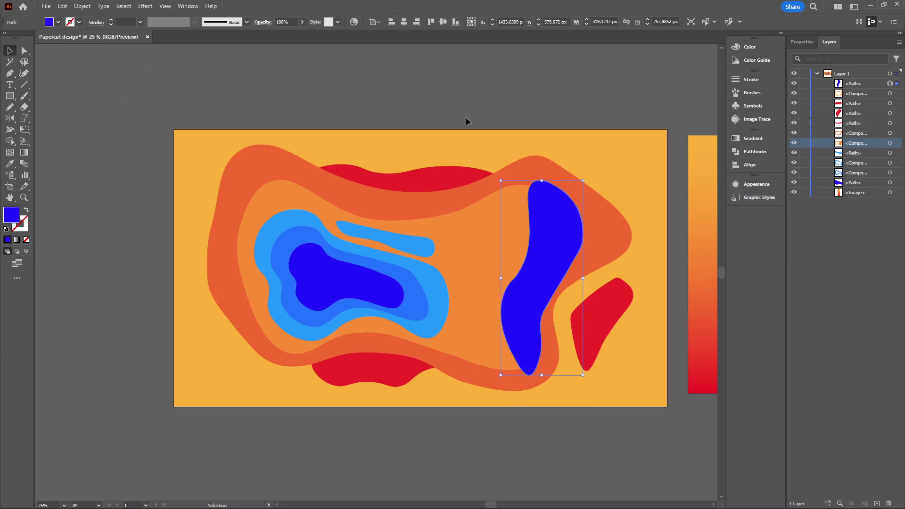
- Send the new blue shape backward in the stacking order until it sits directly beneath the dark orange ring
{"action": "key", "text": "a"}
{"action": "key", "text": "ctrl+bracketleft"}
{"action": "key", "text": "ctrl+bracketleft"}
{"action": "key", "text": "ctrl+bracketleft"}
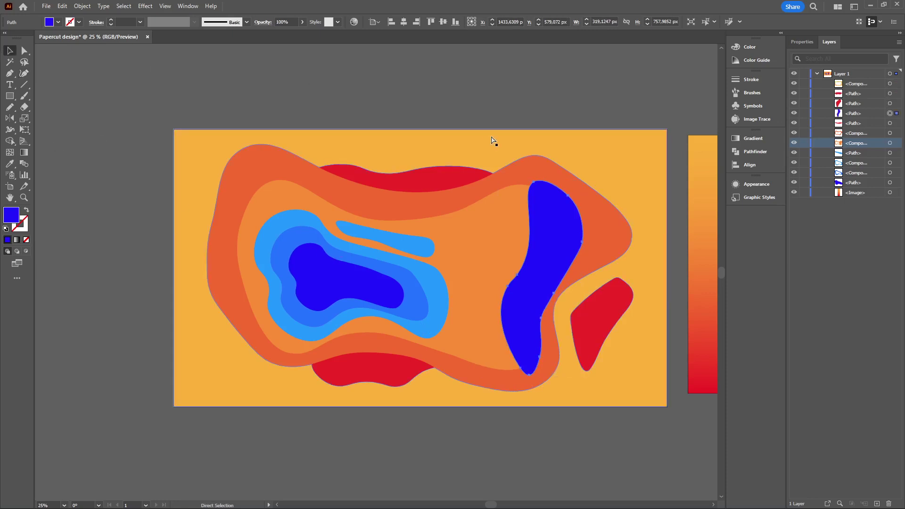
{"action": "key", "text": "ctrl+bracketleft"}
{"action": "key", "text": "ctrl+bracketleft"}
{"action": "key", "text": "ctrl+bracketleft"}
{"action": "key", "text": "ctrl+bracketright"}
{"action": "key", "text": "v"}
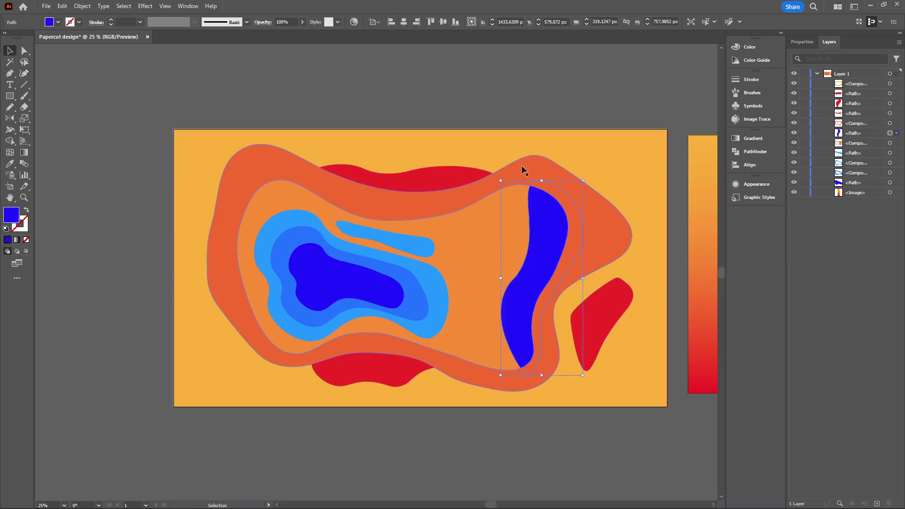
- Recolor the new vertical shape with a medium orange sampled from the middle of the gradient bar, and deselect it
{"action": "scroll", "coordinate": [522, 168], "scroll_direction": "up", "scroll_amount": 1}
{"action": "scroll", "coordinate": [521, 168], "scroll_direction": "right", "scroll_amount": 4}
{"action": "key", "text": "i"}
{"action": "left_click", "coordinate": [546, 269]}
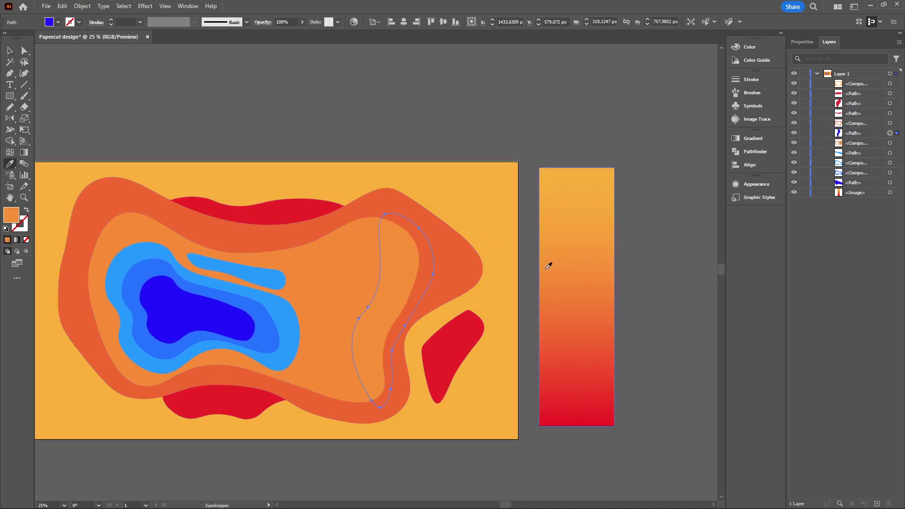
{"action": "left_click", "coordinate": [563, 319]}
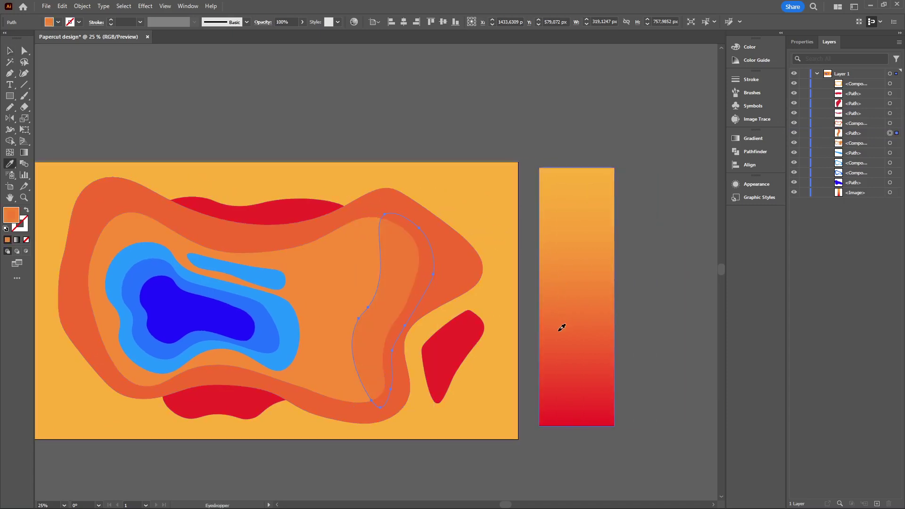
{"action": "left_click", "coordinate": [561, 327]}
{"action": "left_click", "coordinate": [561, 300]}
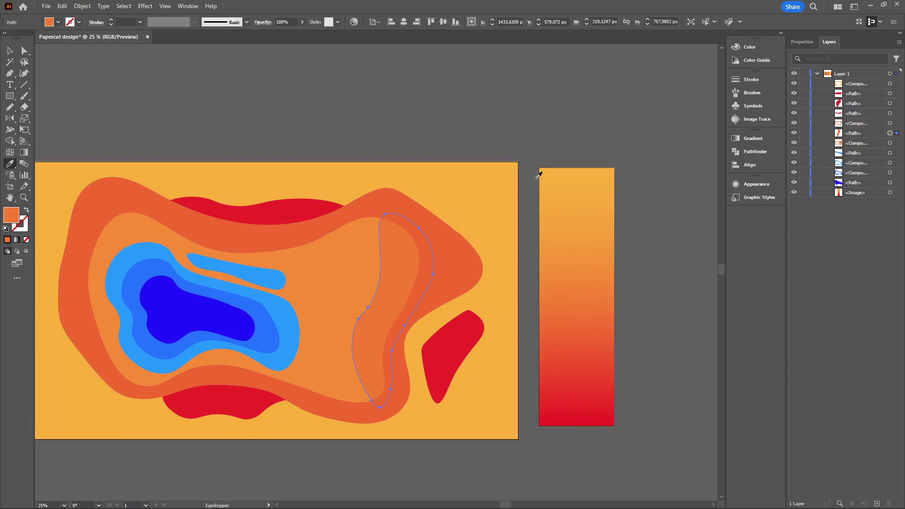
{"action": "key", "text": "v"}
{"action": "left_click", "coordinate": [542, 130]}
- Draw a second closed curved shape about 263 by 408 px over the upper part of the medium orange shape with the Curvature tool
{"action": "scroll", "coordinate": [545, 131], "scroll_direction": "left", "scroll_amount": 3}
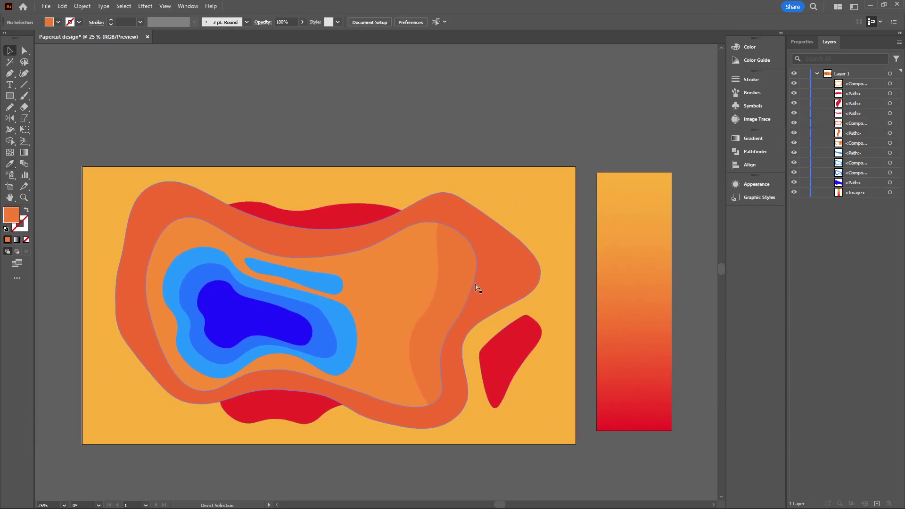
{"action": "scroll", "coordinate": [495, 245], "scroll_direction": "left", "scroll_amount": 1}
{"action": "scroll", "coordinate": [481, 194], "scroll_direction": "left", "scroll_amount": 1}
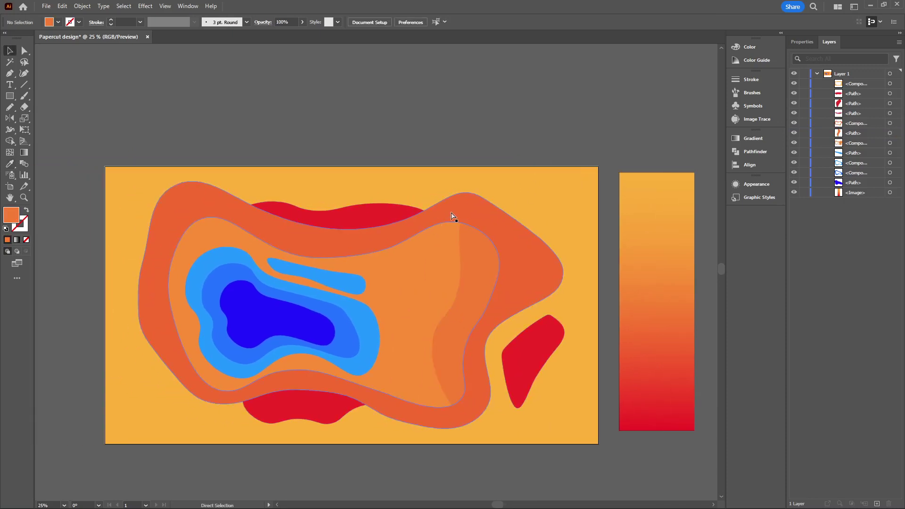
{"action": "scroll", "coordinate": [475, 279], "scroll_direction": "up", "scroll_amount": 3}
{"action": "scroll", "coordinate": [512, 264], "scroll_direction": "down", "scroll_amount": 2}
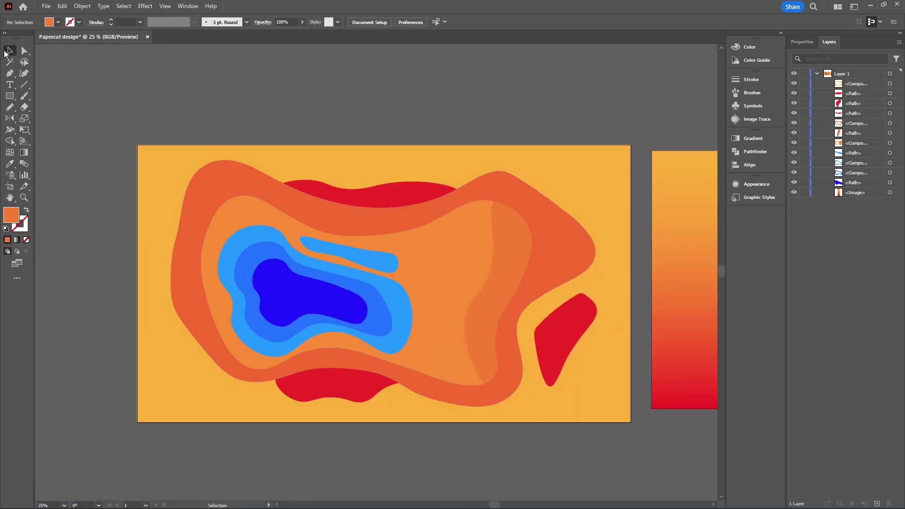
{"action": "key", "text": "shift+grave"}
{"action": "left_click", "coordinate": [484, 291]}
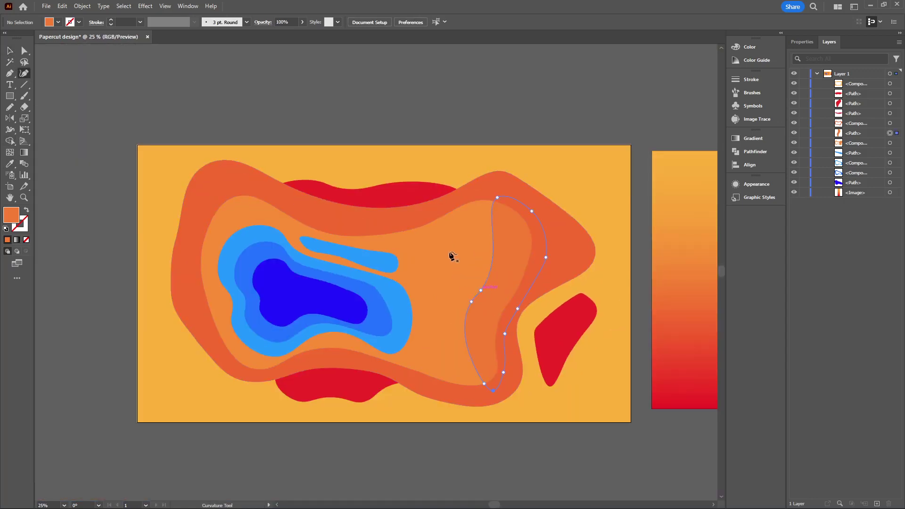
{"action": "left_click", "coordinate": [489, 294]}
{"action": "left_click", "coordinate": [460, 257]}
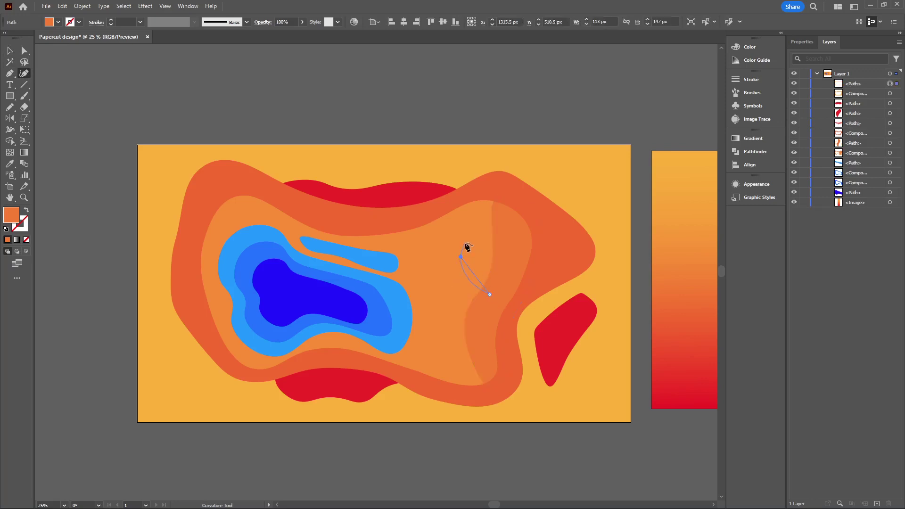
{"action": "left_click", "coordinate": [465, 242]}
{"action": "left_click", "coordinate": [443, 203]}
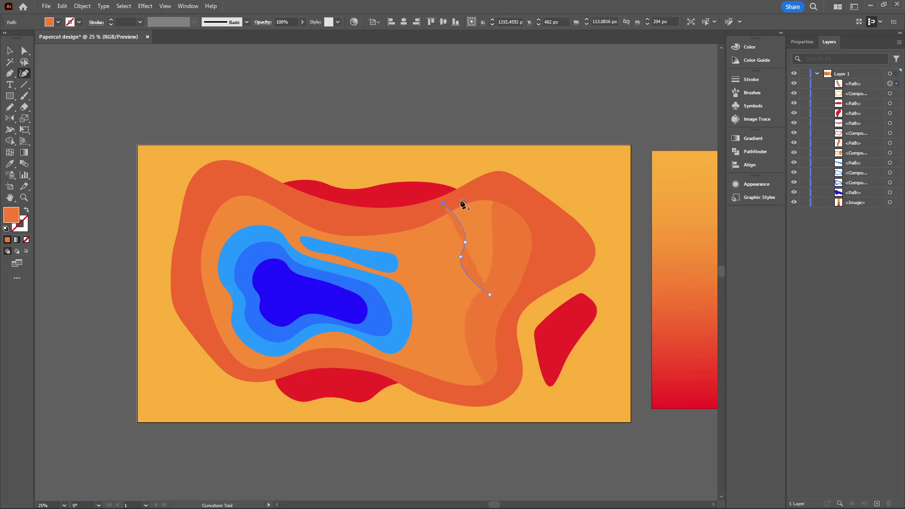
{"action": "left_click", "coordinate": [486, 191]}
{"action": "left_click", "coordinate": [503, 196]}
{"action": "left_click", "coordinate": [509, 235]}
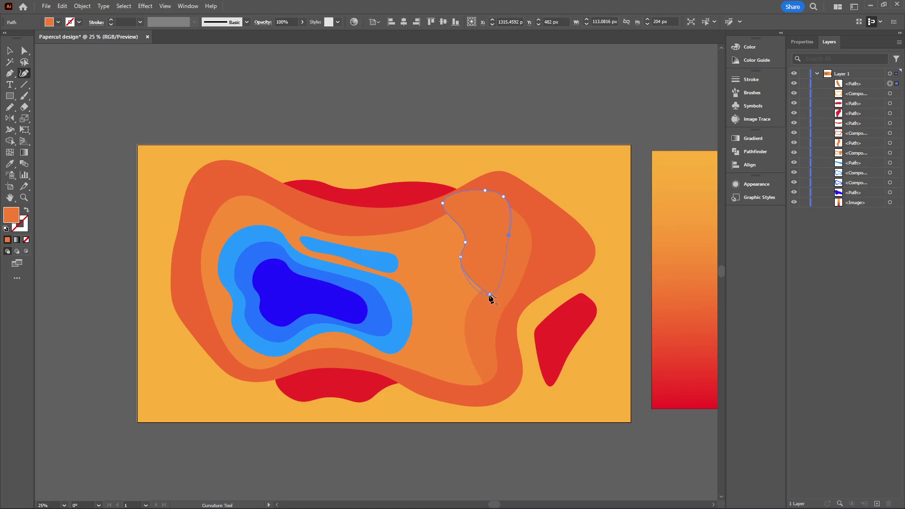
{"action": "left_click", "coordinate": [490, 294]}
{"action": "key", "text": "v"}
- Send the second curved shape one level backward and recolor it with a dark red-orange sampled from the gradient bar
{"action": "key", "text": "ctrl+bracketleft"}
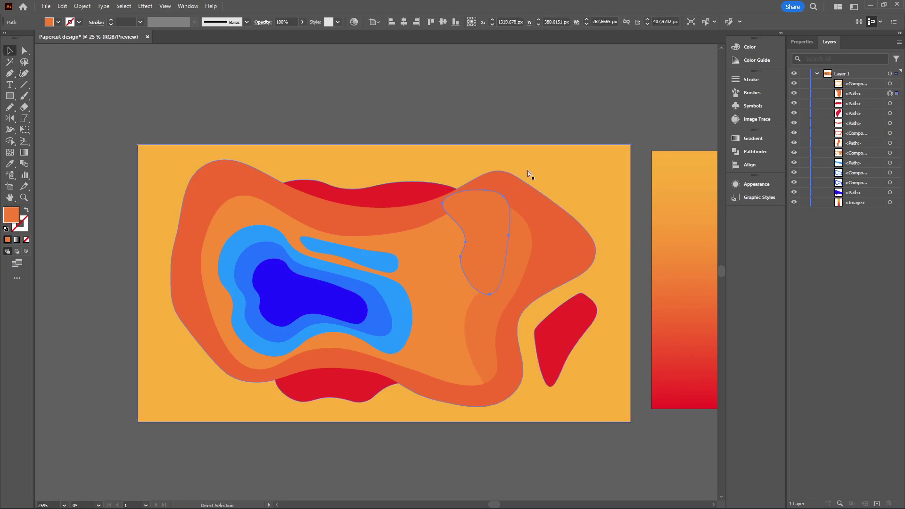
{"action": "key", "text": "i"}
{"action": "left_click", "coordinate": [680, 221]}
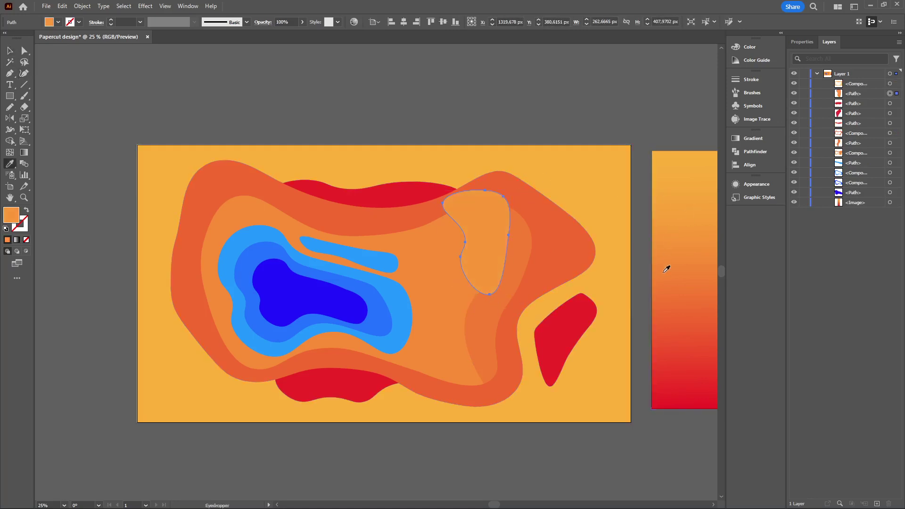
{"action": "left_click", "coordinate": [655, 289]}
{"action": "left_click", "coordinate": [659, 302]}
{"action": "left_click", "coordinate": [659, 285]}
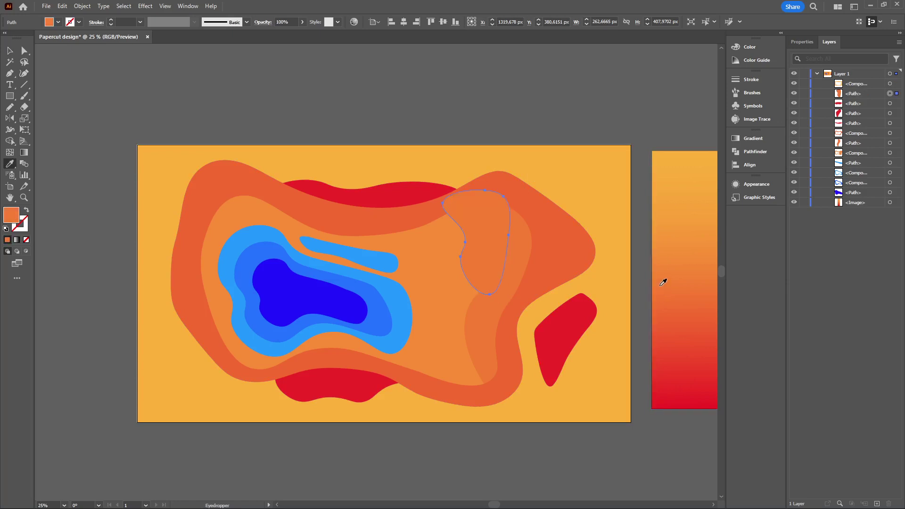
{"action": "left_click", "coordinate": [671, 336]}
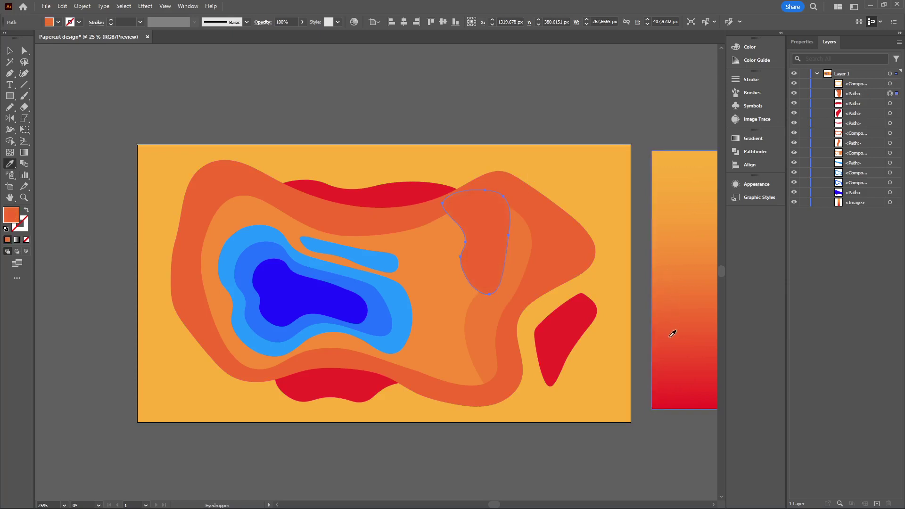
- Recolor the second curved shape with a deeper red-orange from the gradient bar and send it backward until it sits beneath the medium orange shape
{"action": "left_click", "coordinate": [672, 334]}
{"action": "key", "text": "v"}
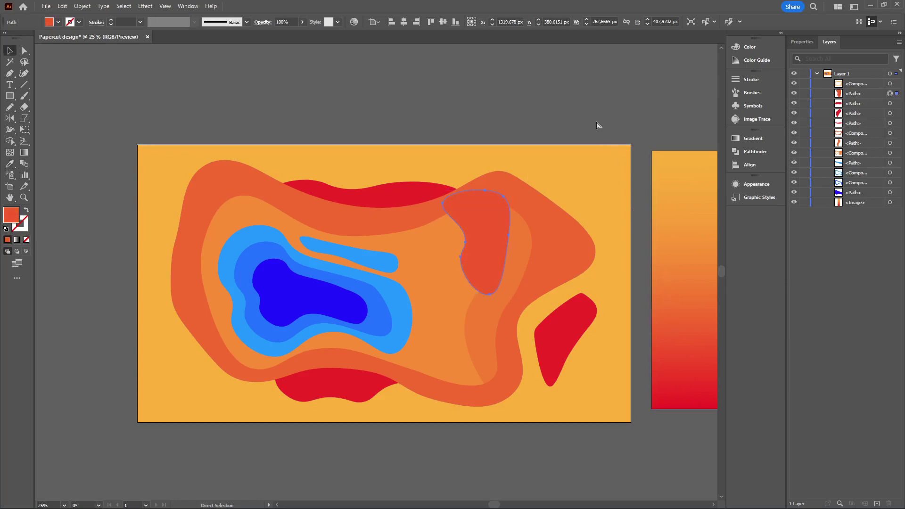
{"action": "key", "text": "ctrl+bracketleft"}
{"action": "key", "text": "ctrl+bracketleft"}
{"action": "key", "text": "ctrl+bracketleft"}
{"action": "key", "text": "ctrl+bracketleft"}
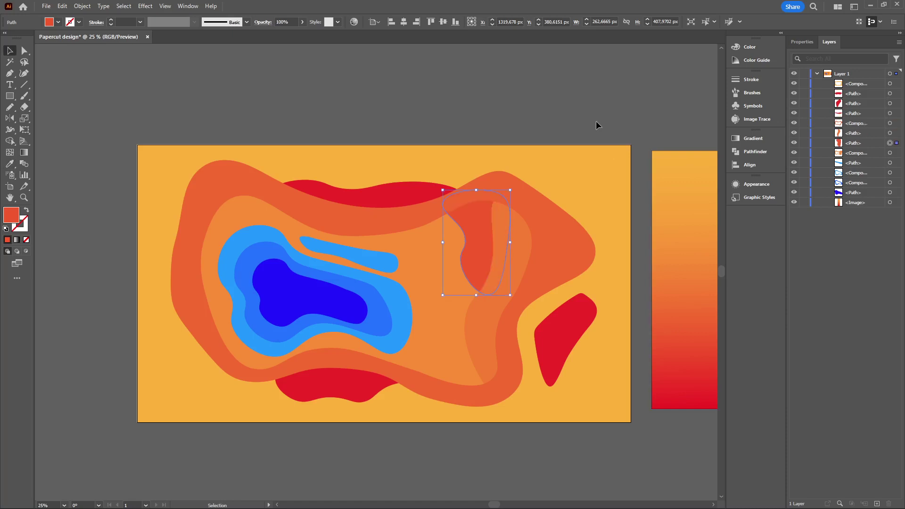
{"action": "left_click", "coordinate": [613, 86]}
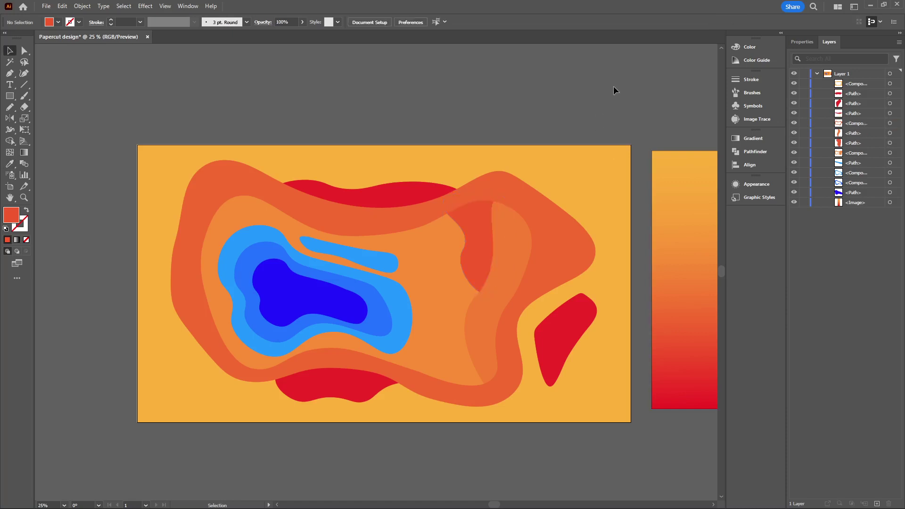
{"action": "left_click", "coordinate": [476, 320]}
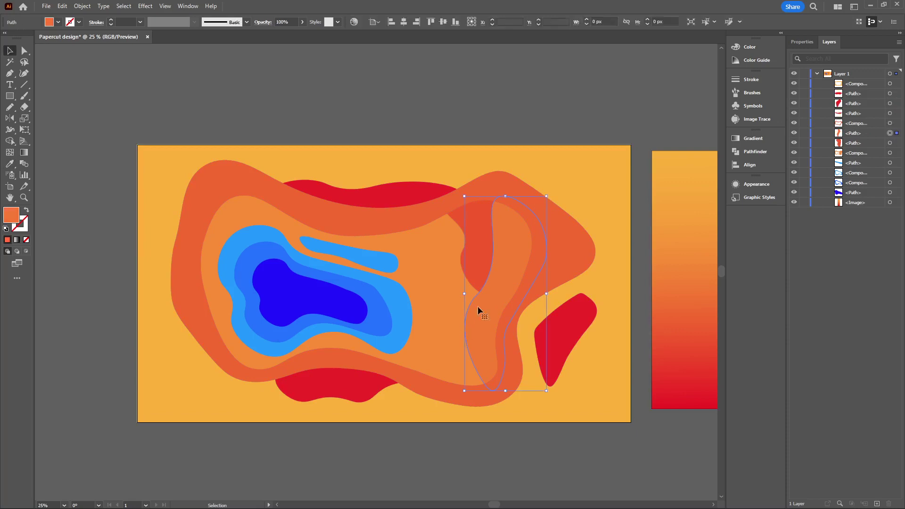
{"action": "left_click", "coordinate": [605, 78]}
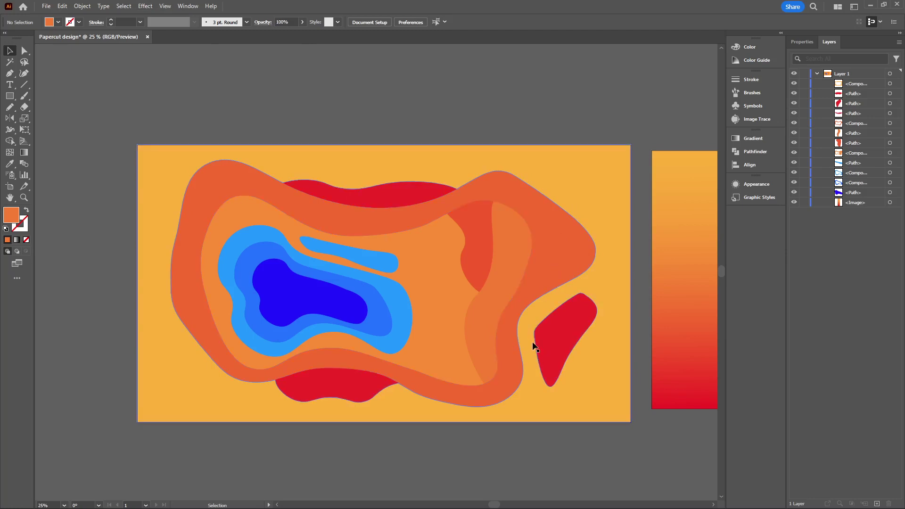
- Draw a closed curved shape about 174 by 269 px over the right tip of the dark orange ring with the Curvature tool
{"action": "key", "text": "shift+grave"}
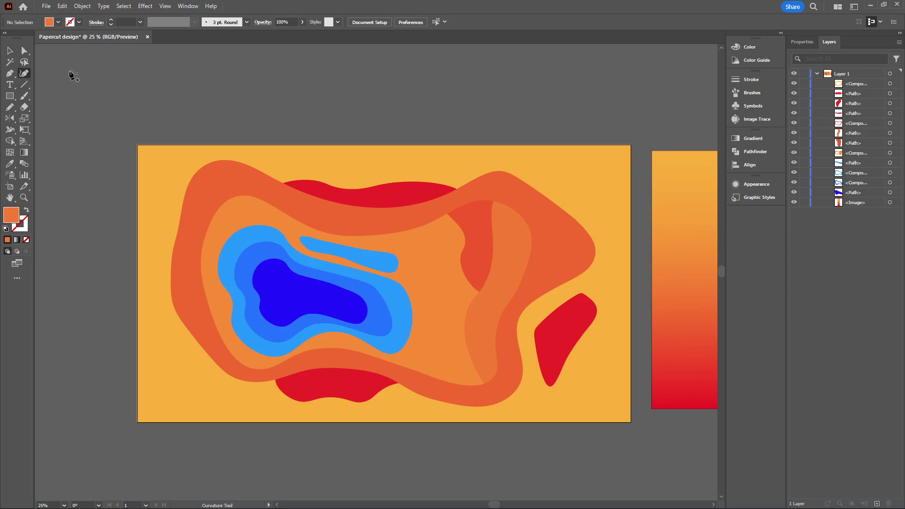
{"action": "left_click", "coordinate": [25, 75]}
{"action": "left_click", "coordinate": [572, 211]}
{"action": "left_click", "coordinate": [581, 251]}
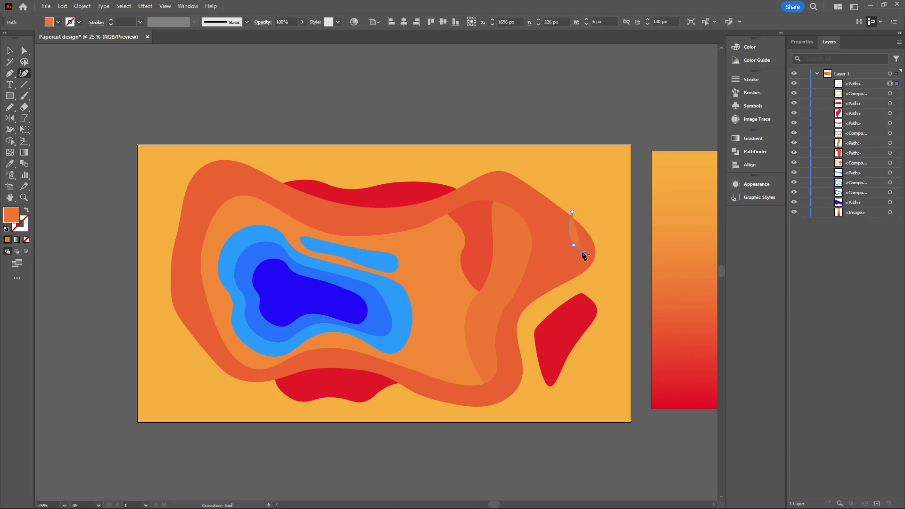
{"action": "left_click", "coordinate": [585, 278]}
{"action": "left_click", "coordinate": [606, 260]}
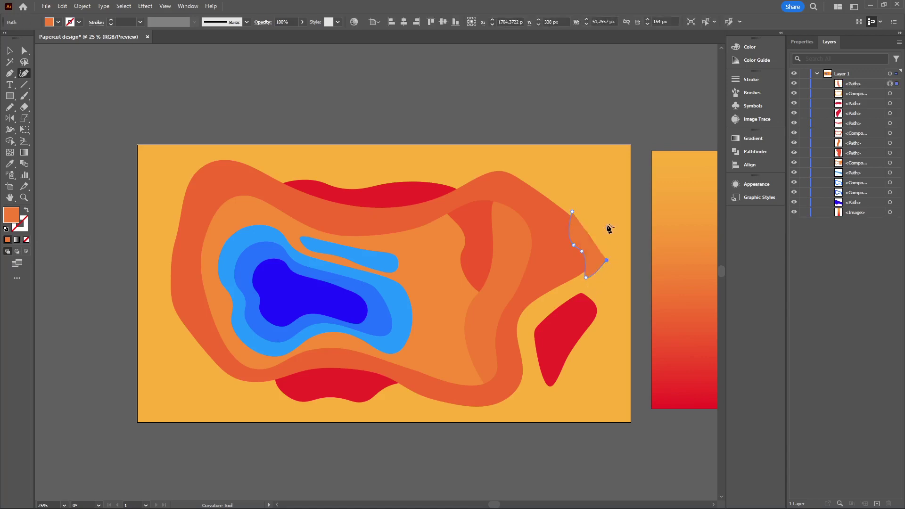
{"action": "left_click", "coordinate": [605, 223]}
{"action": "left_click", "coordinate": [572, 211]}
- Send the new tip shape one level backward, beneath the yellow-orange top layer, and enlarge it to about 217 by 321 px
{"action": "key", "text": "v"}
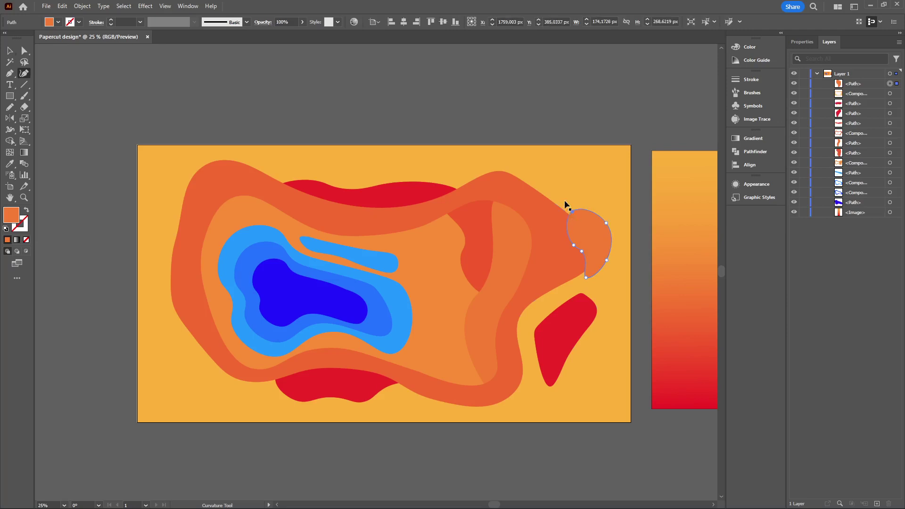
{"action": "key", "text": "ctrl+["}
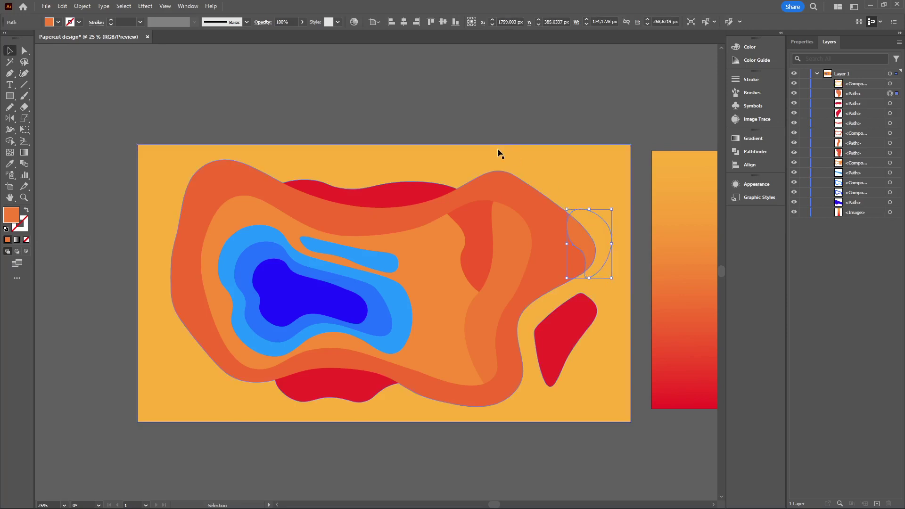
{"action": "left_click", "coordinate": [516, 127]}
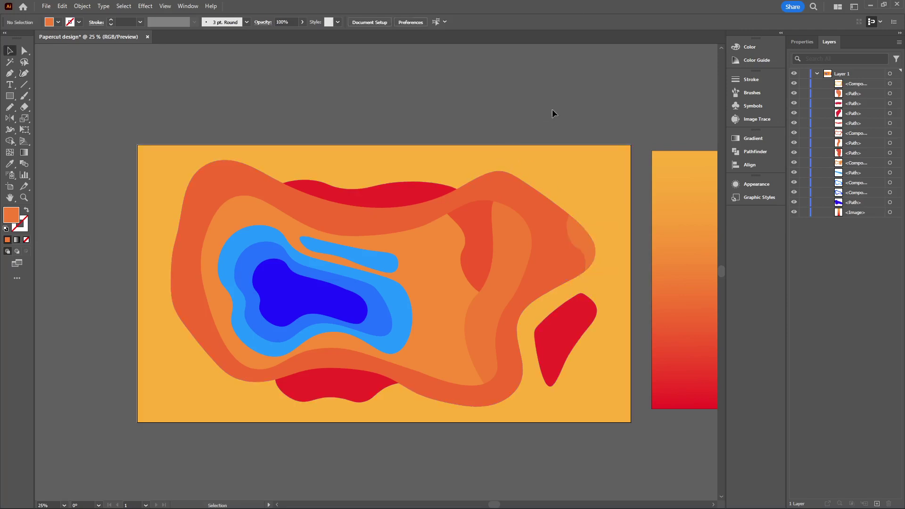
{"action": "left_click", "coordinate": [571, 245]}
{"action": "mouse_move", "coordinate": [561, 239]}
{"action": "left_mouse_down"}
{"action": "mouse_move", "coordinate": [532, 238]}
{"action": "mouse_move", "coordinate": [556, 238]}
{"action": "left_mouse_up"}
{"action": "left_click", "coordinate": [609, 136]}
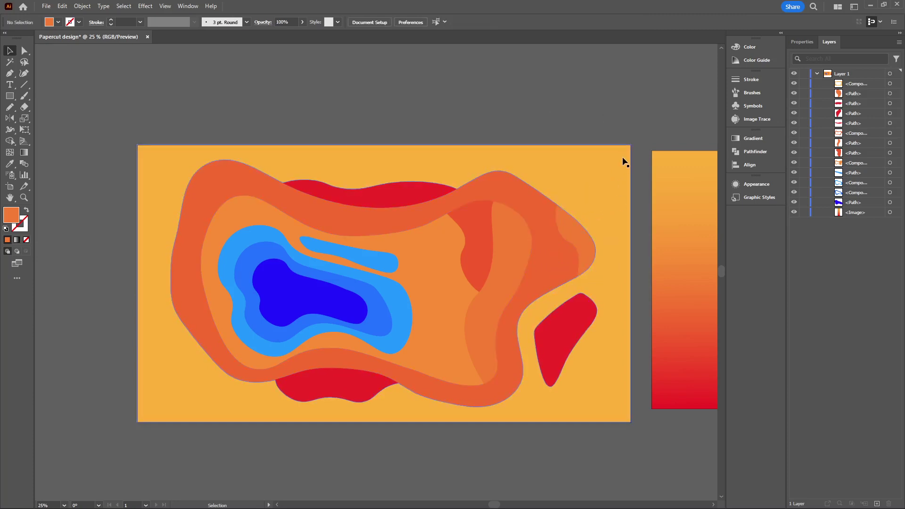
- Recolor the shape at the ring's right tip with a light orange sampled from the upper part of the gradient bar, and deselect it
{"action": "left_click", "coordinate": [572, 237]}
{"action": "key", "text": "i"}
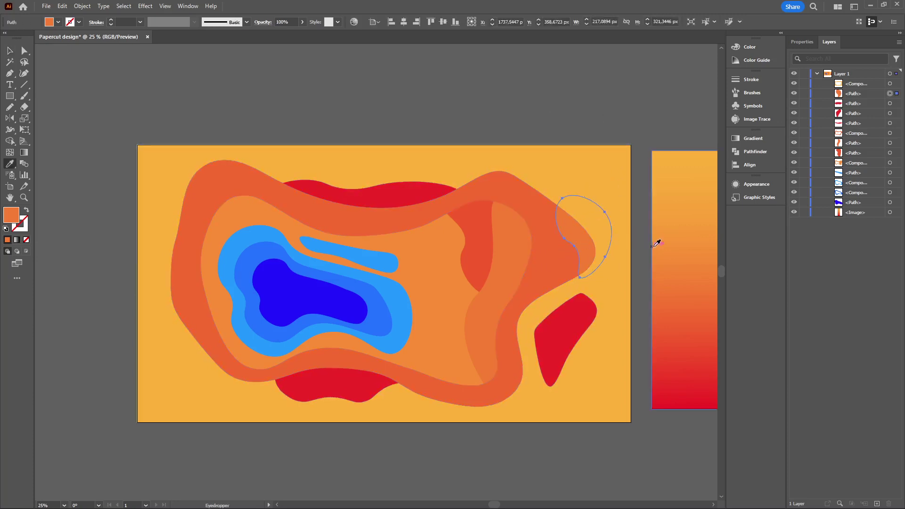
{"action": "left_click", "coordinate": [661, 243]}
{"action": "key", "text": "v"}
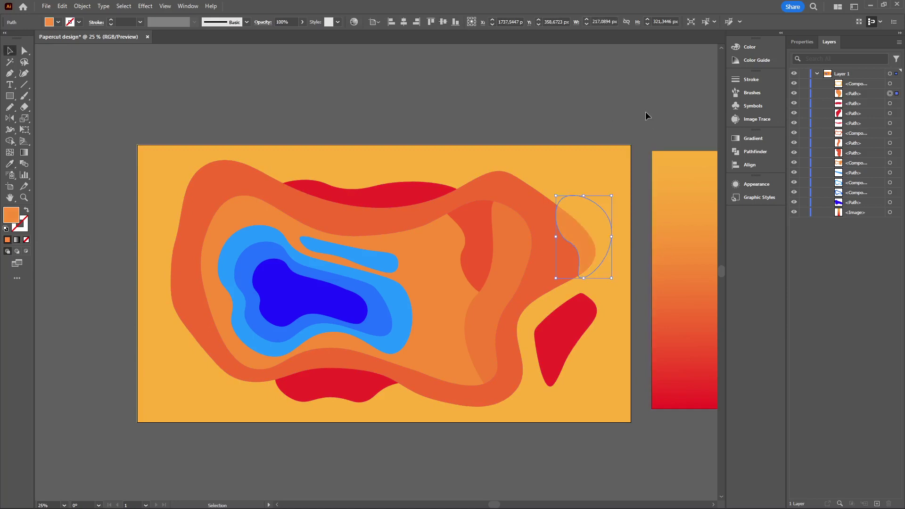
{"action": "left_click", "coordinate": [672, 96]}
- Select all the papercut shapes without the gradient bar and start a Drop Shadow effect with its preview clear of the artwork
{"action": "scroll", "coordinate": [627, 136], "scroll_direction": "right", "scroll_amount": 2}
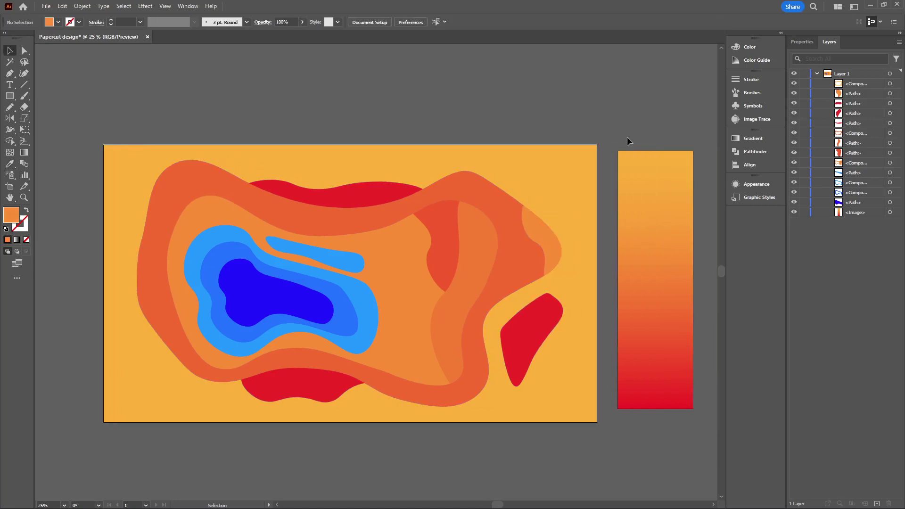
{"action": "scroll", "coordinate": [531, 437], "scroll_direction": "down", "scroll_amount": 2}
{"action": "scroll", "coordinate": [513, 441], "scroll_direction": "up", "scroll_amount": 1}
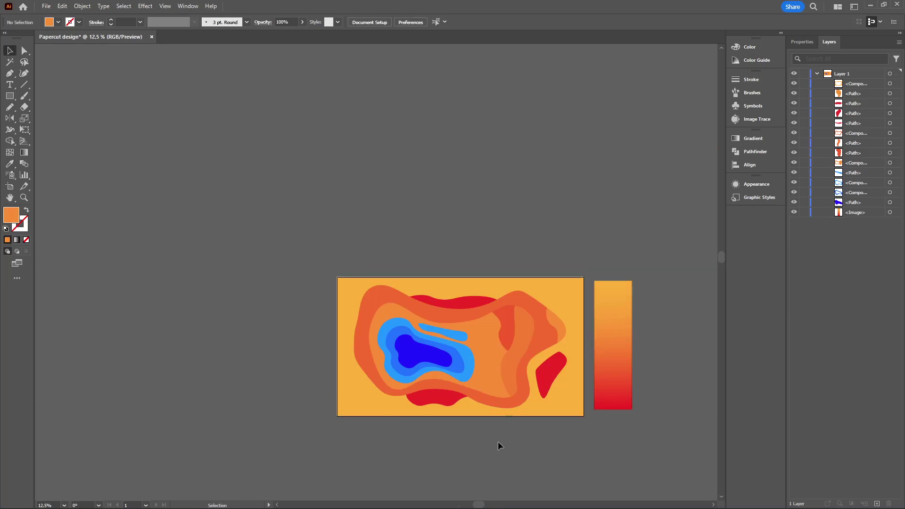
{"action": "scroll", "coordinate": [497, 441], "scroll_direction": "up", "scroll_amount": 1}
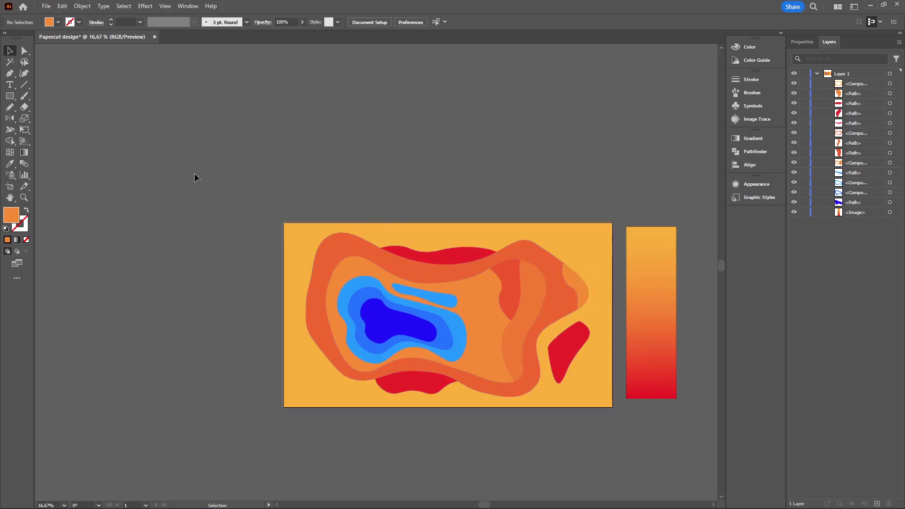
{"action": "left_click_drag", "start_coordinate": [194, 173], "coordinate": [433, 363]}
{"action": "left_click_drag", "start_coordinate": [587, 462], "coordinate": [600, 469]}
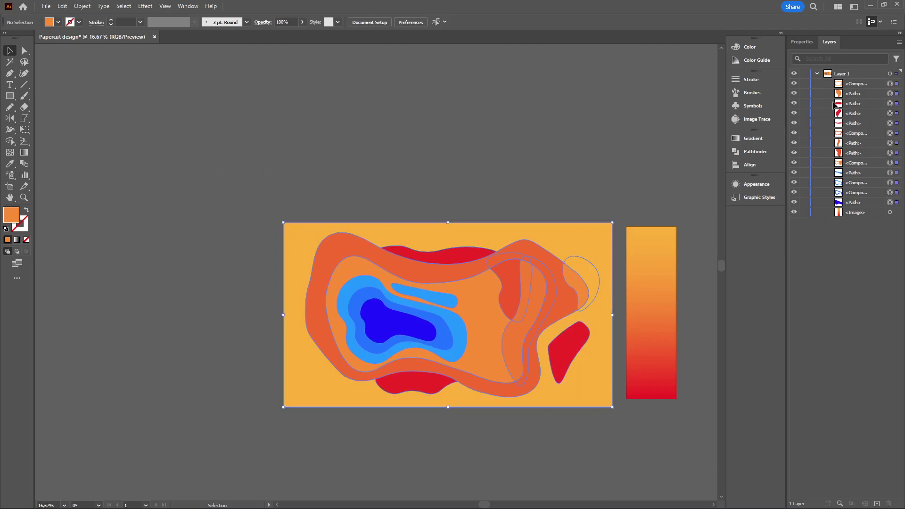
{"action": "left_click", "coordinate": [801, 41]}
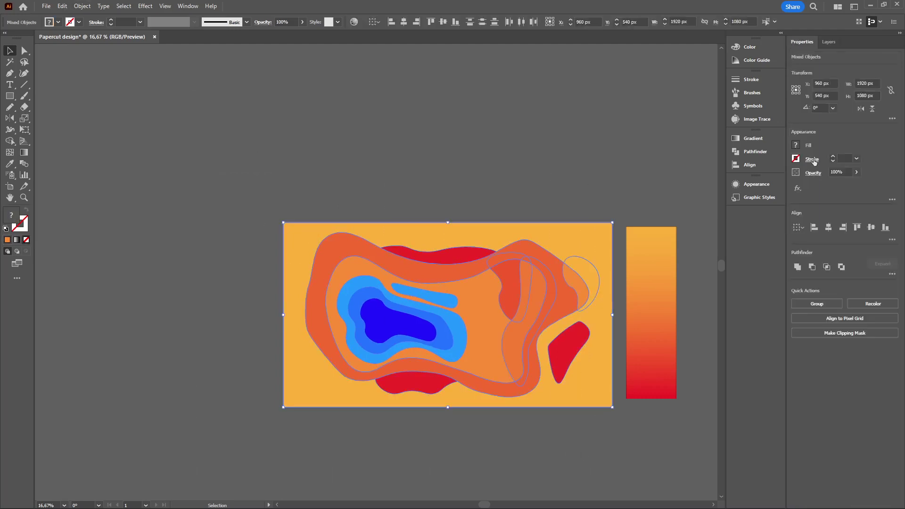
{"action": "left_click", "coordinate": [797, 188]}
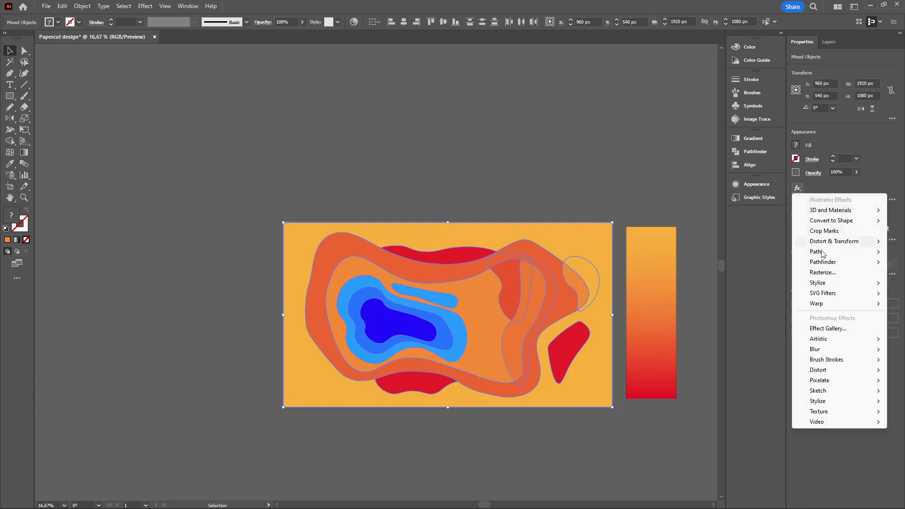
{"action": "mouse_move", "coordinate": [826, 285]}
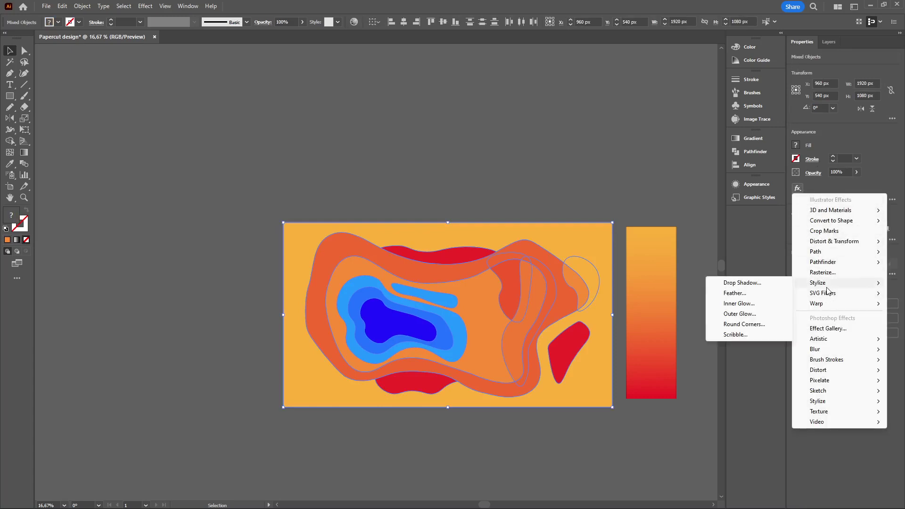
{"action": "left_click", "coordinate": [765, 283]}
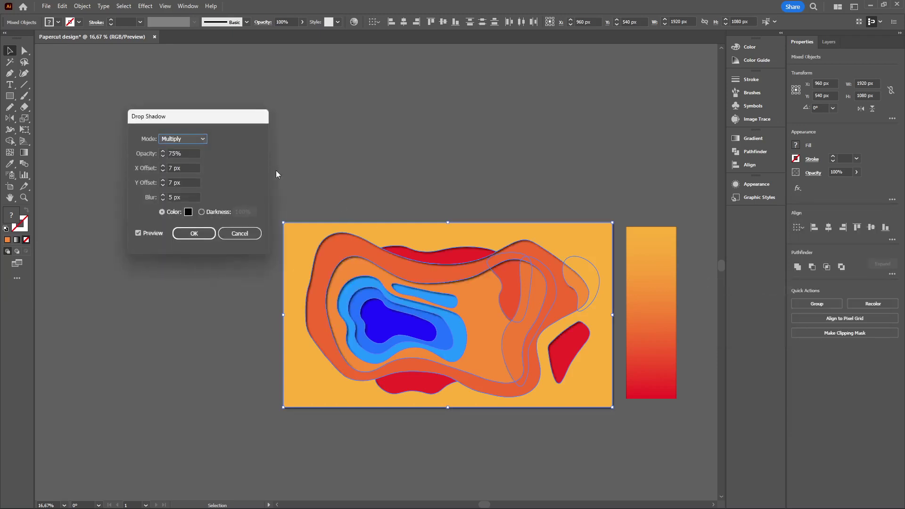
{"action": "left_click_drag", "start_coordinate": [201, 123], "coordinate": [228, 109]}
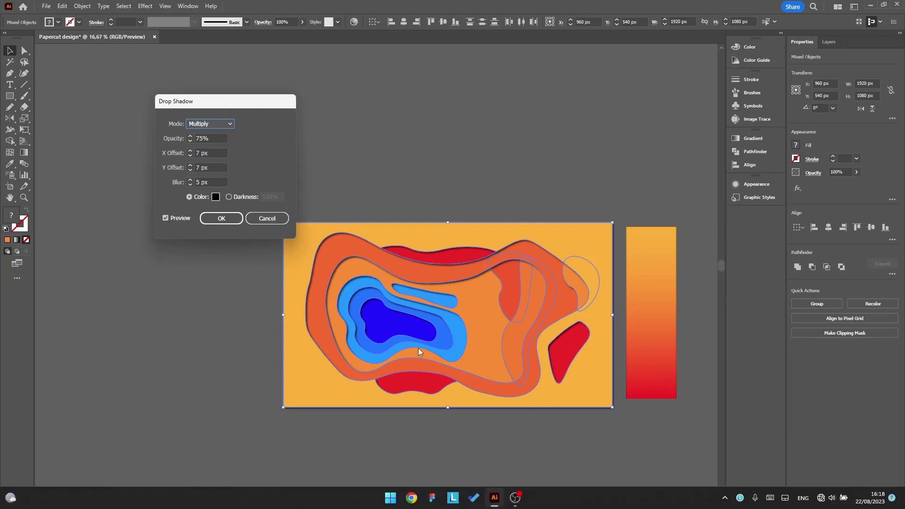
{"action": "left_click_drag", "start_coordinate": [186, 102], "coordinate": [564, 75]}
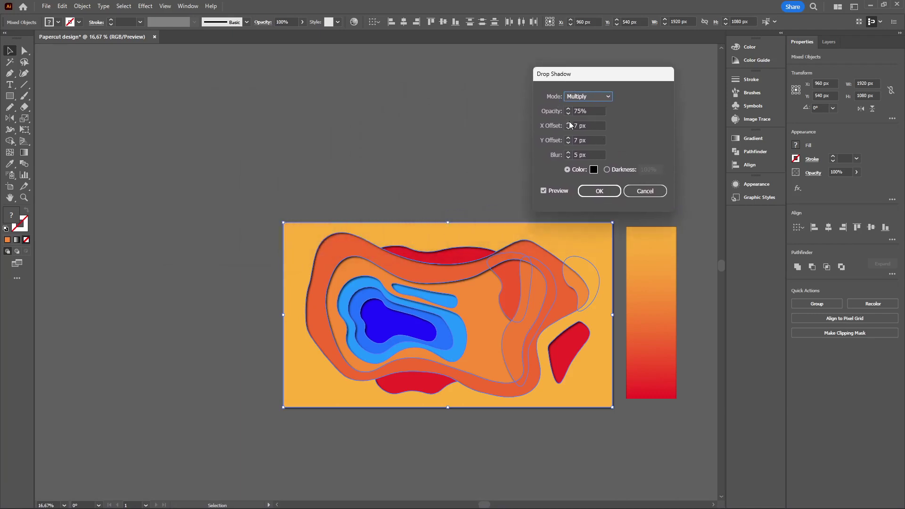
- Keep the drop shadow in Multiply mode and set its X offset to 16 px and its Y offset to 14 px
{"action": "left_click", "coordinate": [589, 96]}
{"action": "left_click", "coordinate": [590, 97]}
{"action": "left_click", "coordinate": [568, 125]}
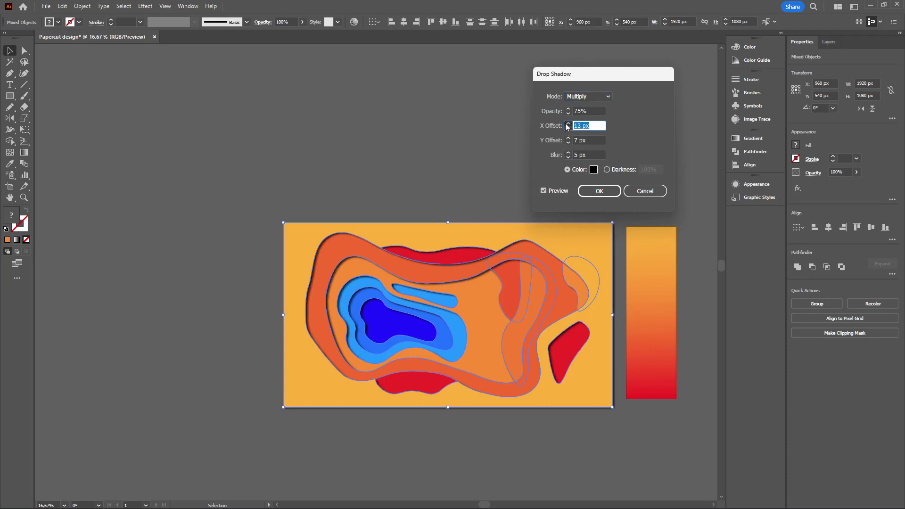
{"action": "key", "text": "Up"}
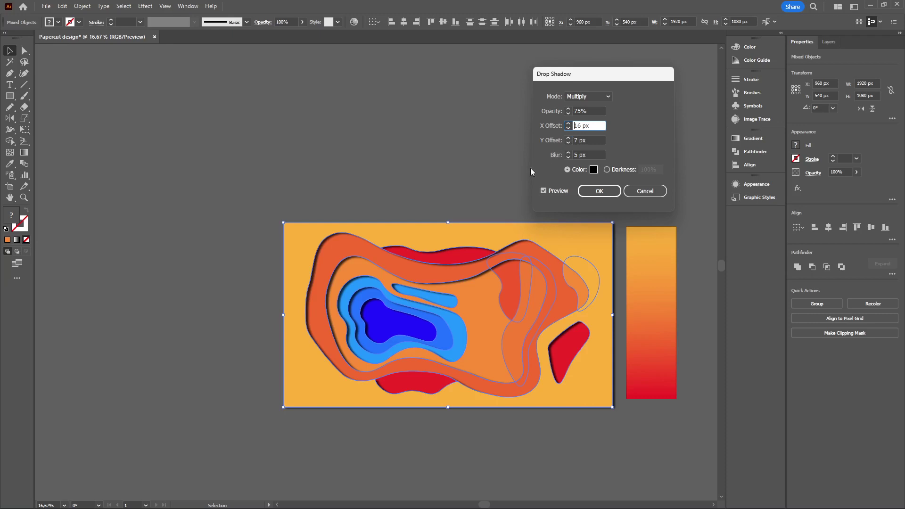
{"action": "left_click", "coordinate": [567, 143]}
{"action": "left_click", "coordinate": [567, 143]}
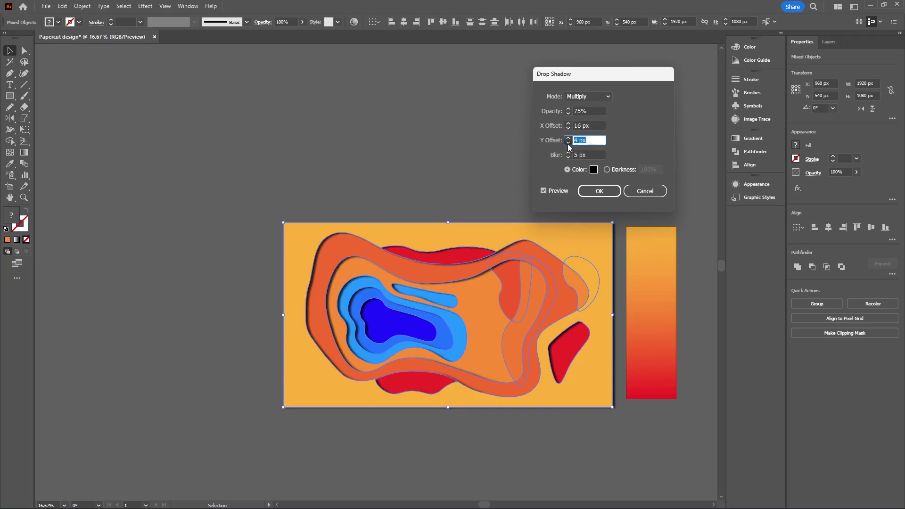
{"action": "left_click", "coordinate": [568, 144]}
{"action": "left_click", "coordinate": [567, 142]}
{"action": "left_click", "coordinate": [567, 138]}
{"action": "left_click", "coordinate": [568, 138]}
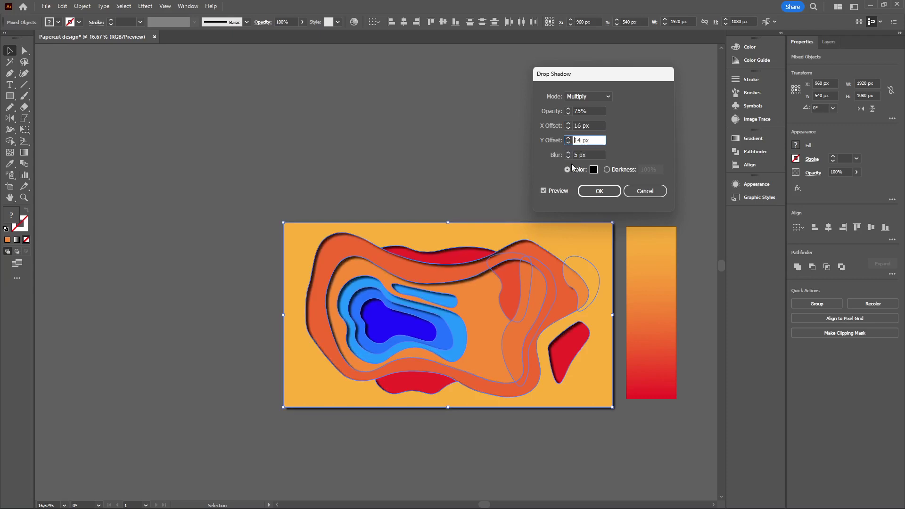
- Set the drop shadow's X offset to 11 px, apply the effect and deselect the artwork
{"action": "left_click", "coordinate": [568, 128]}
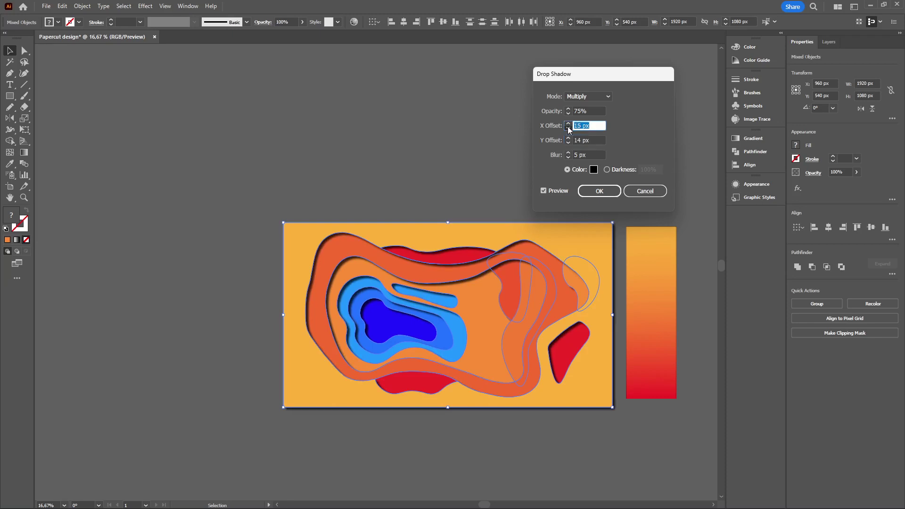
{"action": "left_click", "coordinate": [568, 128]}
{"action": "left_click", "coordinate": [569, 128]}
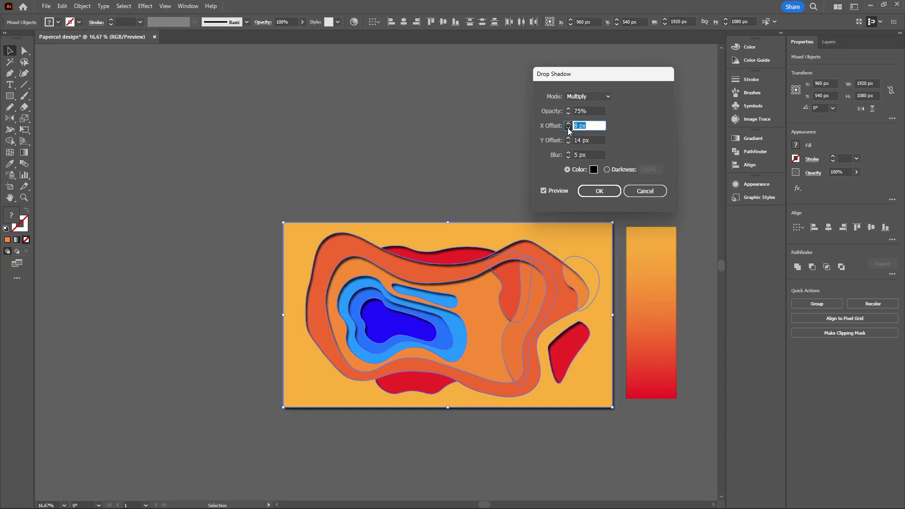
{"action": "left_click", "coordinate": [569, 128]}
{"action": "left_click", "coordinate": [569, 128]}
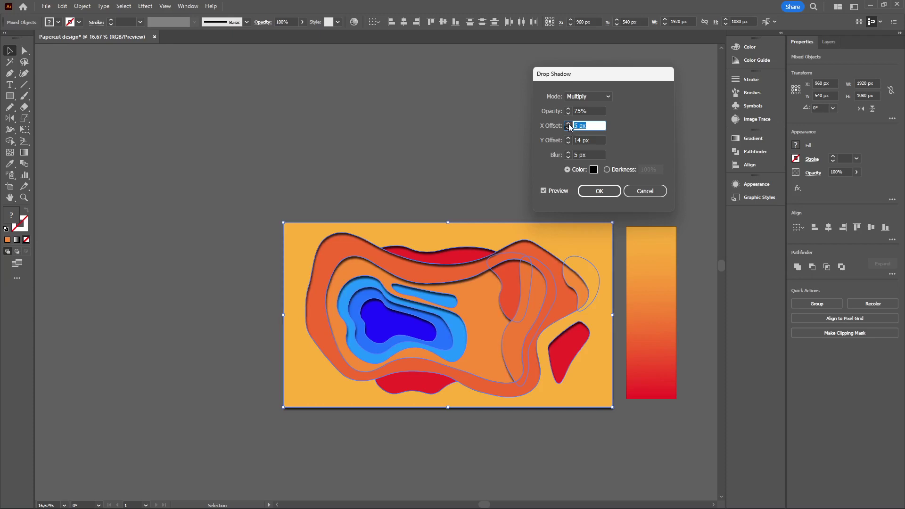
{"action": "left_click", "coordinate": [568, 124]}
{"action": "left_click", "coordinate": [568, 124]}
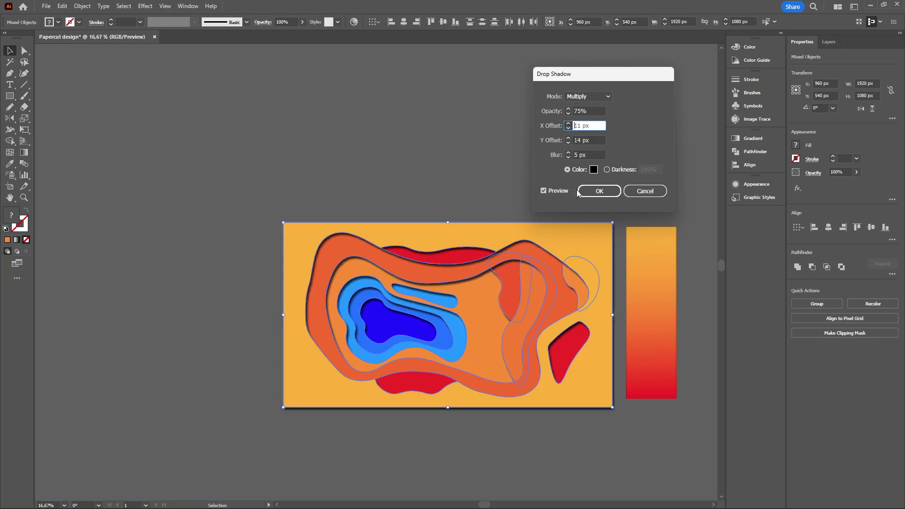
{"action": "left_click", "coordinate": [596, 194]}
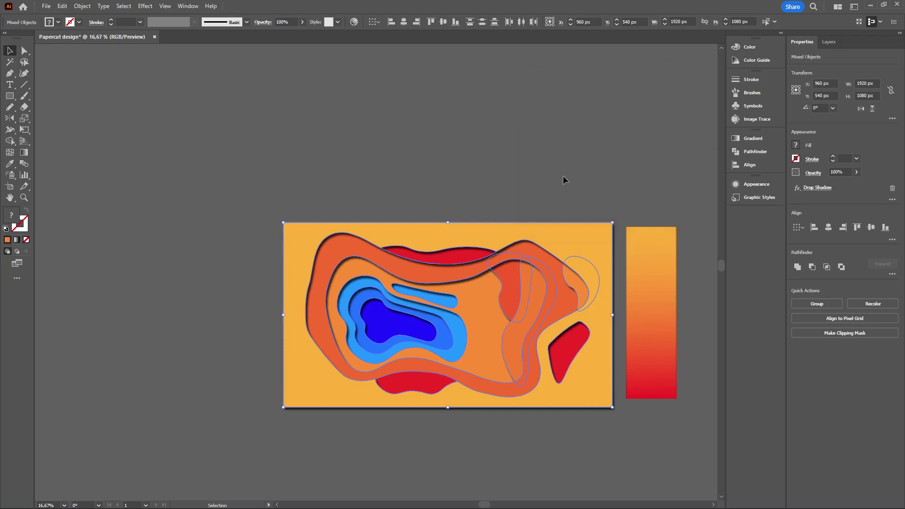
{"action": "left_click", "coordinate": [562, 176]}
{"action": "scroll", "coordinate": [599, 217], "scroll_direction": "left", "scroll_amount": 1}
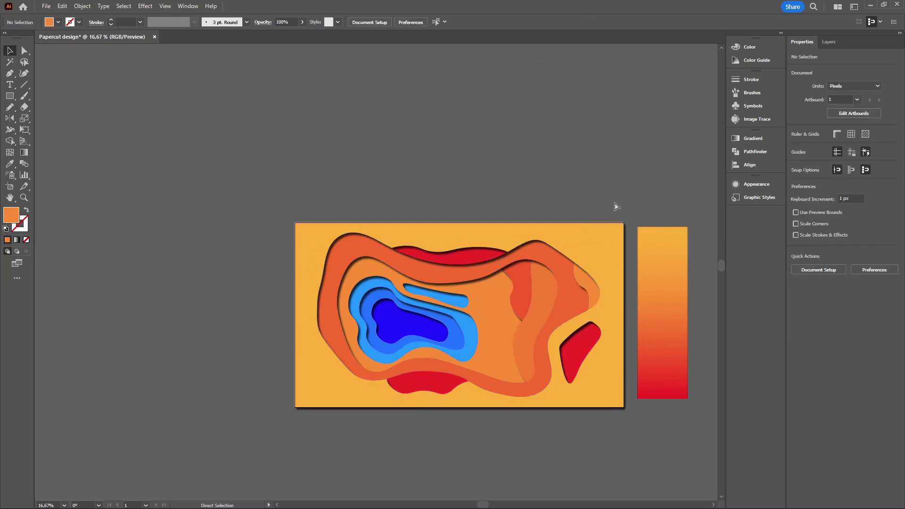
{"action": "scroll", "coordinate": [614, 193], "scroll_direction": "down", "scroll_amount": 2}
{"action": "scroll", "coordinate": [559, 397], "scroll_direction": "left", "scroll_amount": 2}
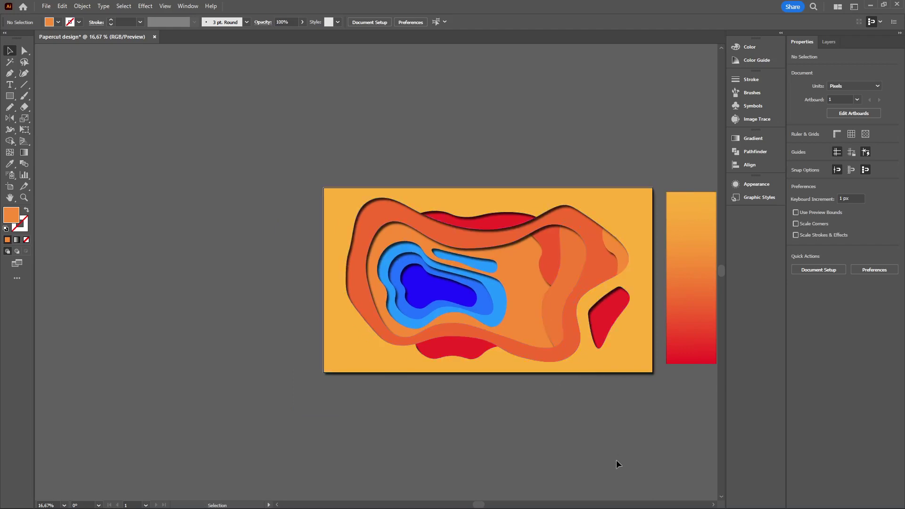
- Examine the drop shadows on the blue, orange and red papercut layers close up and in the overall view
{"action": "scroll", "coordinate": [576, 410], "scroll_direction": "up", "scroll_amount": 1}
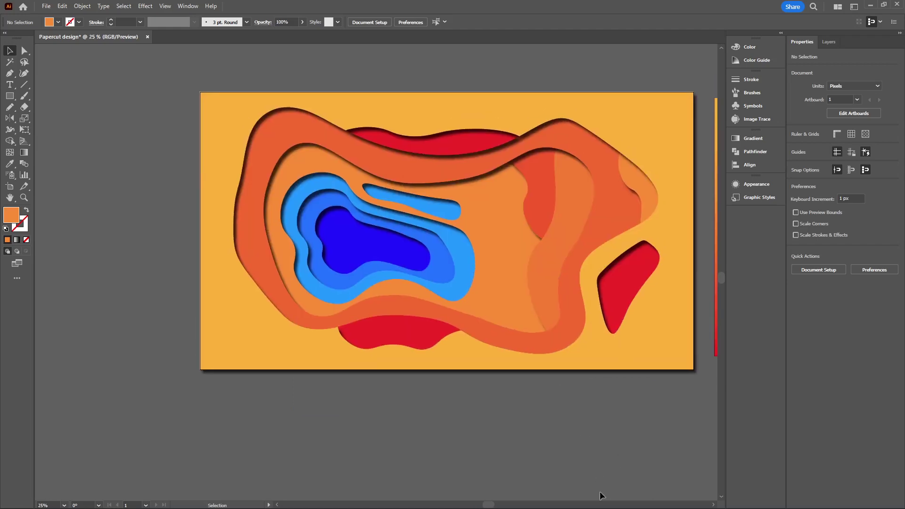
{"action": "scroll", "coordinate": [599, 491], "scroll_direction": "up", "scroll_amount": 2}
{"action": "scroll", "coordinate": [584, 448], "scroll_direction": "left", "scroll_amount": 1}
{"action": "scroll", "coordinate": [577, 424], "scroll_direction": "up", "scroll_amount": 1}
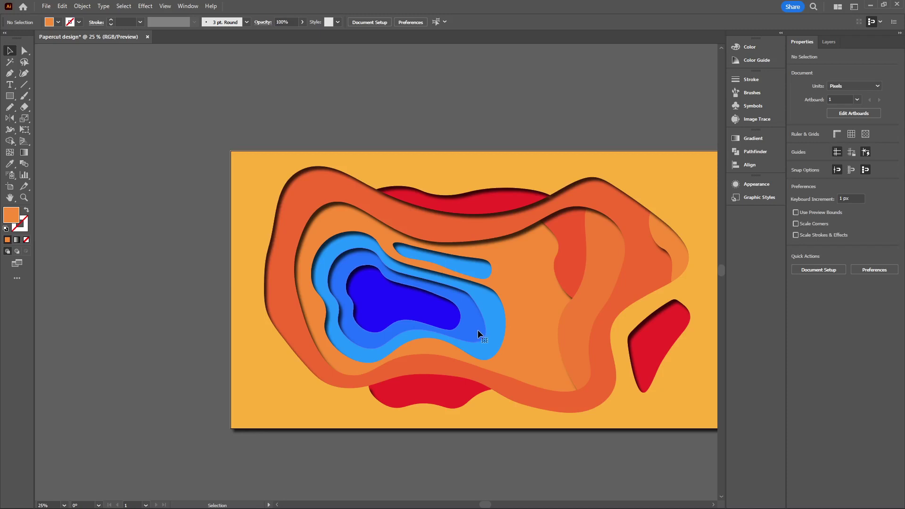
{"action": "left_click", "coordinate": [477, 329]}
{"action": "left_click", "coordinate": [448, 325], "text": "shift"}
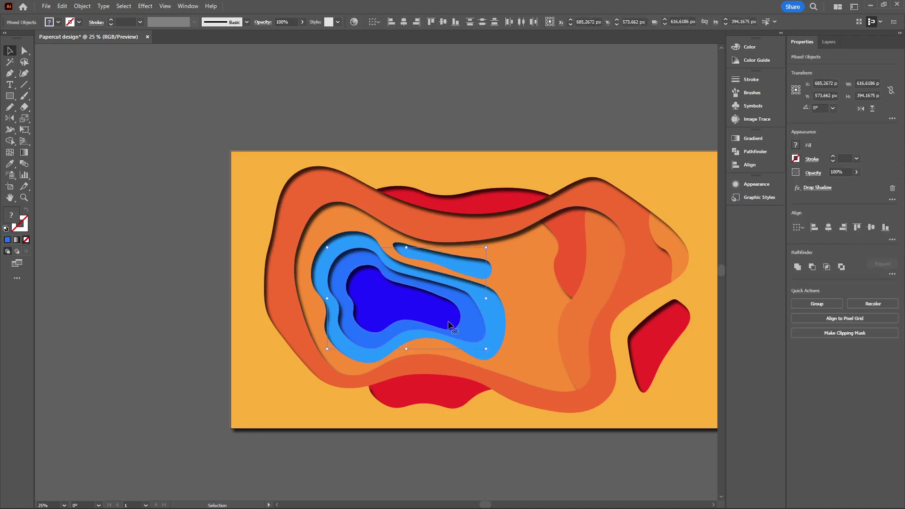
{"action": "left_click", "coordinate": [552, 69]}
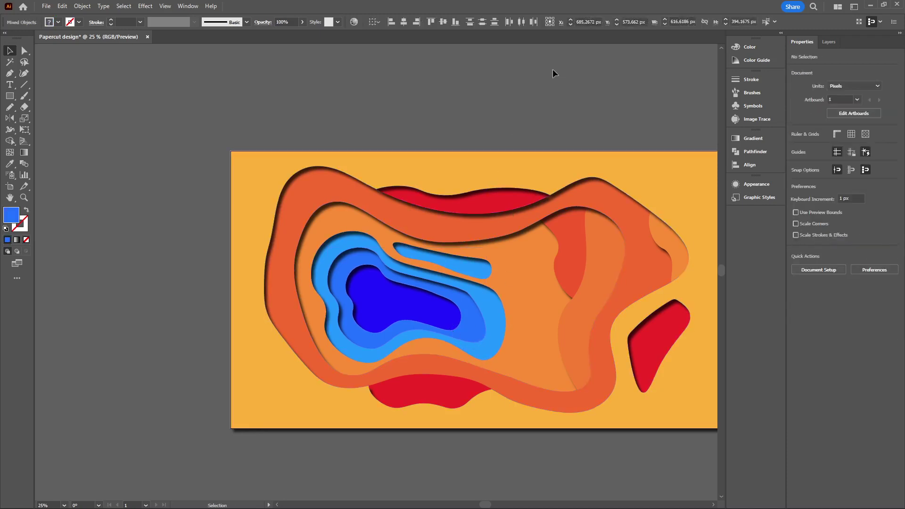
{"action": "scroll", "coordinate": [561, 142], "scroll_direction": "right", "scroll_amount": 2}
{"action": "scroll", "coordinate": [588, 200], "scroll_direction": "down", "scroll_amount": 2}
{"action": "scroll", "coordinate": [603, 254], "scroll_direction": "up", "scroll_amount": 1}
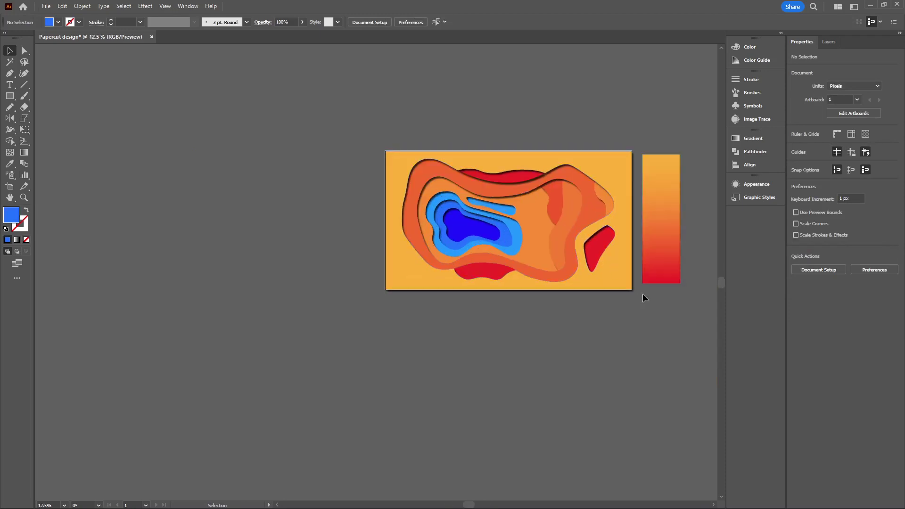
{"action": "scroll", "coordinate": [618, 260], "scroll_direction": "up", "scroll_amount": 1}
{"action": "scroll", "coordinate": [592, 292], "scroll_direction": "up", "scroll_amount": 2}
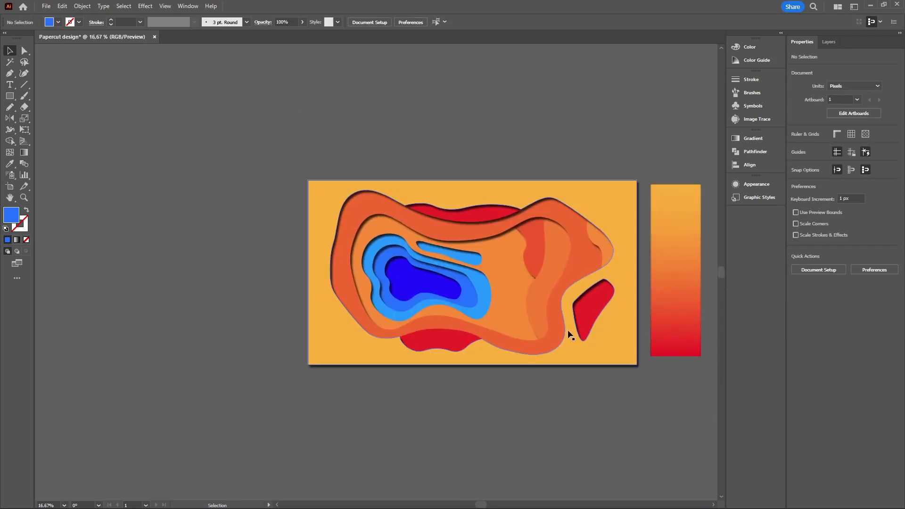
- Check the drop shadow settings of the yellow background layer, then close them without changes and deselect it
{"action": "left_click", "coordinate": [560, 342]}
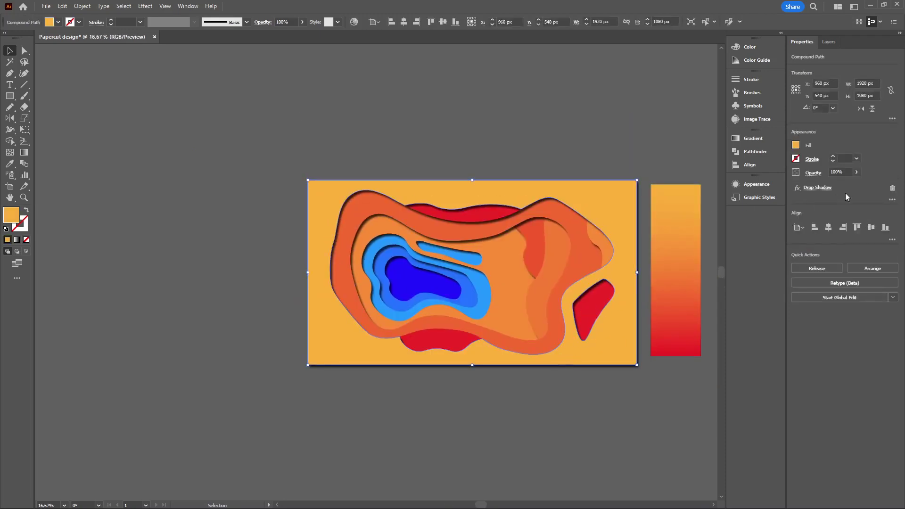
{"action": "left_click", "coordinate": [817, 189]}
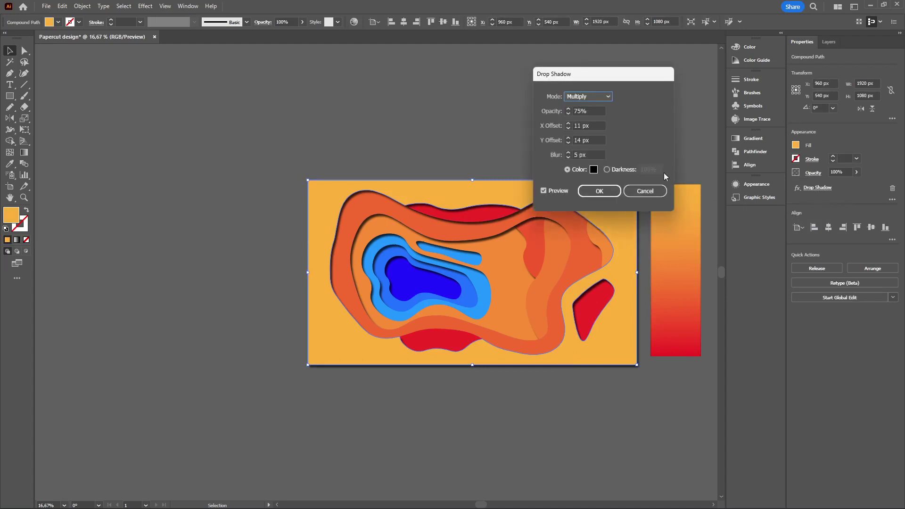
{"action": "left_click", "coordinate": [652, 192]}
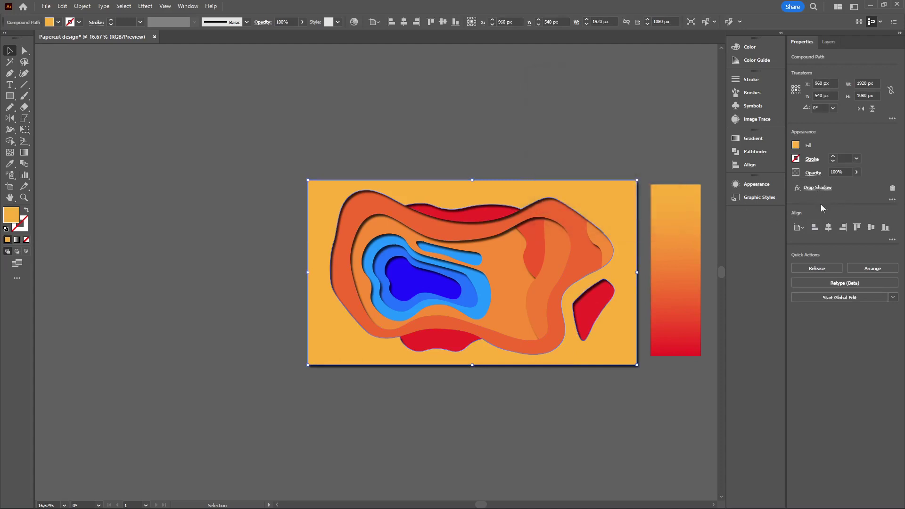
{"action": "left_click", "coordinate": [614, 153]}
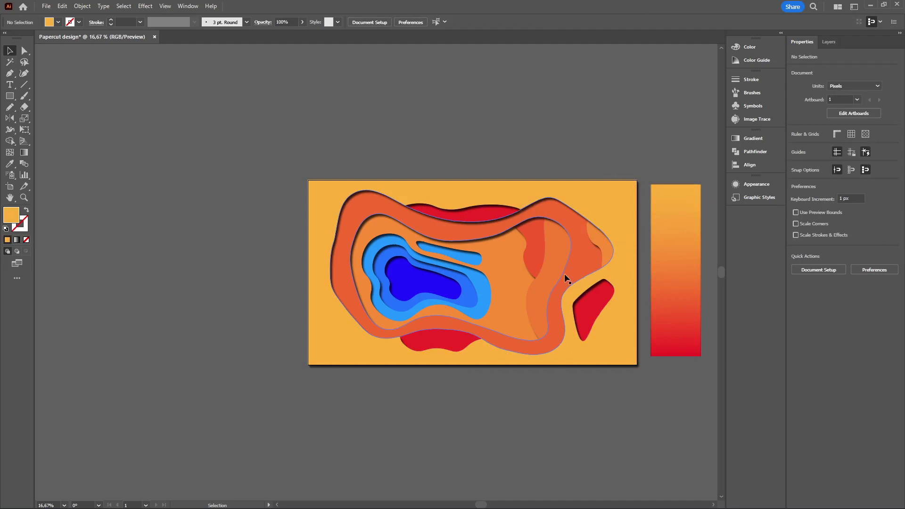
- Redirect the papercut layers' drop shadows to fall toward the lower left, deselect the artwork and inspect the shadow edges
{"action": "left_click", "coordinate": [566, 278]}
{"action": "left_click", "coordinate": [652, 409]}
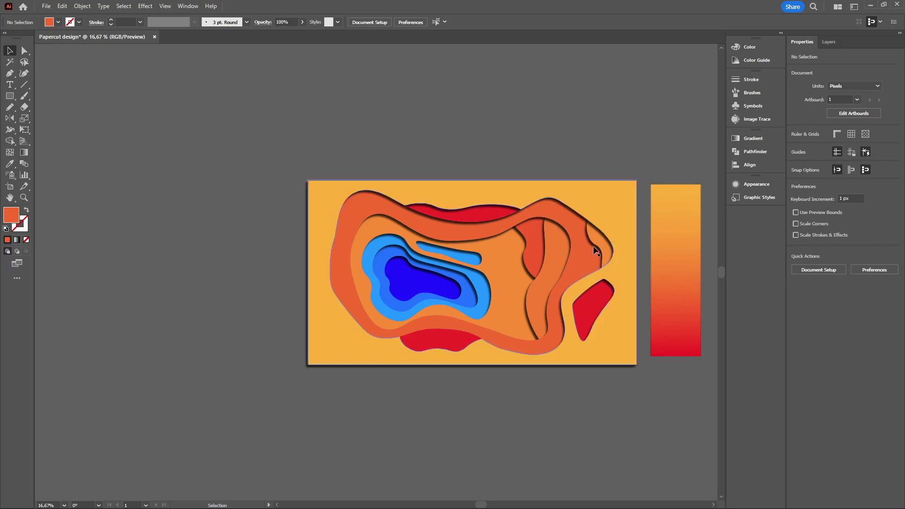
{"action": "scroll", "coordinate": [571, 303], "scroll_direction": "up", "scroll_amount": 1}
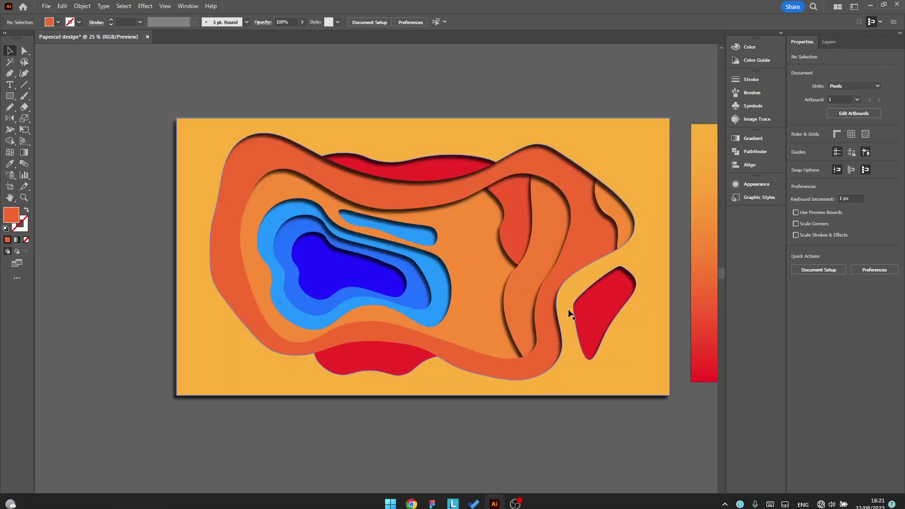
{"action": "scroll", "coordinate": [524, 239], "scroll_direction": "down", "scroll_amount": 2}
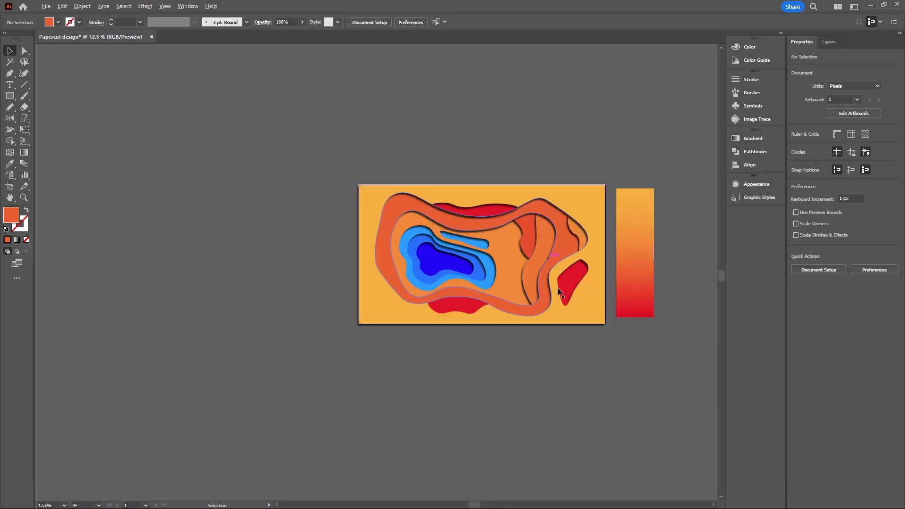
{"action": "scroll", "coordinate": [552, 317], "scroll_direction": "up", "scroll_amount": 1}
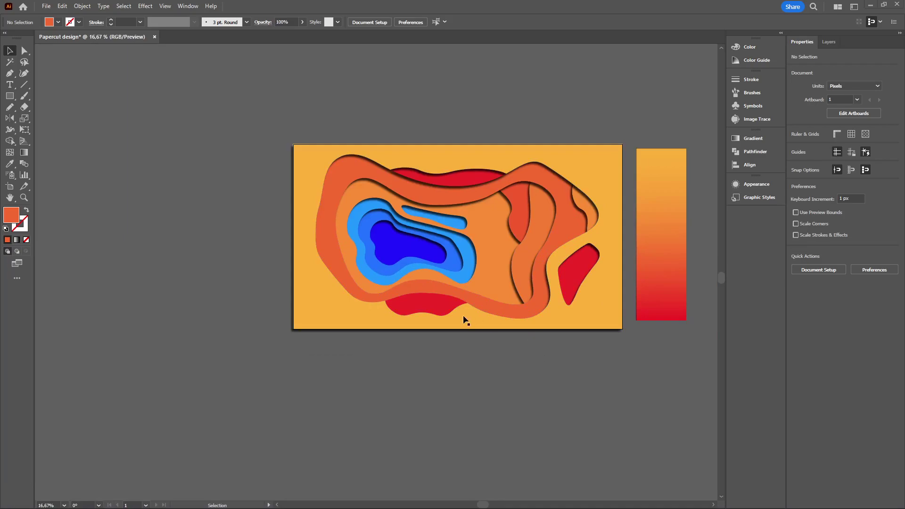
- Switch to File Explorer in a smaller window over the artwork and browse to the Ilus folder in Downloads
{"action": "key", "text": "super+e"}
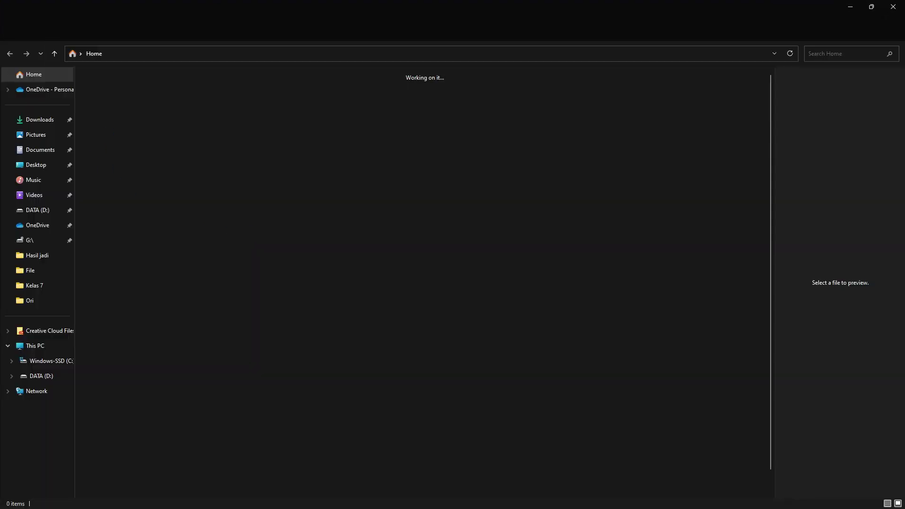
{"action": "left_click", "coordinate": [850, 6]}
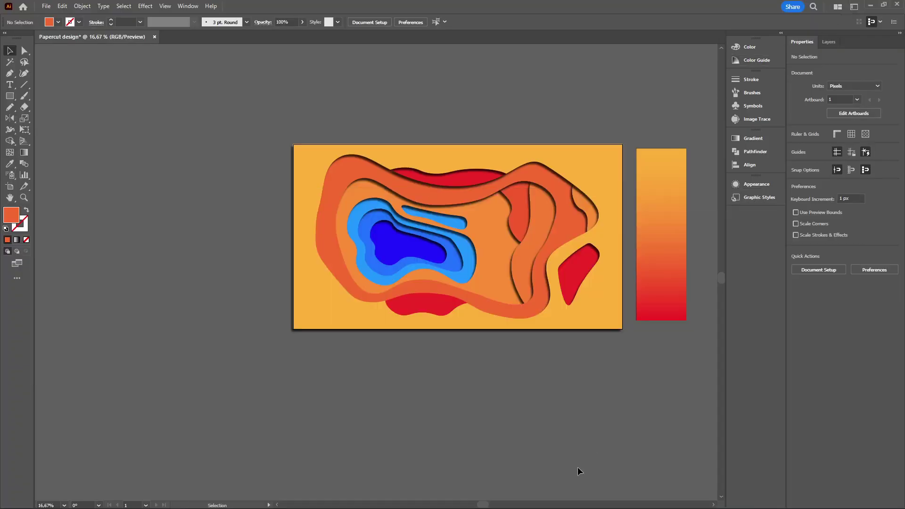
{"action": "left_click", "coordinate": [524, 504]}
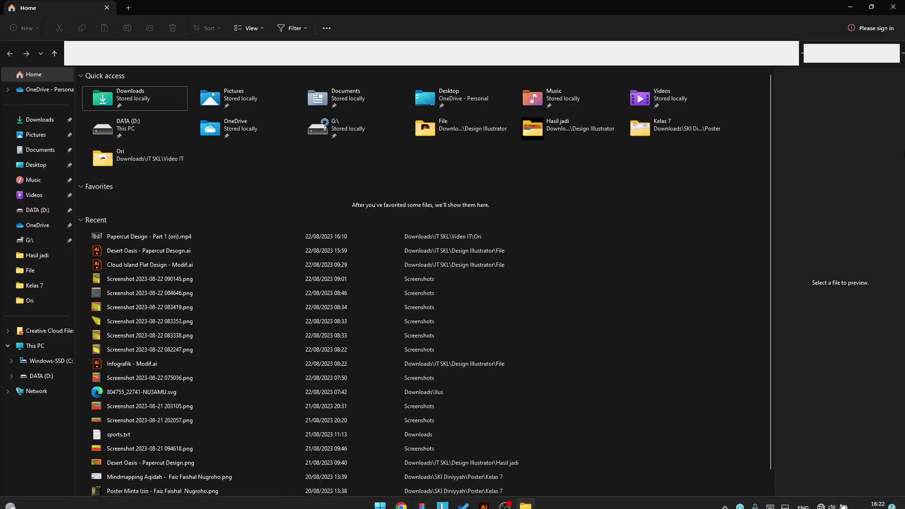
{"action": "left_click", "coordinate": [871, 6]}
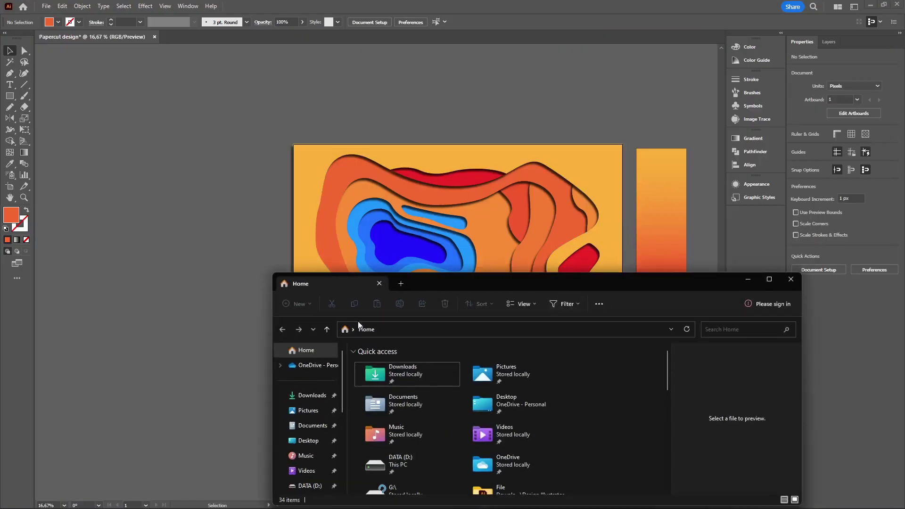
{"action": "double_click", "coordinate": [375, 375]}
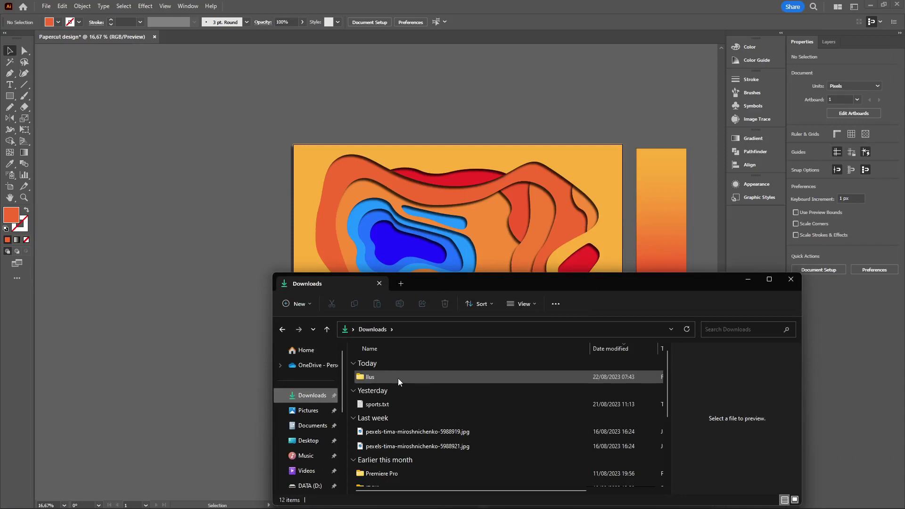
{"action": "double_click", "coordinate": [397, 377]}
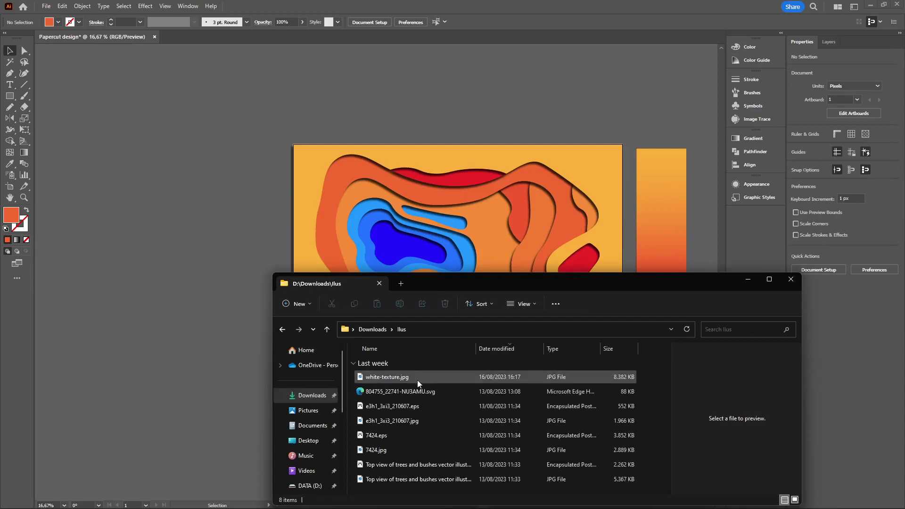
- Open 804755_22741-NU3AMU.svg as its own document in Illustrator and close the File Explorer window
{"action": "left_click", "coordinate": [398, 393]}
{"action": "left_click_drag", "start_coordinate": [409, 393], "coordinate": [217, 221]}
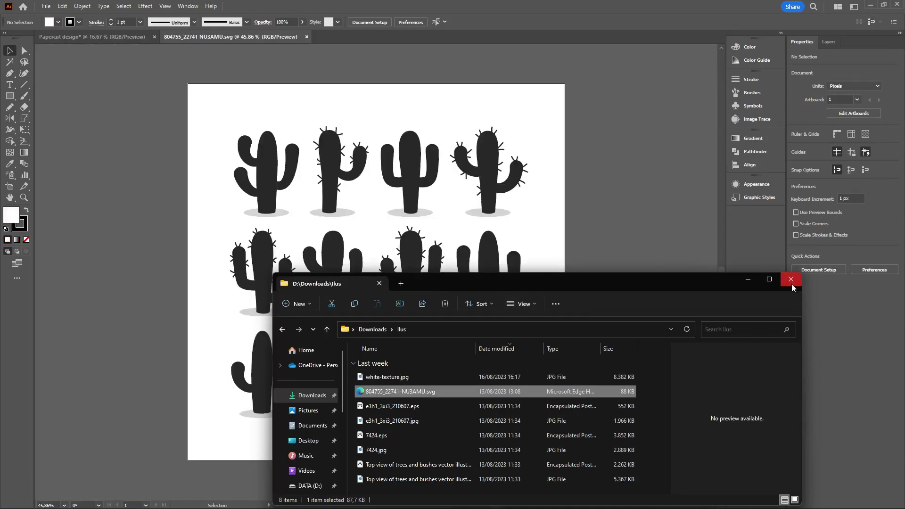
{"action": "left_click", "coordinate": [790, 279]}
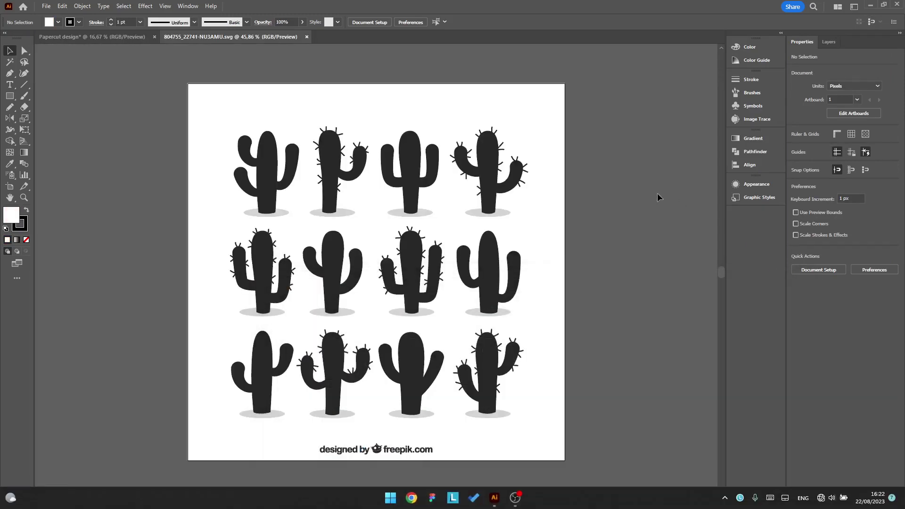
- Ungroup the combined cactus artwork and deselect it
{"action": "left_click", "coordinate": [443, 244]}
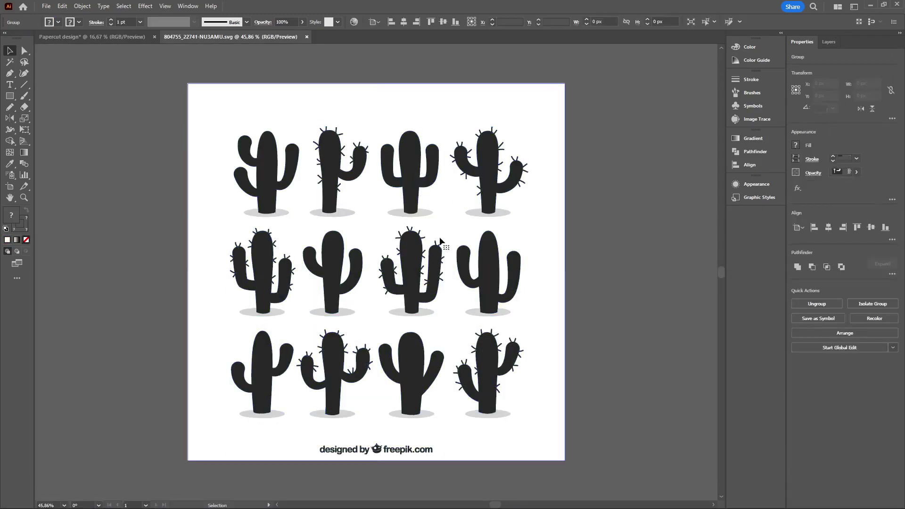
{"action": "left_click", "coordinate": [412, 279]}
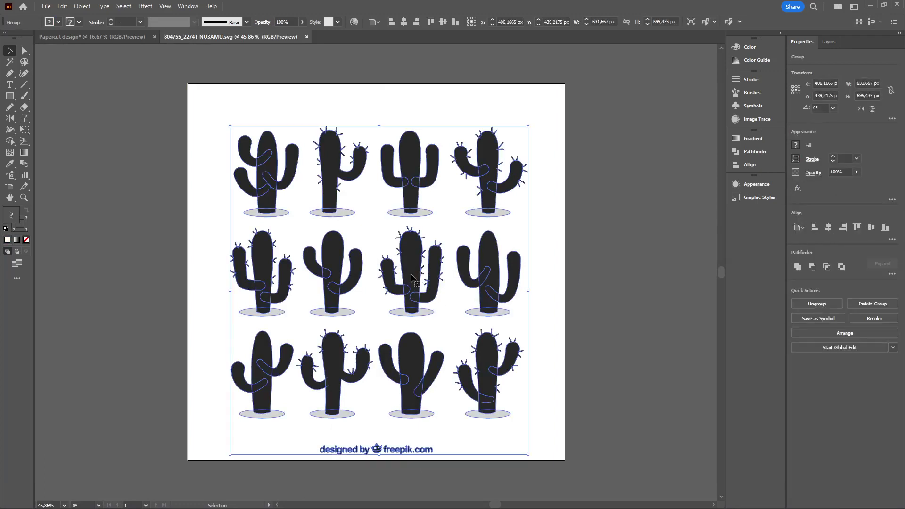
{"action": "key", "text": "ctrl+shift+g"}
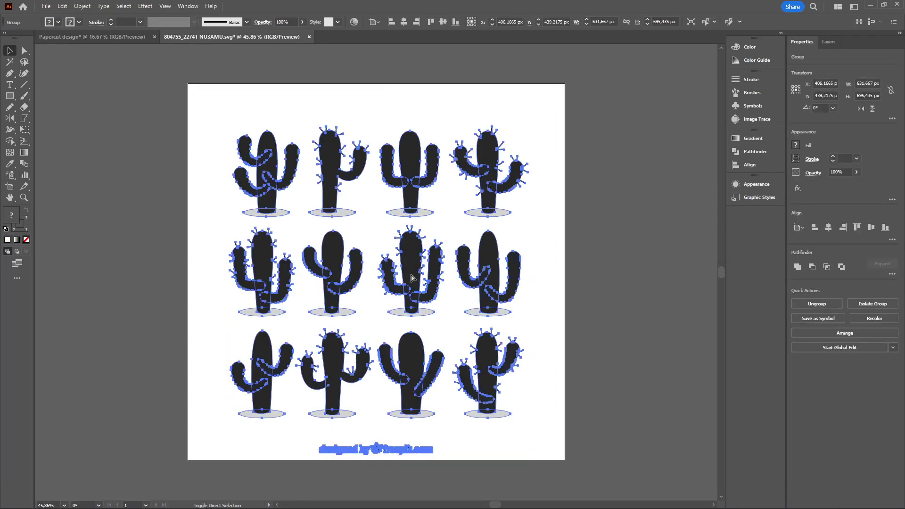
{"action": "left_click", "coordinate": [647, 348]}
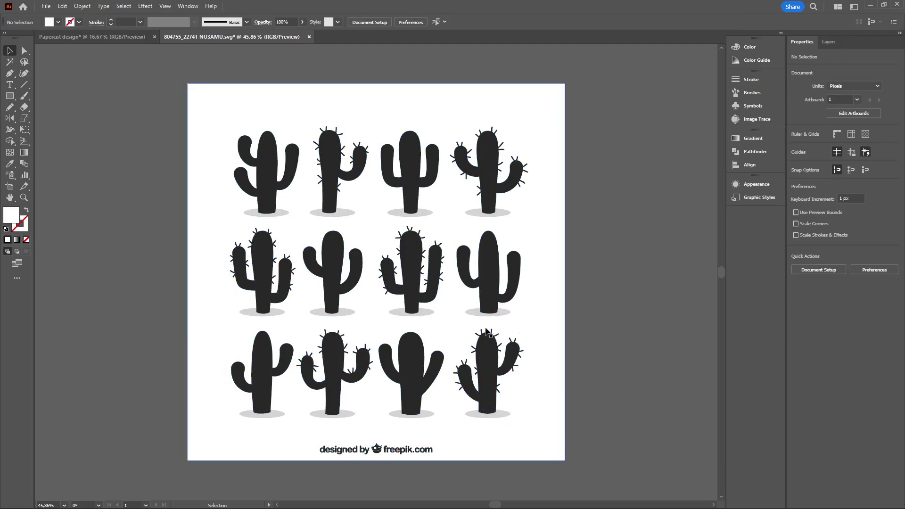
{"action": "key", "text": "ctrl+a"}
{"action": "key", "text": "Delete"}
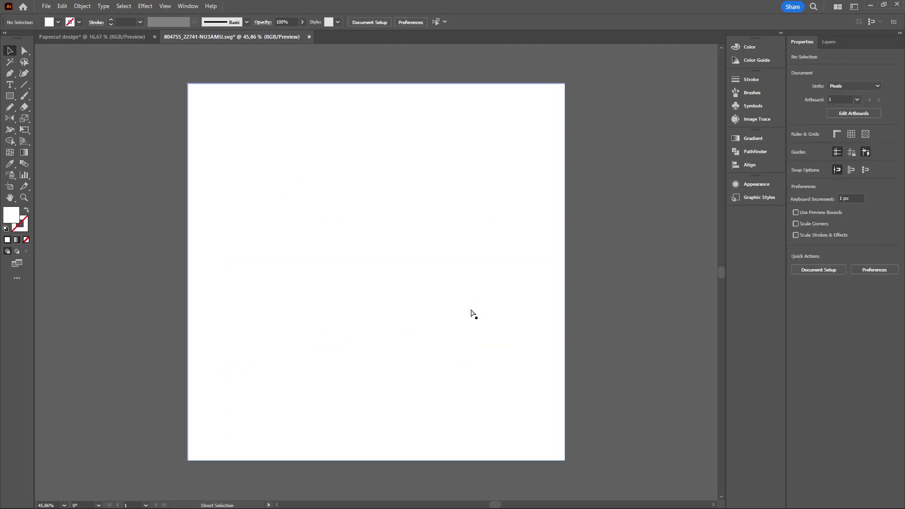
{"action": "key", "text": "ctrl+z"}
{"action": "key", "text": "ctrl+shift+a"}
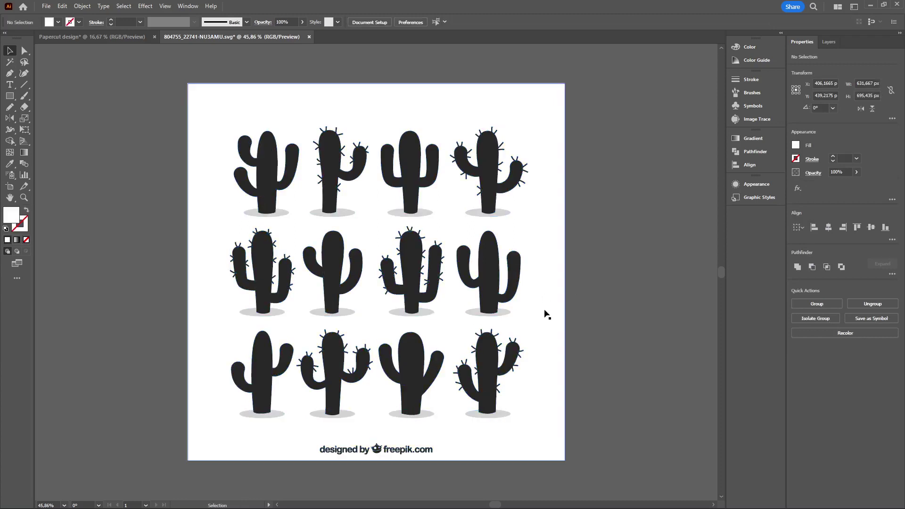
- Delete the grey ground ellipses beneath all the cacti and leave the remaining artwork deselected
{"action": "left_click", "coordinate": [470, 313]}
{"action": "key", "text": "Delete"}
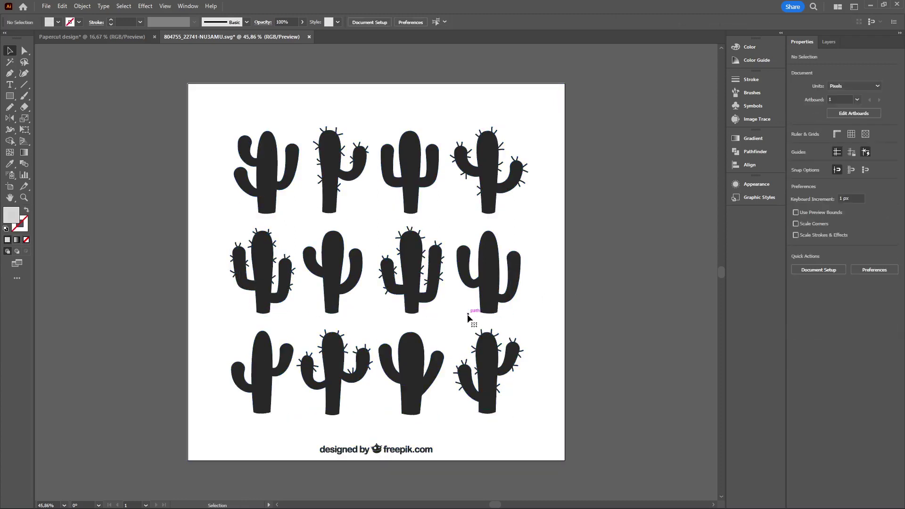
{"action": "left_click_drag", "start_coordinate": [227, 232], "coordinate": [316, 298]}
{"action": "key", "text": "ctrl+z"}
{"action": "key", "text": "ctrl+shift+a"}
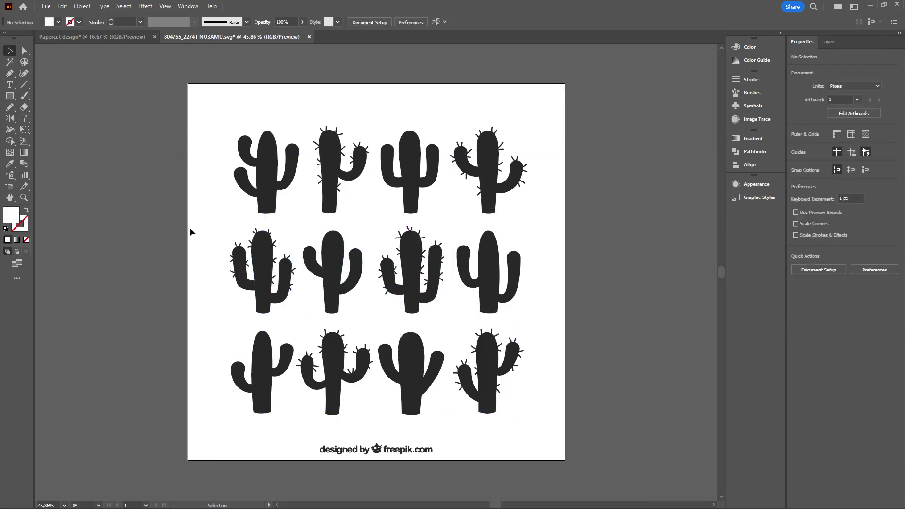
- Copy the middle row's first spiny cactus into the papercut design and enlarge it to about 280 × 368 px beside the red corner shape
{"action": "left_click_drag", "start_coordinate": [199, 225], "coordinate": [297, 318]}
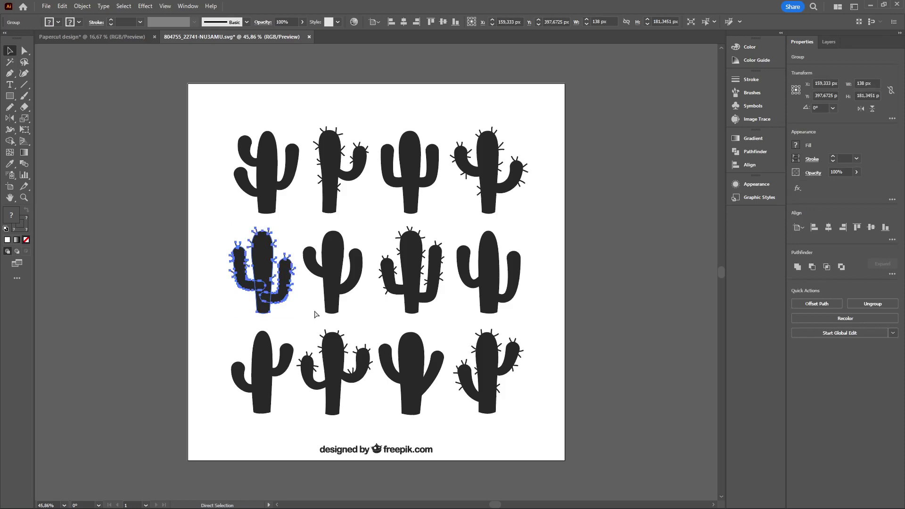
{"action": "left_click", "coordinate": [121, 38]}
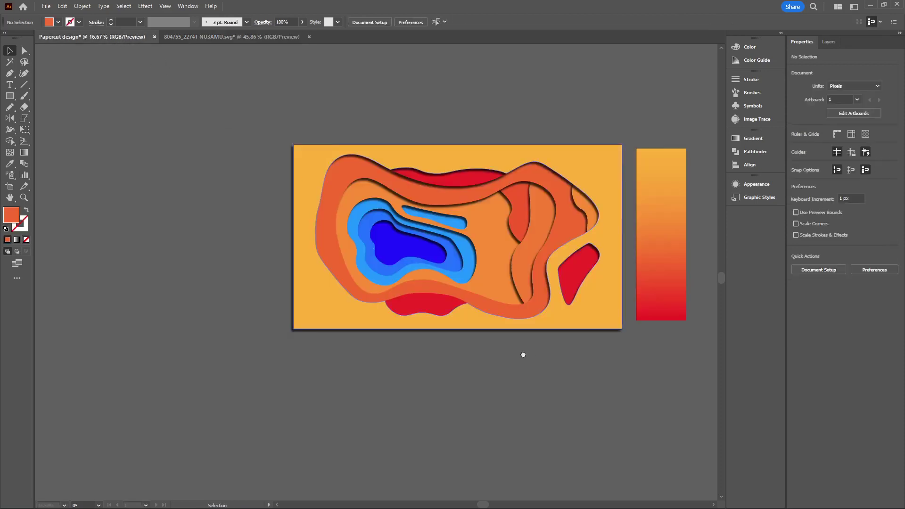
{"action": "scroll", "coordinate": [506, 328], "scroll_direction": "up", "scroll_amount": 5}
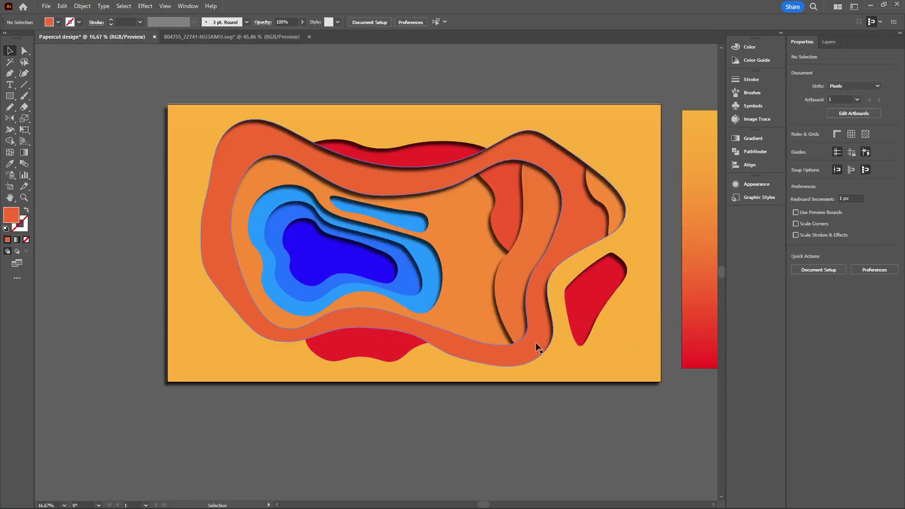
{"action": "key", "text": "ctrl+v"}
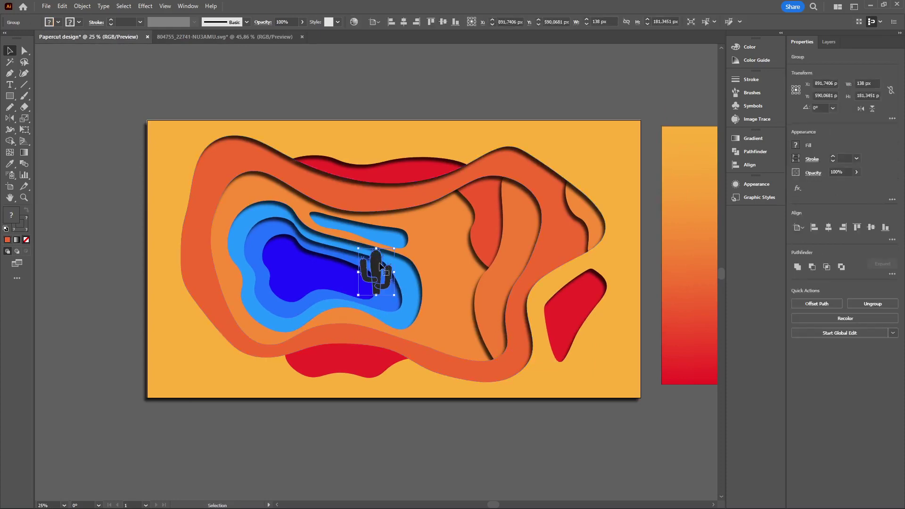
{"action": "left_click_drag", "start_coordinate": [391, 271], "coordinate": [541, 240]}
{"action": "left_click_drag", "start_coordinate": [500, 323], "coordinate": [546, 308]}
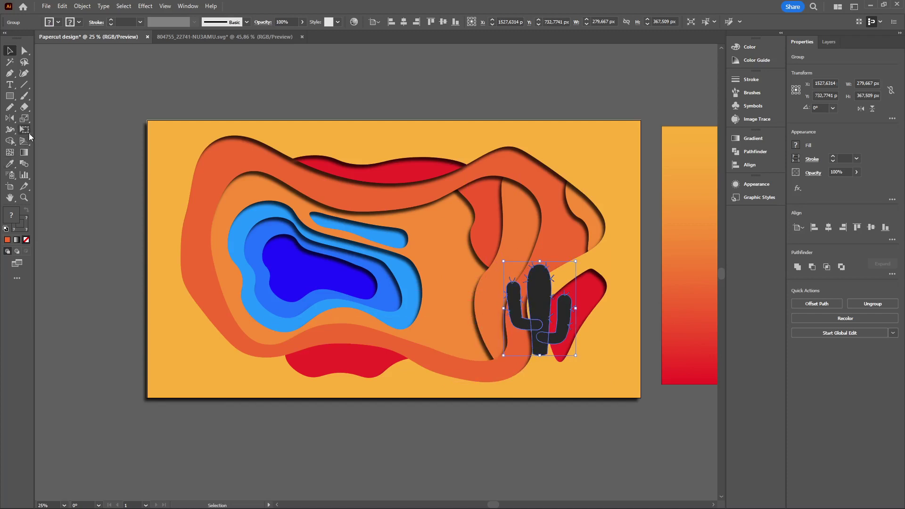
- Pin the cactus with Puppet Warp at its lower trunk and right elbow, and bend its left arm outward
{"action": "left_click", "coordinate": [29, 135]}
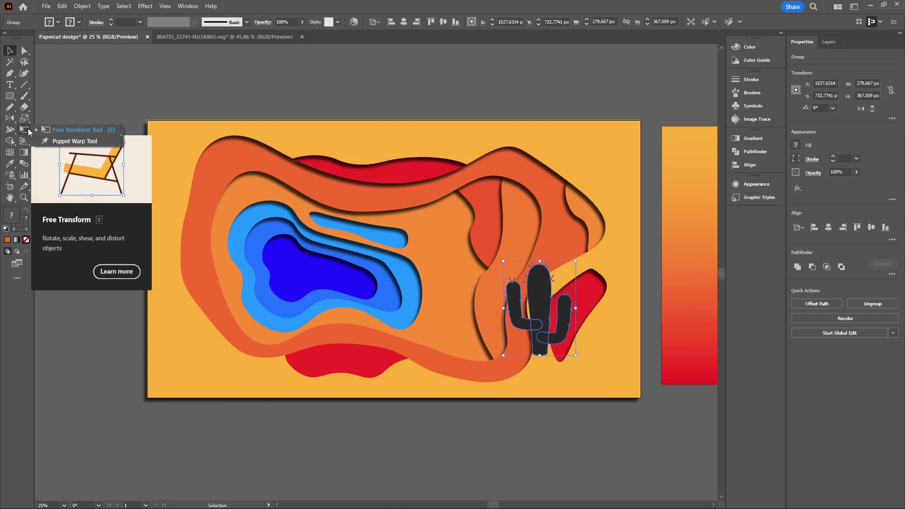
{"action": "left_click", "coordinate": [61, 141]}
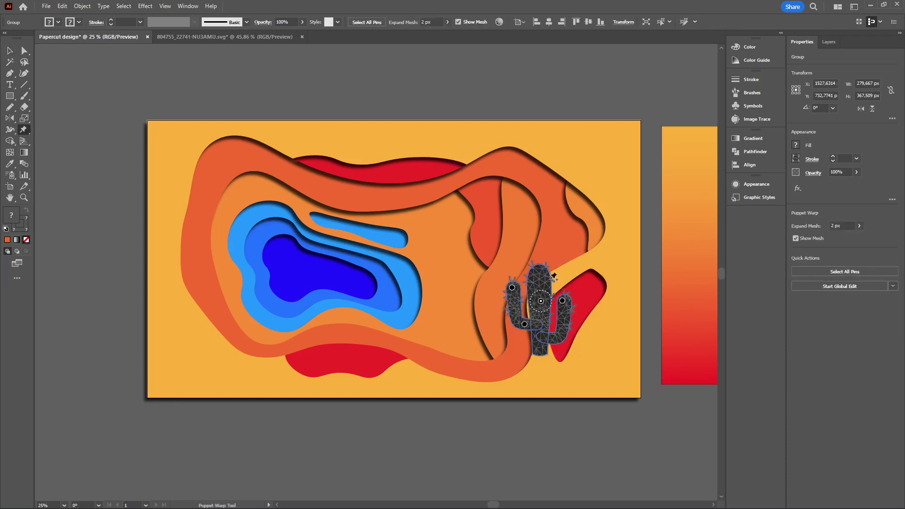
{"action": "left_click", "coordinate": [540, 333]}
{"action": "left_click", "coordinate": [559, 333]}
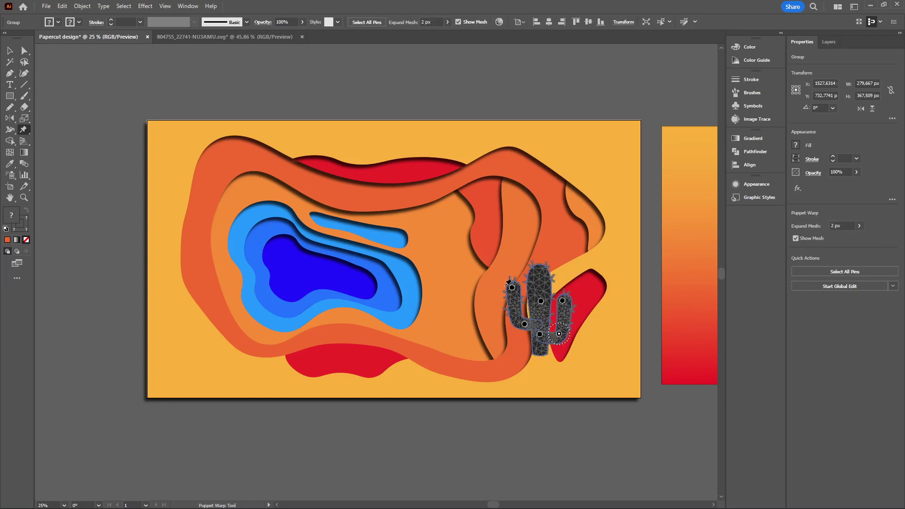
{"action": "left_click_drag", "start_coordinate": [512, 289], "coordinate": [499, 291]}
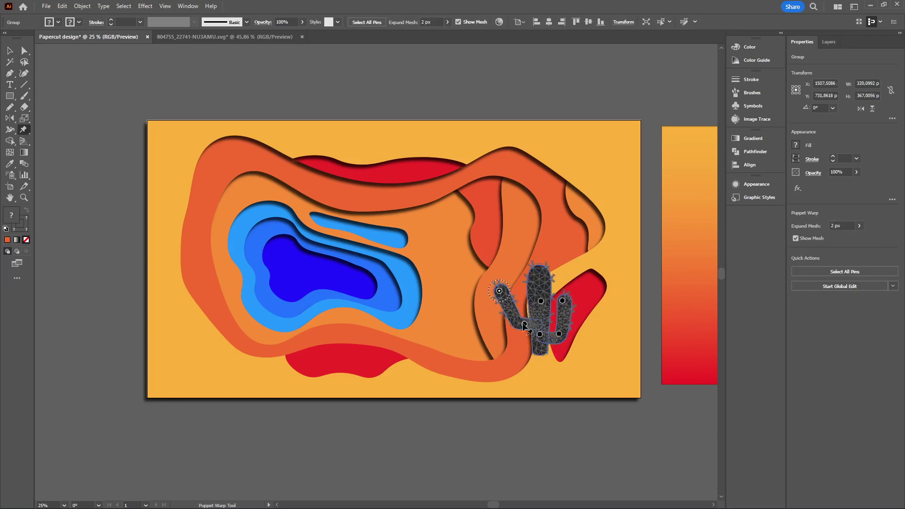
{"action": "left_click_drag", "start_coordinate": [524, 324], "coordinate": [516, 325]}
- Add Puppet Warp pins at the top and base of the trunk, and lean the trunk and right arm leftward
{"action": "left_click", "coordinate": [539, 275]}
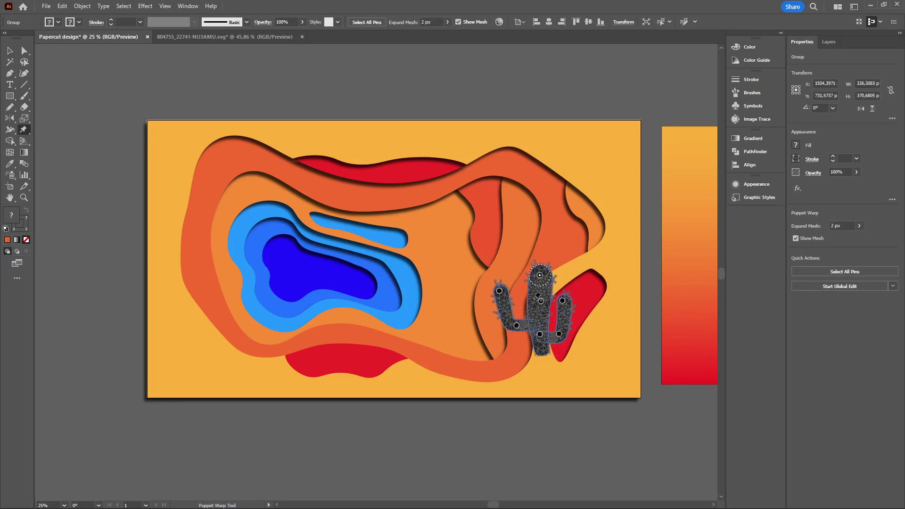
{"action": "left_click", "coordinate": [540, 355]}
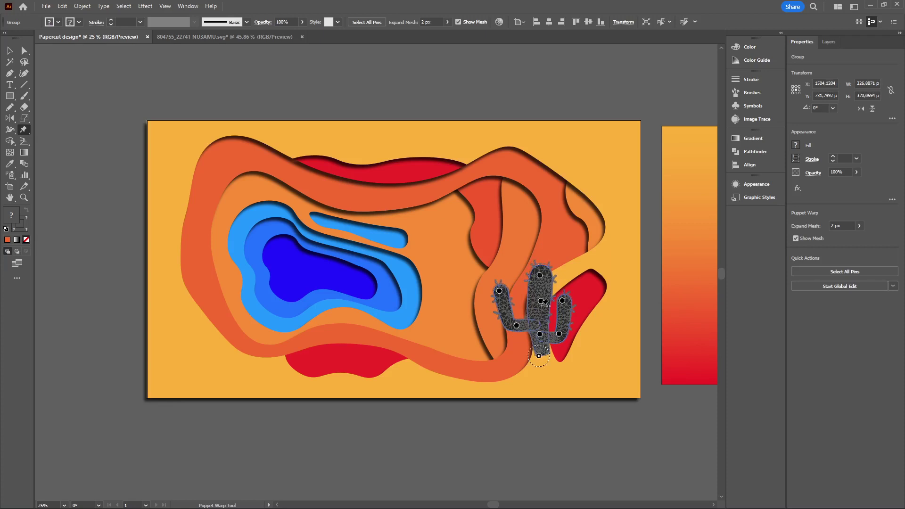
{"action": "left_click_drag", "start_coordinate": [541, 300], "coordinate": [520, 274]}
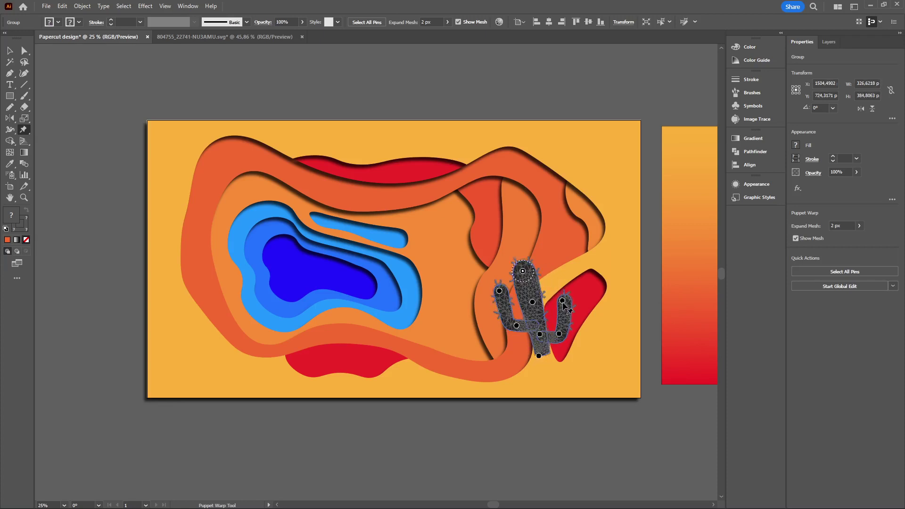
{"action": "left_click_drag", "start_coordinate": [562, 301], "coordinate": [557, 299]}
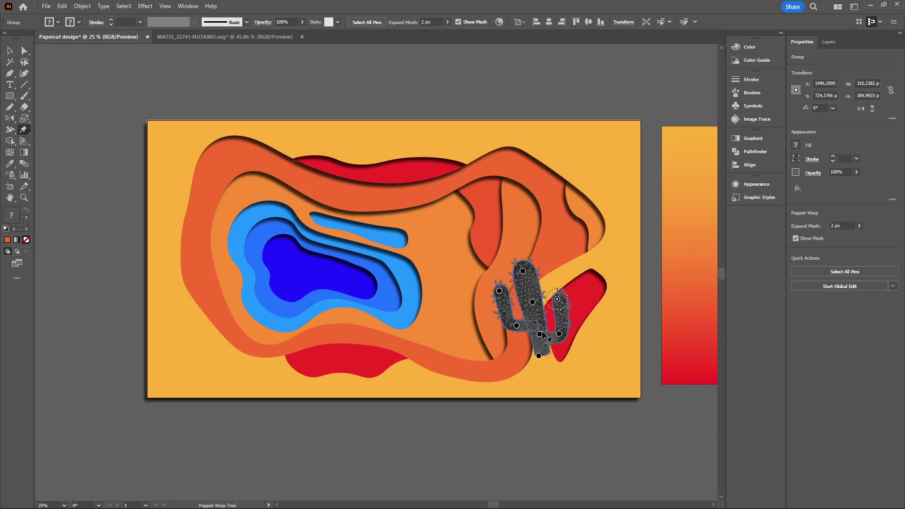
- Try cutting the cactus and pasting it in front, and undo this together with all its Puppet Warp bends
{"action": "key", "text": "v"}
{"action": "key", "text": "ctrl+x"}
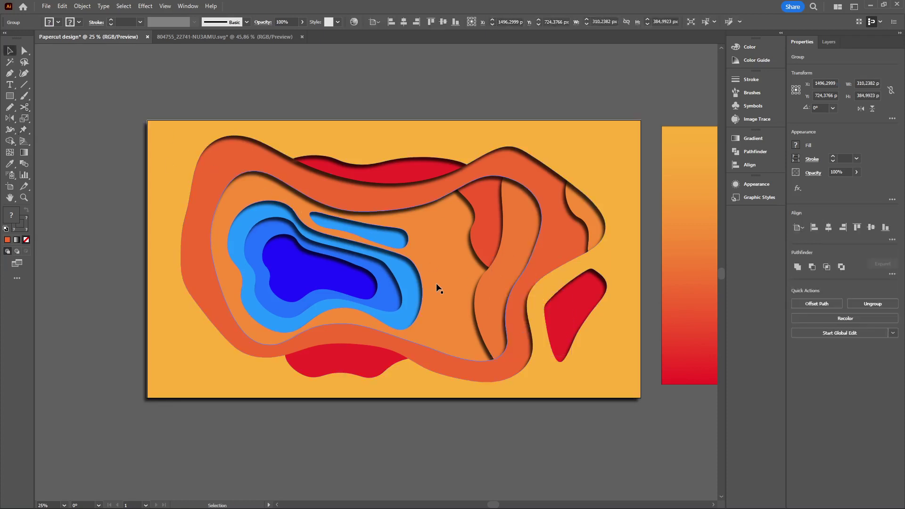
{"action": "key", "text": "ctrl+f"}
{"action": "key", "text": "ctrl+z"}
{"action": "key", "text": "ctrl+z"}
{"action": "key", "text": "ctrl+z"}
{"action": "key", "text": "ctrl+z"}
{"action": "key", "text": "ctrl+z"}
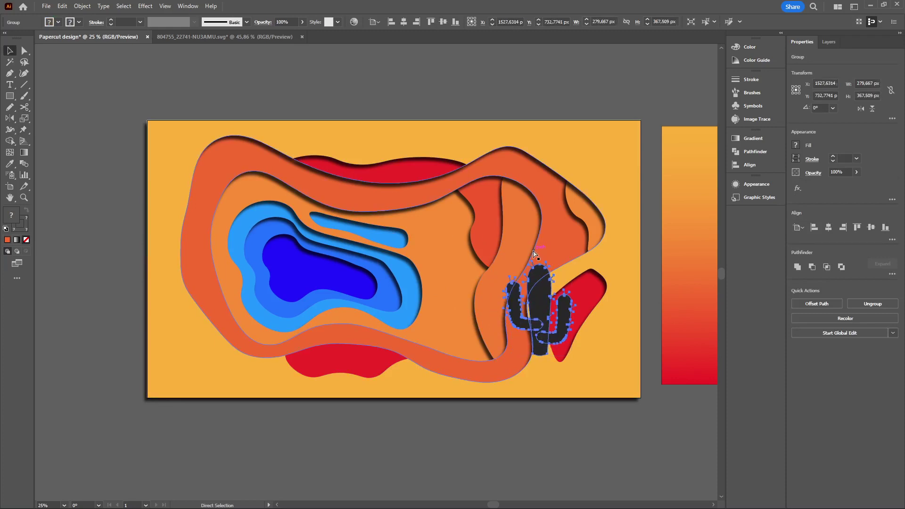
- Move the cactus to the left end of the orange layers and add Puppet Warp pins at its right elbow, base and trunk top
{"action": "left_click_drag", "start_coordinate": [509, 315], "coordinate": [170, 291]}
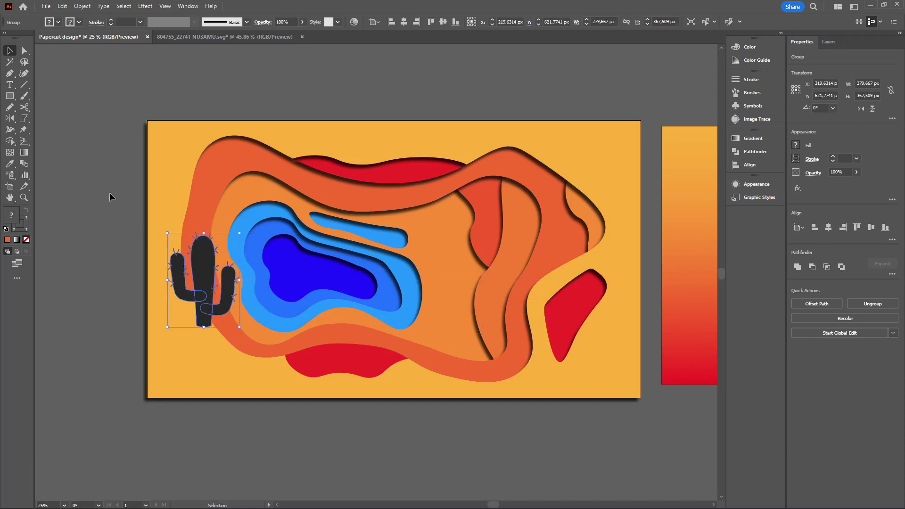
{"action": "left_click", "coordinate": [25, 129]}
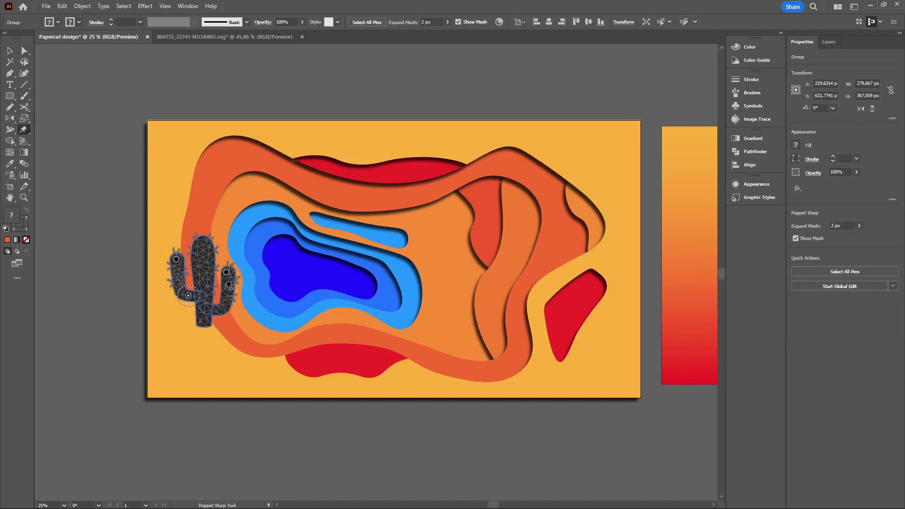
{"action": "left_click", "coordinate": [221, 302]}
{"action": "left_click_drag", "start_coordinate": [221, 304], "coordinate": [225, 305]}
{"action": "left_click", "coordinate": [203, 324]}
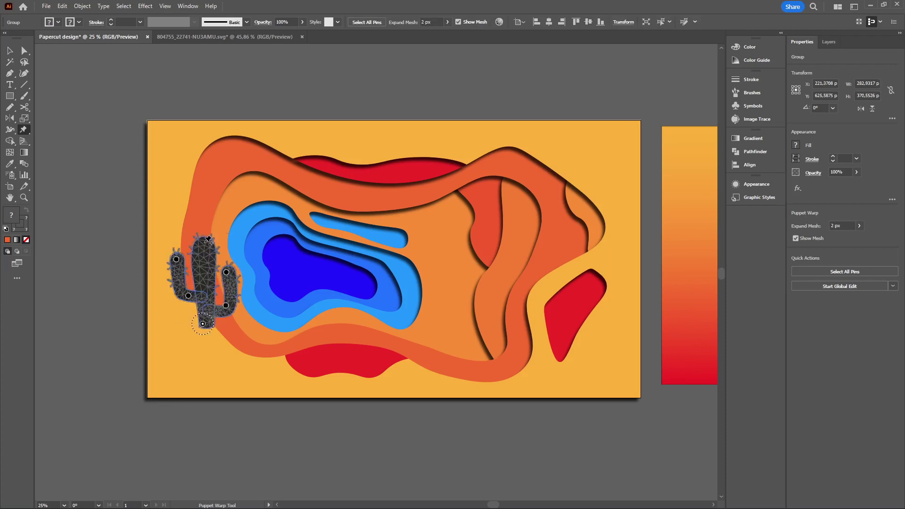
{"action": "left_click", "coordinate": [205, 250]}
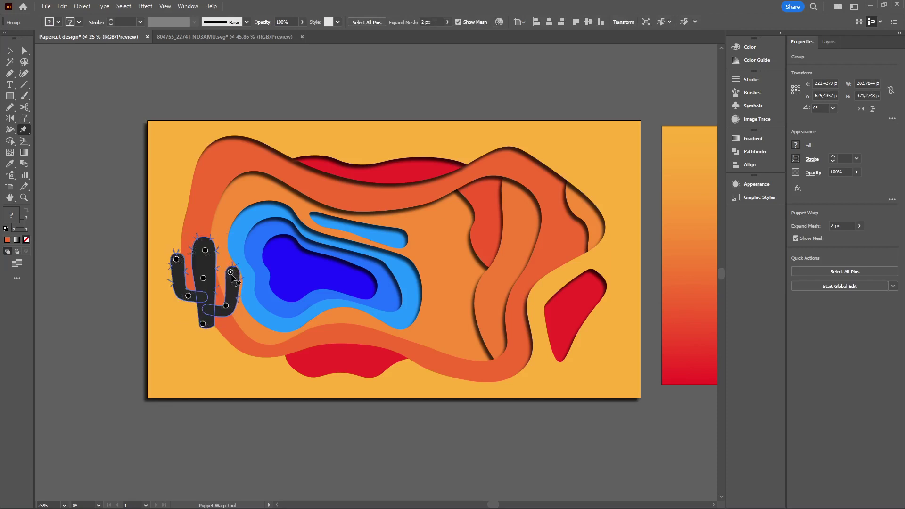
- Bend the cactus's trunk and both arms toward the right using the Puppet Warp pins, and deselect it
{"action": "left_click_drag", "start_coordinate": [205, 250], "coordinate": [230, 307]}
{"action": "left_click_drag", "start_coordinate": [231, 273], "coordinate": [188, 257]}
{"action": "left_click_drag", "start_coordinate": [188, 295], "coordinate": [201, 290]}
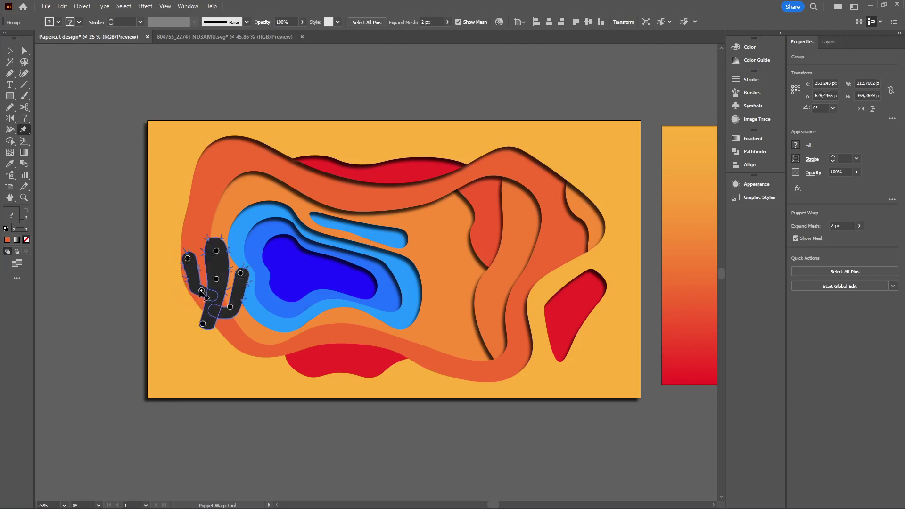
{"action": "left_click_drag", "start_coordinate": [187, 258], "coordinate": [190, 258]}
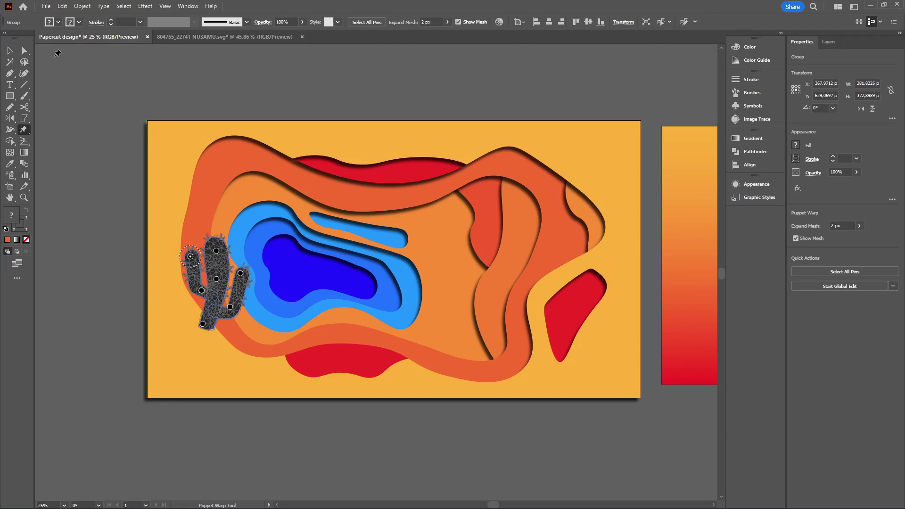
{"action": "left_click", "coordinate": [10, 51]}
{"action": "left_click", "coordinate": [207, 63]}
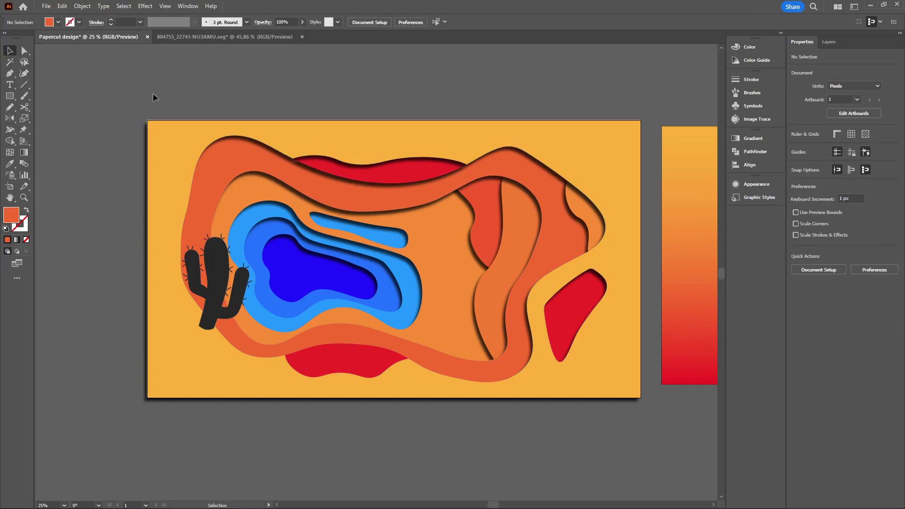
- Nudge the warped cactus slightly right so its base overlaps the inner edge of the yellow frame layer
{"action": "left_click", "coordinate": [347, 150]}
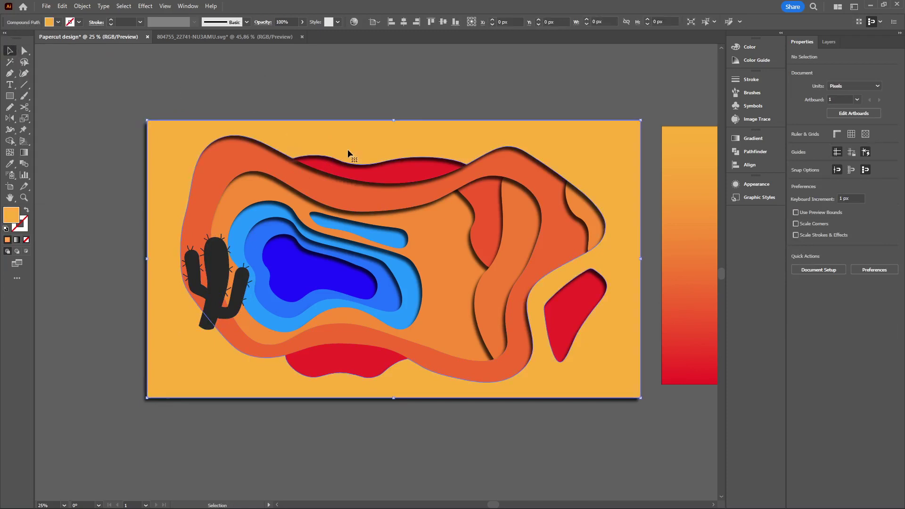
{"action": "left_click", "coordinate": [208, 279], "text": "shift"}
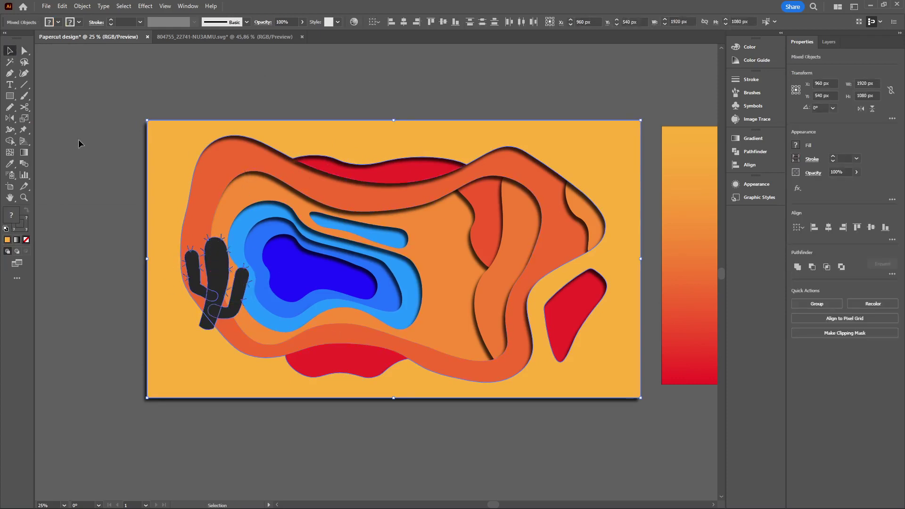
{"action": "left_click", "coordinate": [114, 210]}
{"action": "left_click_drag", "start_coordinate": [220, 280], "coordinate": [226, 279]}
- Try to unite the cactus with the yellow frame layer, undoing each attempt
{"action": "left_click", "coordinate": [161, 202]}
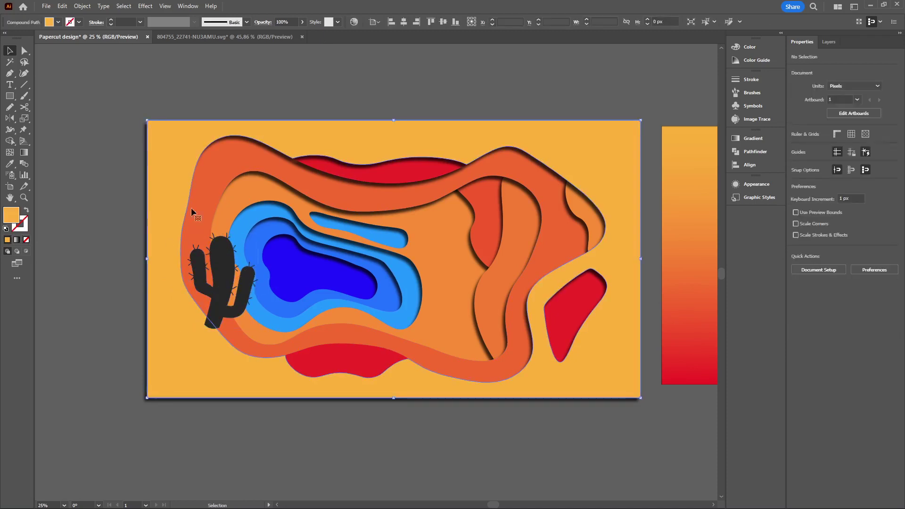
{"action": "left_click", "coordinate": [216, 275], "text": "shift"}
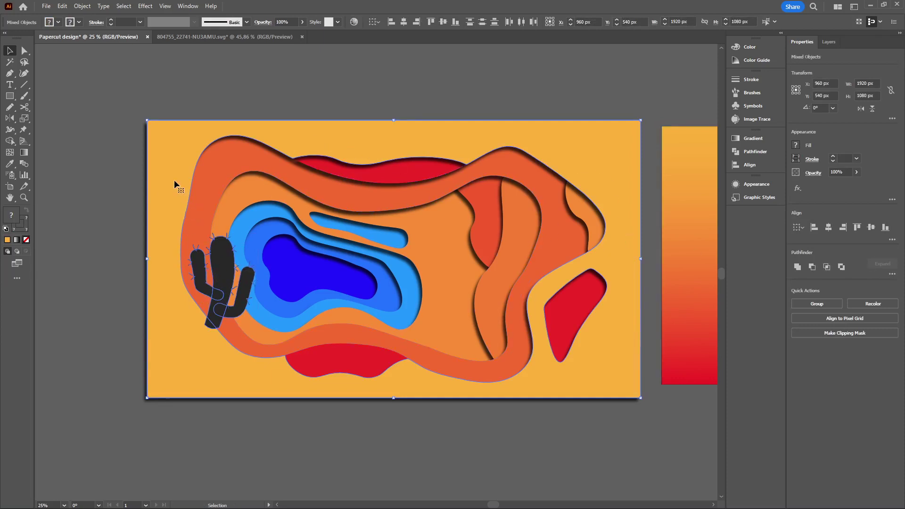
{"action": "left_click", "coordinate": [796, 266]}
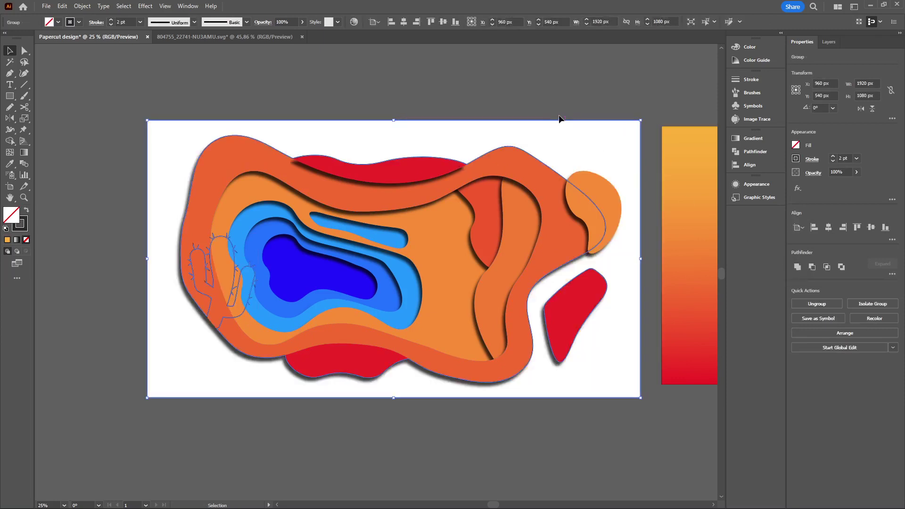
{"action": "key", "text": "ctrl+z"}
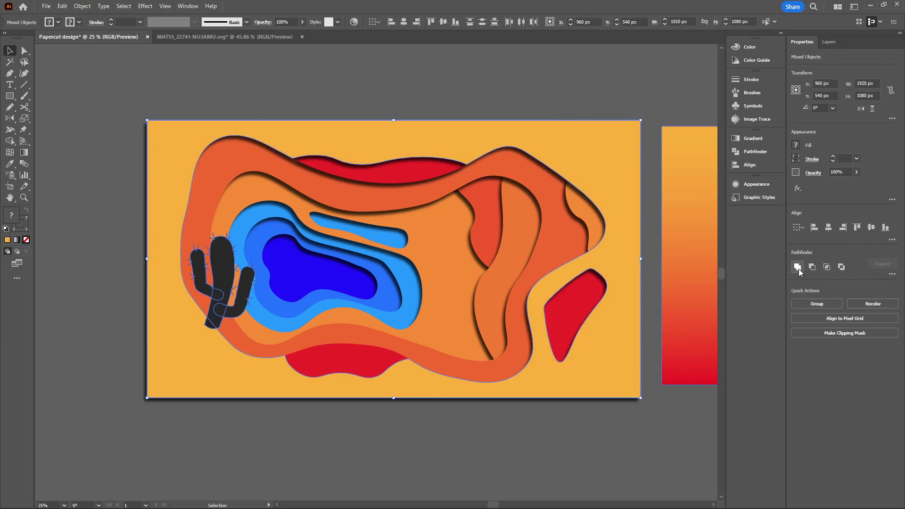
{"action": "left_click", "coordinate": [797, 268]}
{"action": "key", "text": "ctrl+z"}
- Isolate Layer 1 and try uniting the cactus with the yellow frame inside it, undoing the union
{"action": "double_click", "coordinate": [687, 258]}
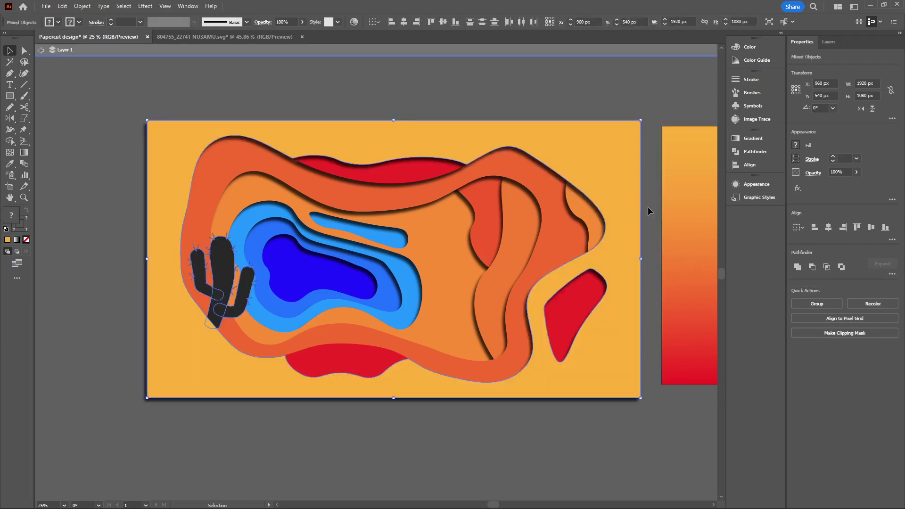
{"action": "left_click", "coordinate": [796, 267]}
{"action": "left_click", "coordinate": [448, 444]}
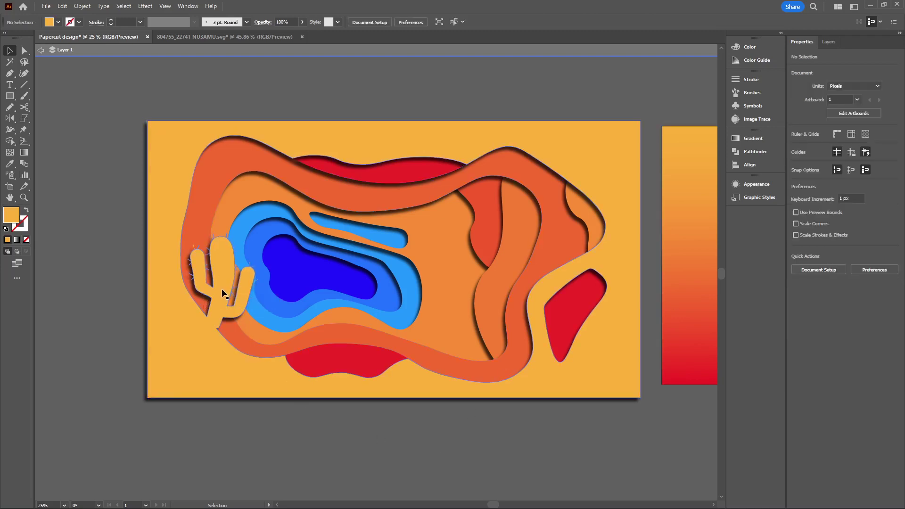
{"action": "key", "text": "ctrl+z"}
{"action": "left_click", "coordinate": [387, 69]}
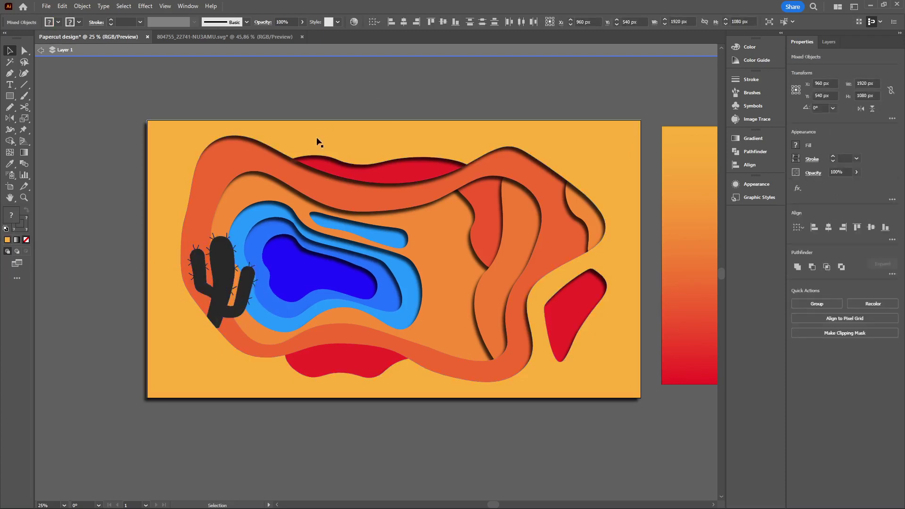
- Shift the cactus slightly left, unite it with the yellow frame layer in Layer 1, and leave everything deselected
{"action": "left_click", "coordinate": [220, 280]}
{"action": "left_click_drag", "start_coordinate": [220, 283], "coordinate": [220, 284]}
{"action": "left_click", "coordinate": [338, 133]}
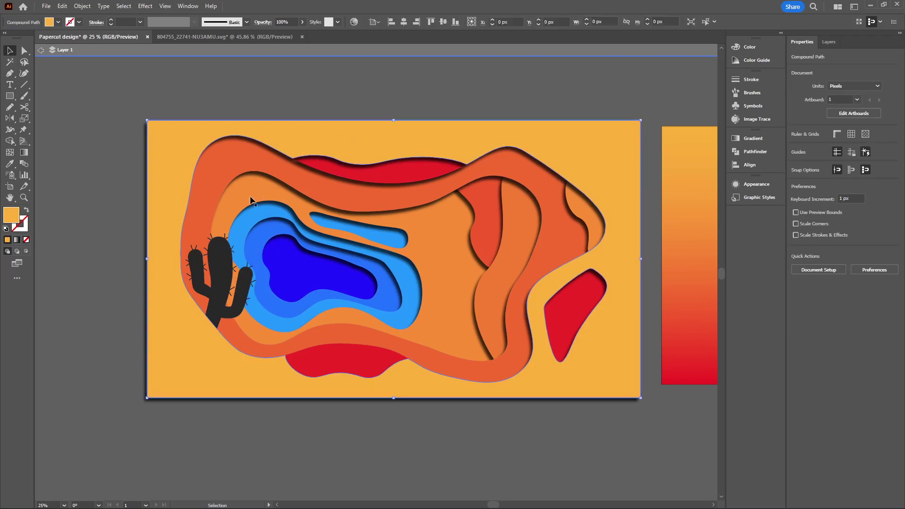
{"action": "left_click", "coordinate": [218, 271], "text": "shift"}
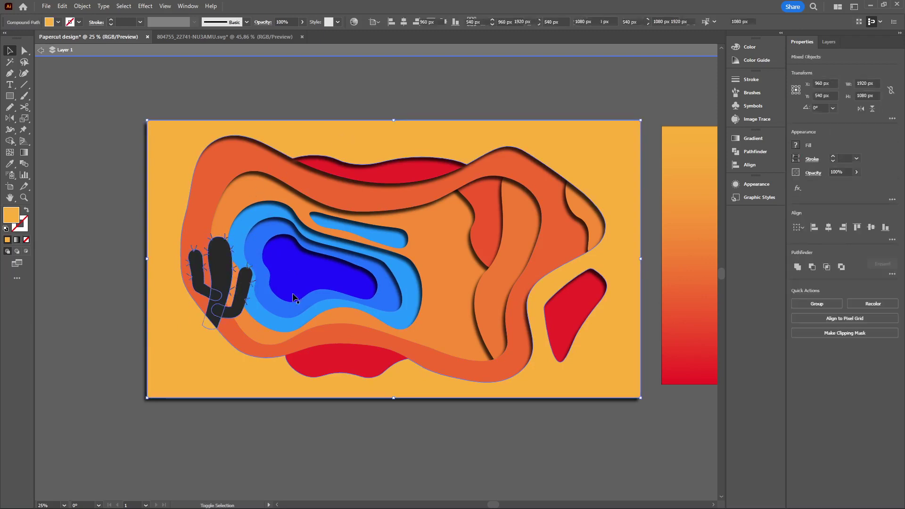
{"action": "left_click", "coordinate": [793, 271]}
{"action": "left_click", "coordinate": [652, 99]}
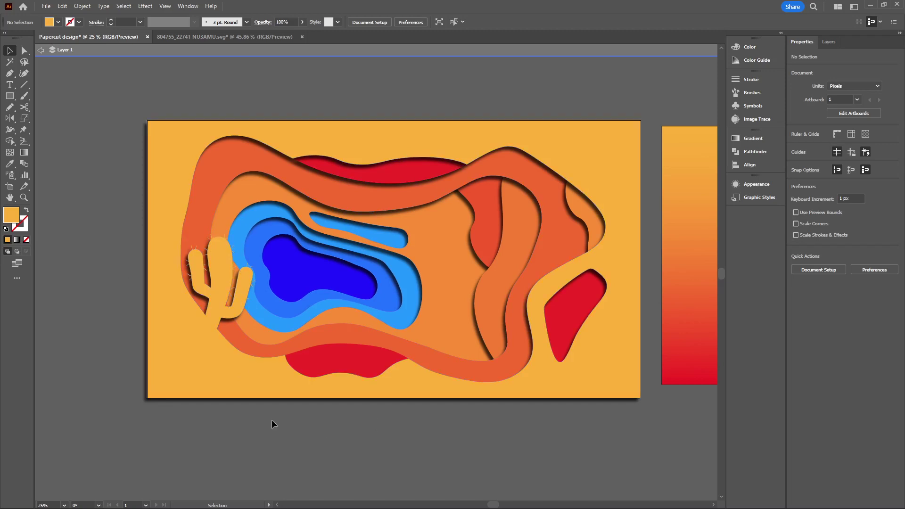
- Copy the top row's last spiny cactus from 804755_22741-NU3AMU.svg
{"action": "left_click", "coordinate": [254, 37]}
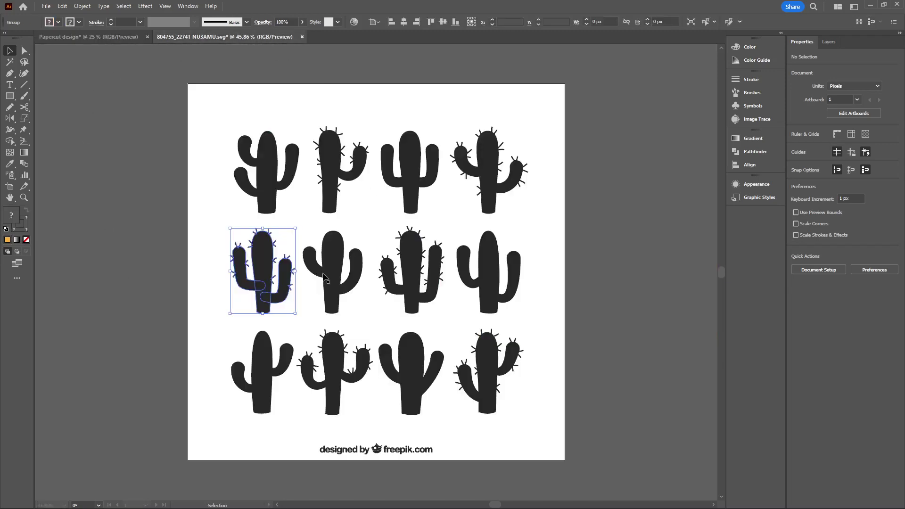
{"action": "left_click", "coordinate": [91, 226]}
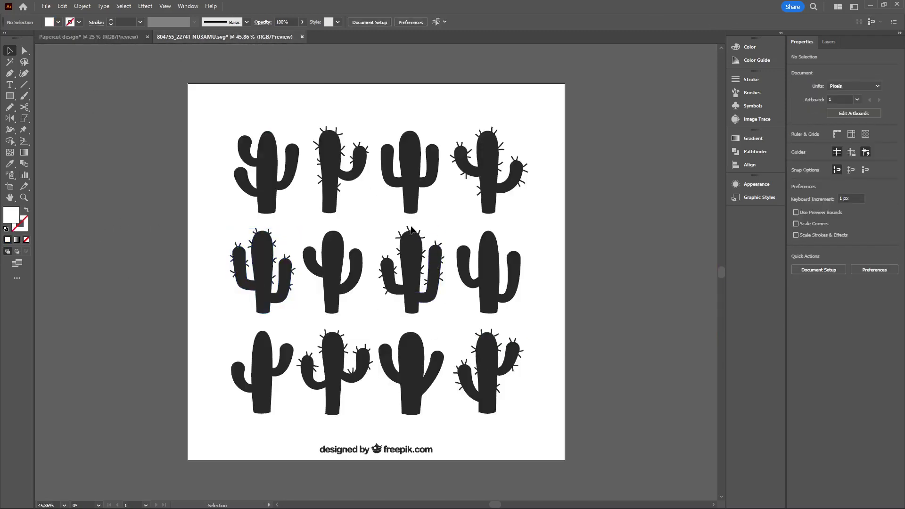
{"action": "left_click", "coordinate": [539, 219]}
{"action": "key", "text": "a"}
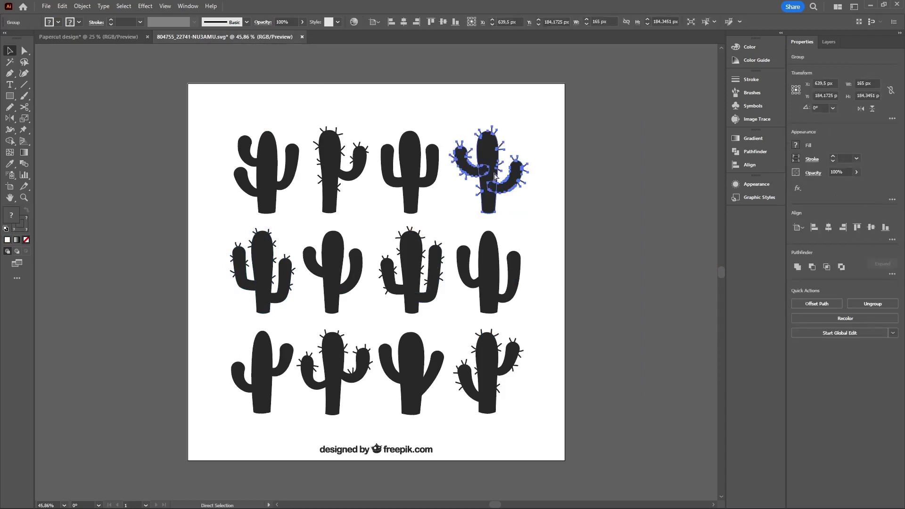
- Paste the cactus into the papercut design over the red corner shape and enlarge it to more than twice its pasted size
{"action": "left_click", "coordinate": [113, 37]}
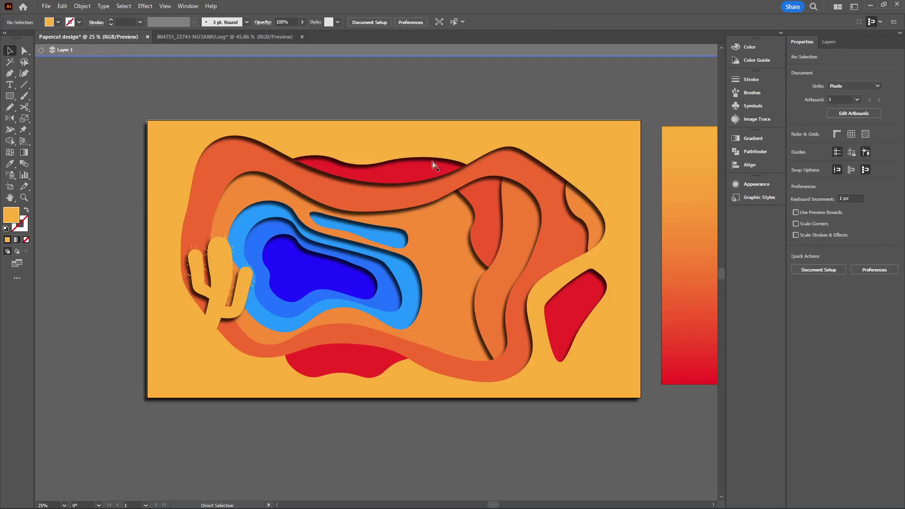
{"action": "key", "text": "ctrl+v"}
{"action": "key", "text": "v"}
{"action": "left_click_drag", "start_coordinate": [410, 281], "coordinate": [538, 349]}
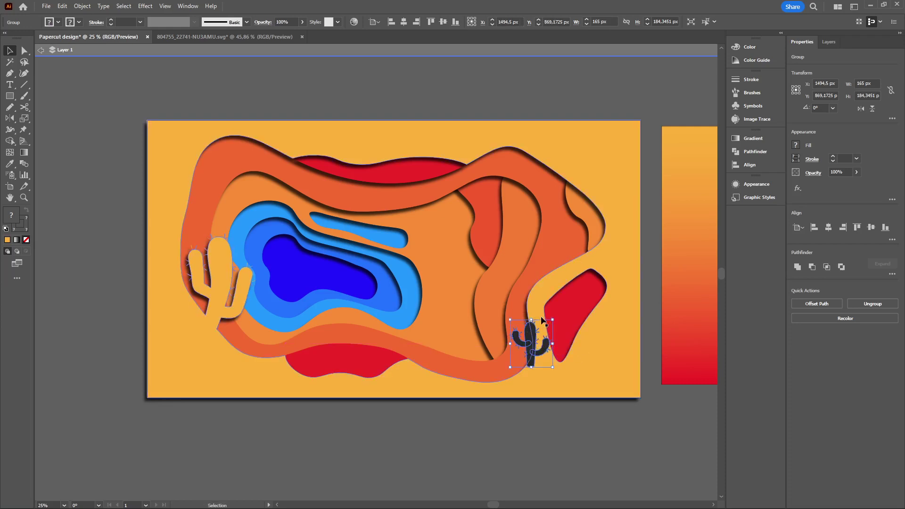
{"action": "left_click_drag", "start_coordinate": [552, 319], "coordinate": [608, 257]}
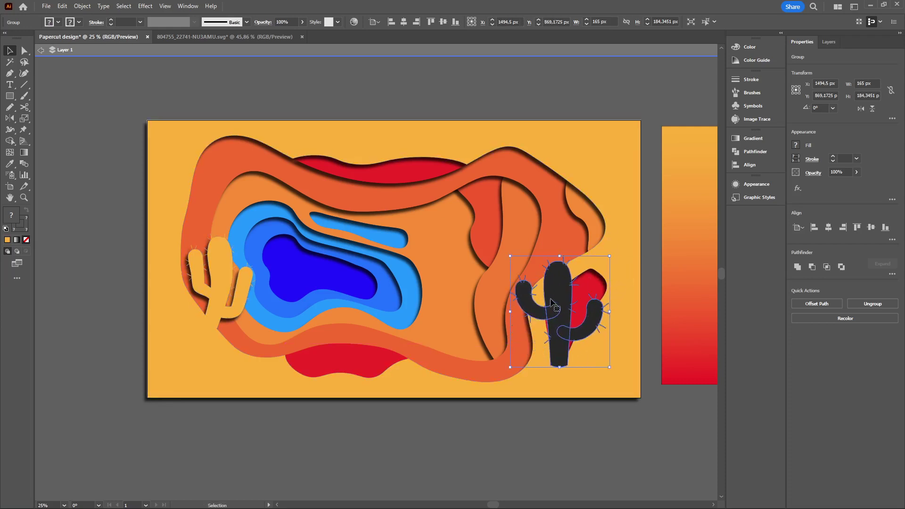
- Move the dark cactus off the red corner shape onto the orange layers and scale it to about 298 × 333 px
{"action": "left_click_drag", "start_coordinate": [579, 298], "coordinate": [561, 228]}
{"action": "left_click_drag", "start_coordinate": [589, 194], "coordinate": [565, 220]}
{"action": "left_click_drag", "start_coordinate": [526, 281], "coordinate": [534, 285]}
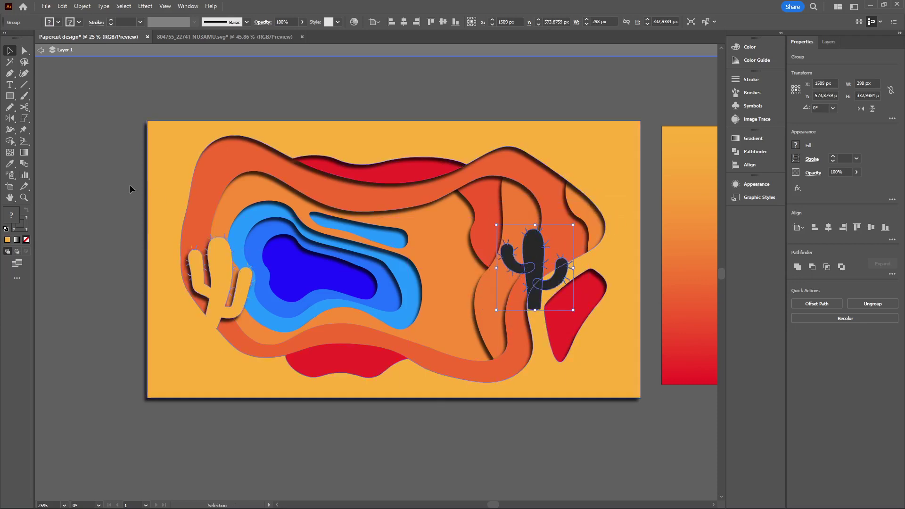
- Add a Puppet Warp pin at the cactus's mid-trunk and warp it so the trunk leans left above the frame edge, leaving everything deselected
{"action": "left_click", "coordinate": [24, 130]}
{"action": "left_click", "coordinate": [532, 237]}
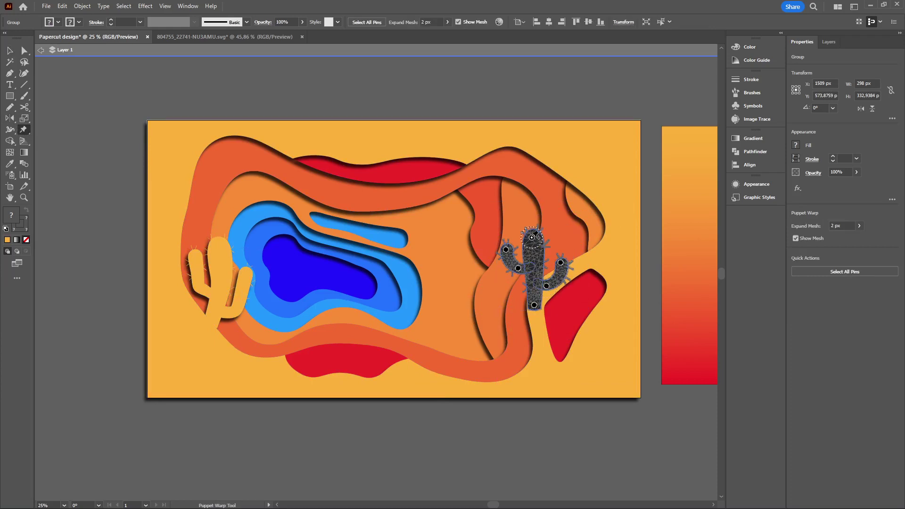
{"action": "left_click", "coordinate": [530, 270]}
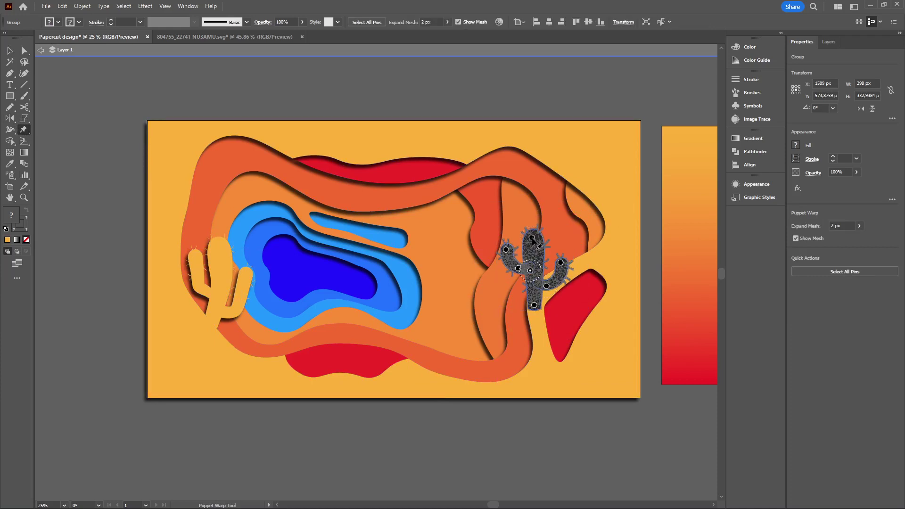
{"action": "left_click_drag", "start_coordinate": [530, 271], "coordinate": [538, 249]}
{"action": "key", "text": "ctrl+z"}
{"action": "key", "text": "v"}
{"action": "left_click", "coordinate": [585, 185]}
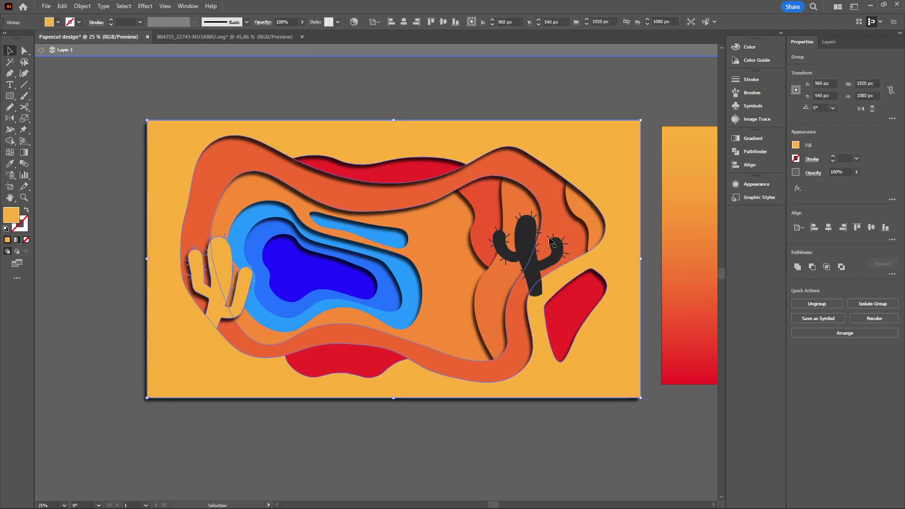
{"action": "left_click", "coordinate": [646, 85]}
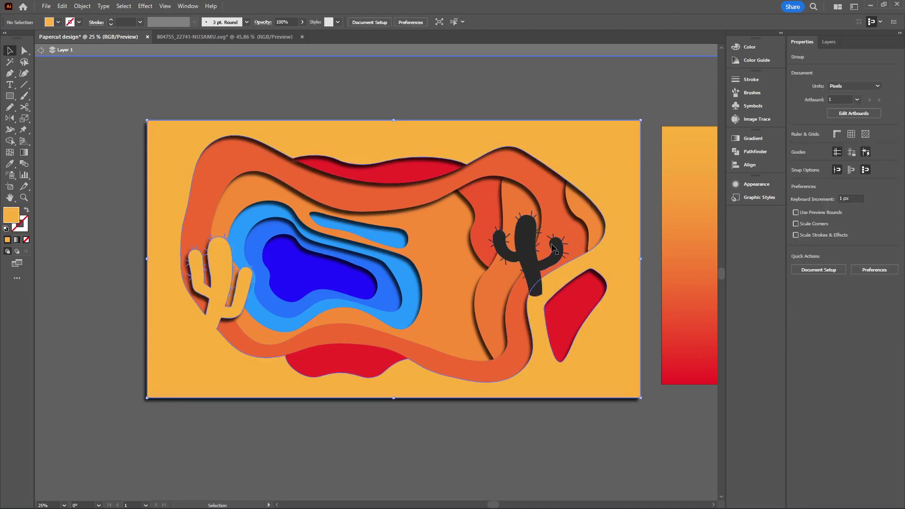
- Try uniting the dark cactus with the yellow frame, undoing each union
{"action": "left_click", "coordinate": [600, 166]}
{"action": "left_click", "coordinate": [528, 245], "text": "shift"}
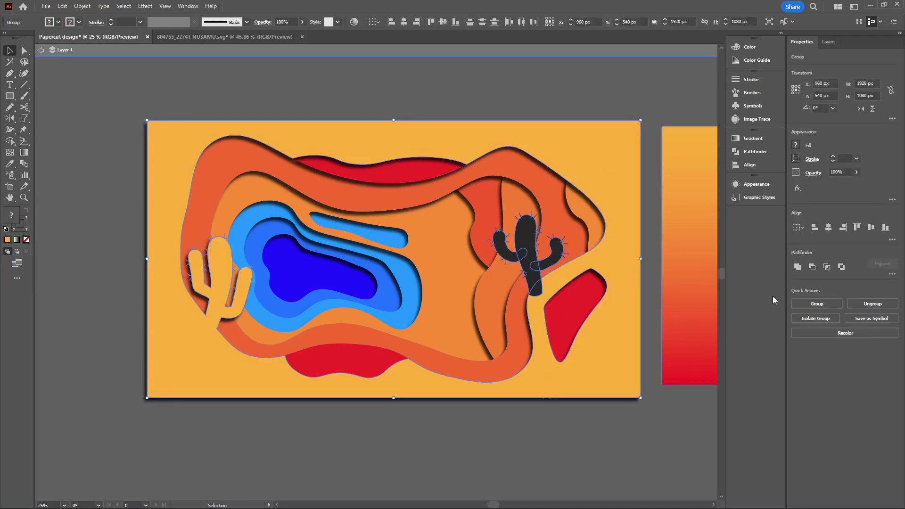
{"action": "left_click", "coordinate": [801, 266]}
{"action": "key", "text": "ctrl+z"}
{"action": "key", "text": "ctrl+shift+a"}
{"action": "left_click", "coordinate": [607, 182]}
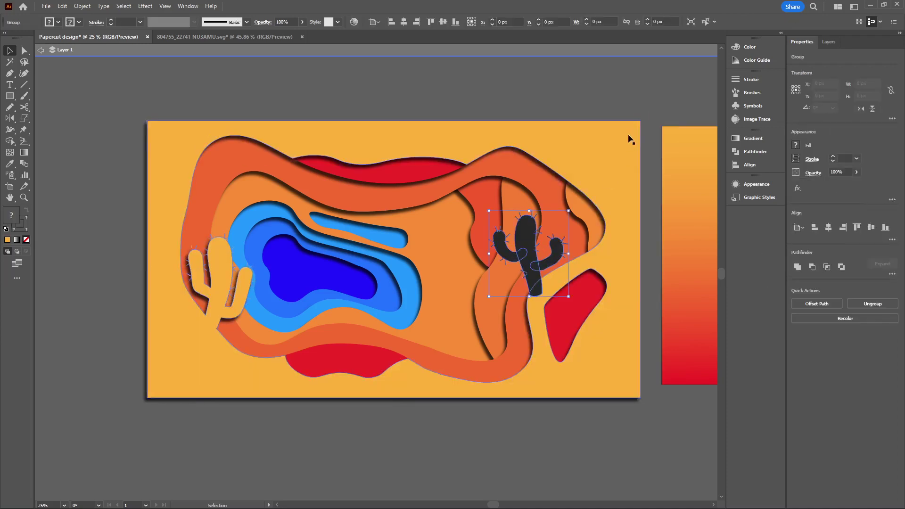
{"action": "left_click", "coordinate": [797, 267]}
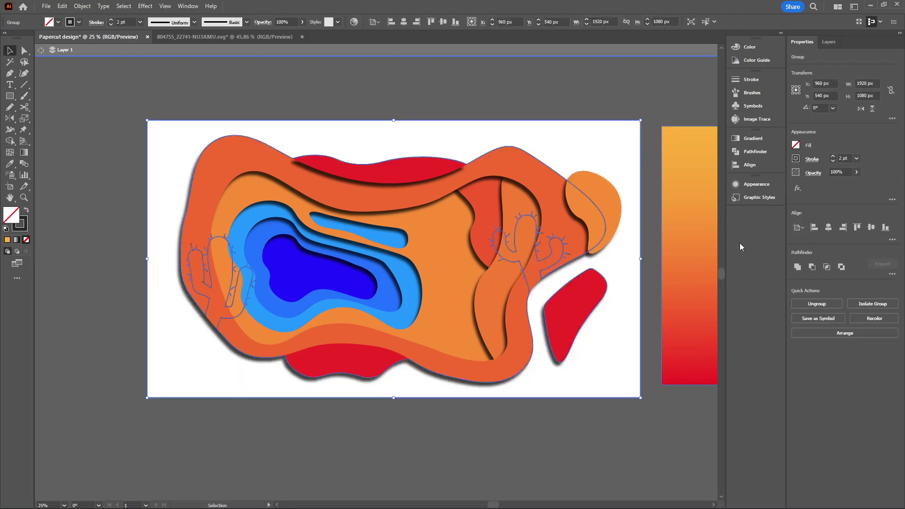
{"action": "key", "text": "ctrl+z"}
{"action": "key", "text": "ctrl+shift+a"}
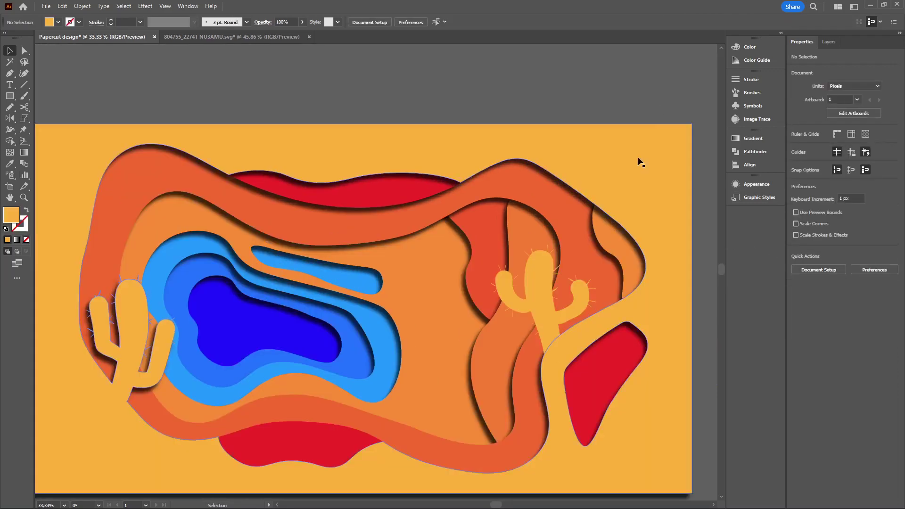
- Unite the yellow-filled cactus near the red corner shape with the yellow frame layer and deselect the result
{"action": "left_click", "coordinate": [534, 274]}
{"action": "left_click", "coordinate": [664, 180]}
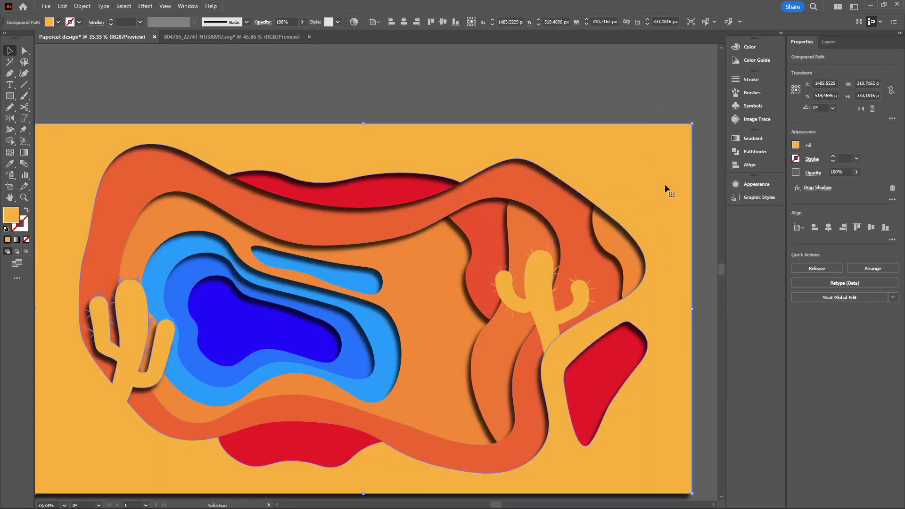
{"action": "left_click", "coordinate": [578, 302]}
{"action": "key", "text": "ctrl+a"}
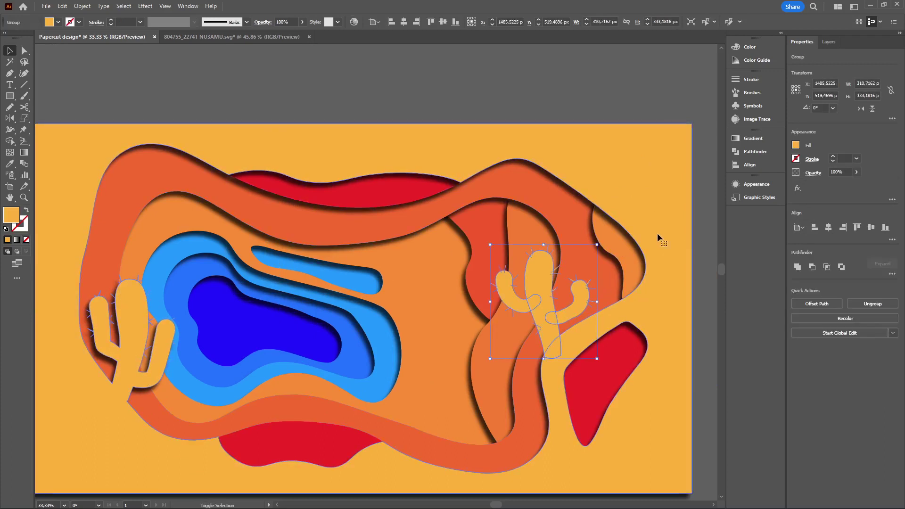
{"action": "key", "text": "ctrl+g"}
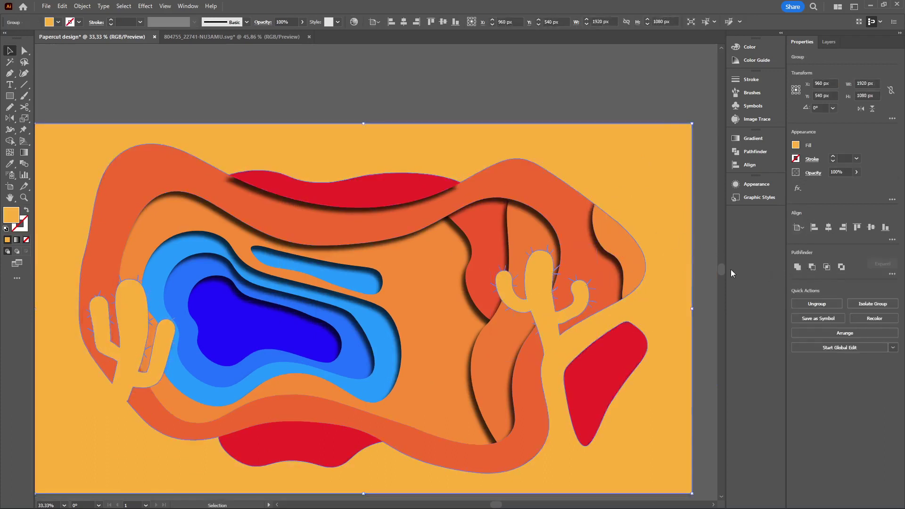
{"action": "left_click", "coordinate": [703, 268]}
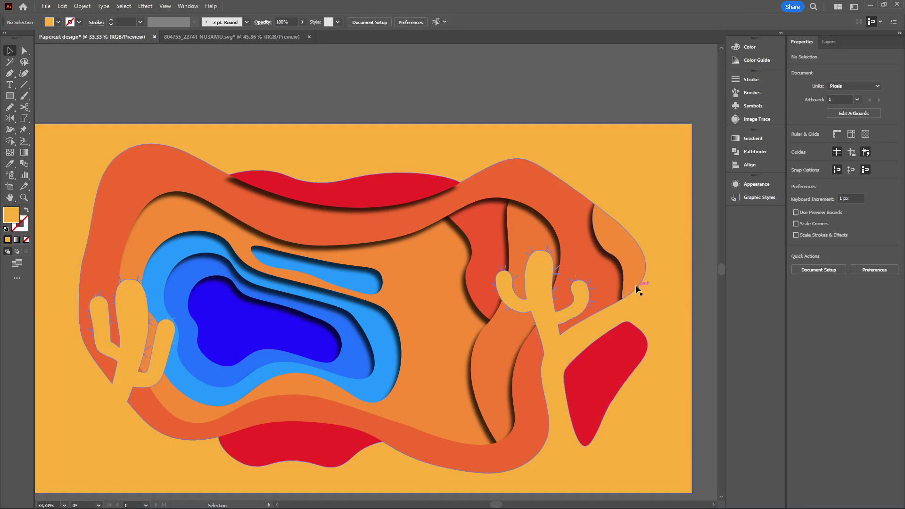
- Apply a Drop Shadow effect to the merged yellow frame and cacti, leaving nothing selected
{"action": "left_click", "coordinate": [661, 303]}
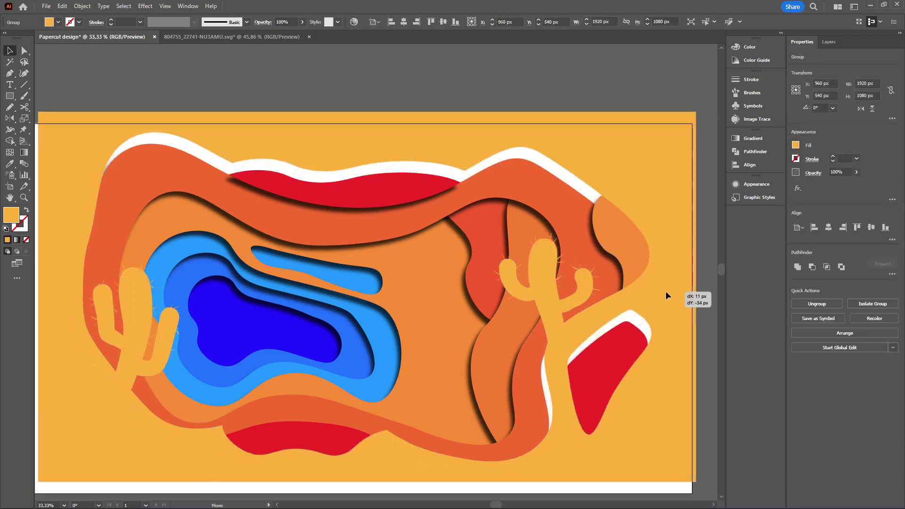
{"action": "left_click", "coordinate": [803, 189]}
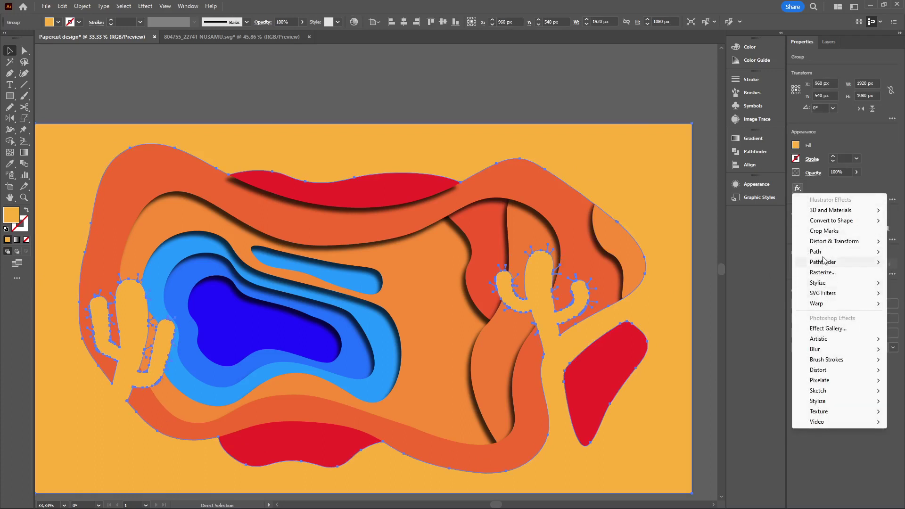
{"action": "mouse_move", "coordinate": [820, 282]}
{"action": "left_click", "coordinate": [762, 284]}
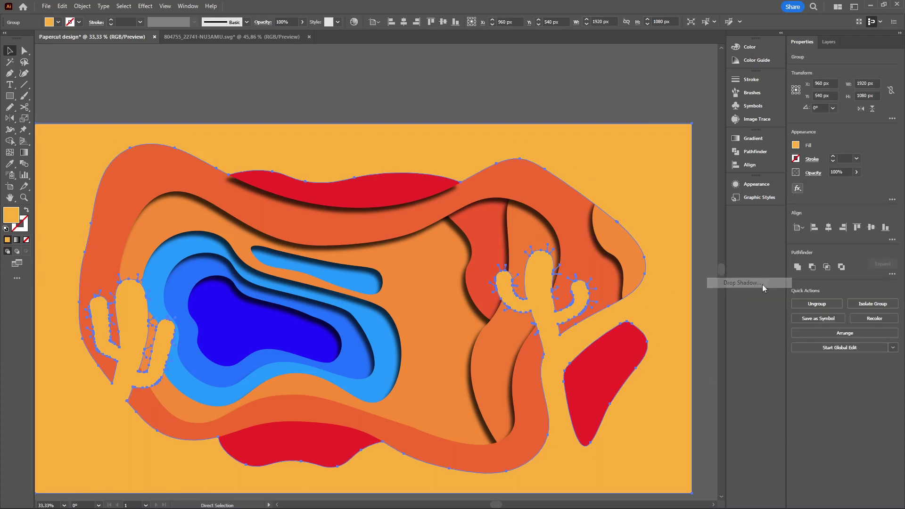
{"action": "left_click", "coordinate": [593, 189]}
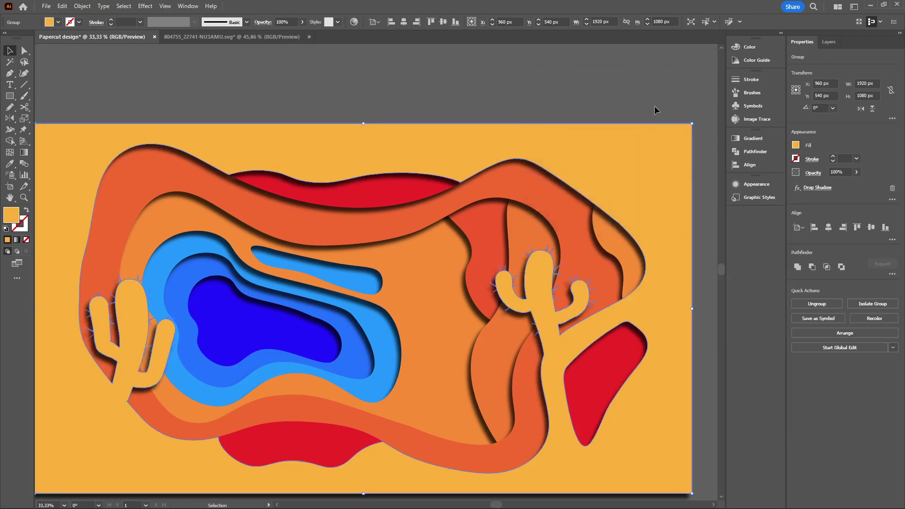
{"action": "left_click", "coordinate": [655, 102]}
- Delete the yellow-to-red gradient reference image beside the artboard
{"action": "scroll", "coordinate": [692, 185], "scroll_direction": "down", "scroll_amount": 3}
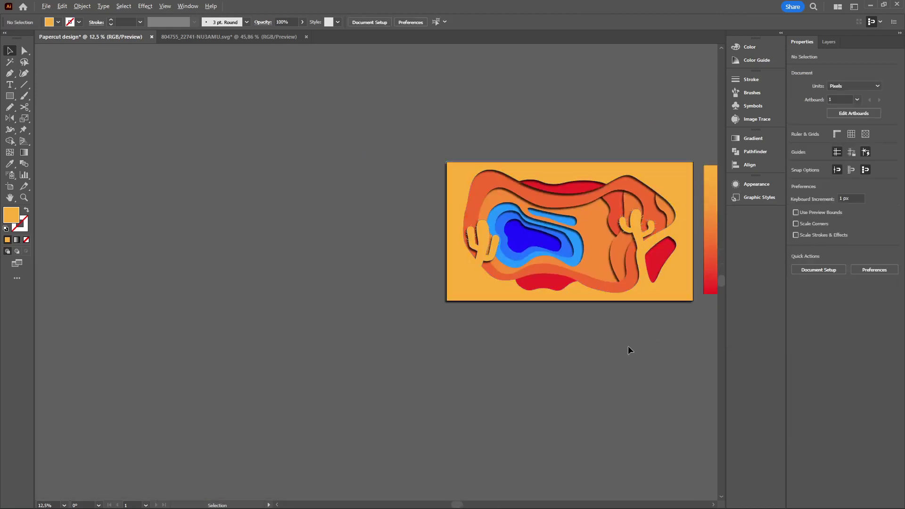
{"action": "scroll", "coordinate": [599, 325], "scroll_direction": "up", "scroll_amount": 1}
{"action": "scroll", "coordinate": [621, 356], "scroll_direction": "up", "scroll_amount": 1}
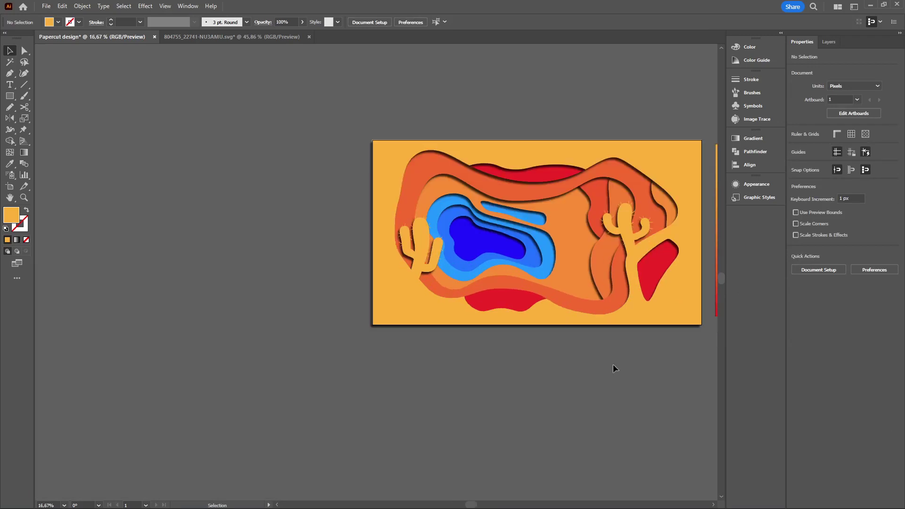
{"action": "left_click_drag", "start_coordinate": [613, 351], "coordinate": [560, 391]}
{"action": "left_click", "coordinate": [694, 300]}
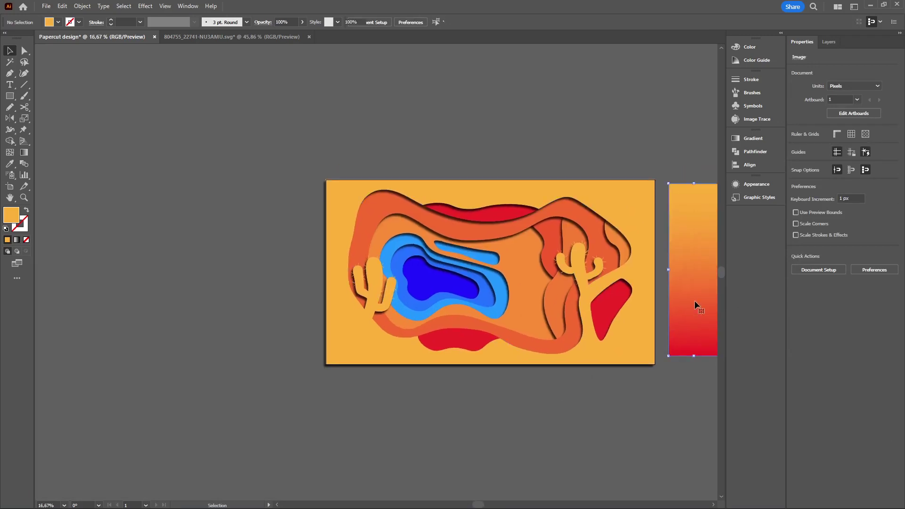
{"action": "left_click_drag", "start_coordinate": [685, 294], "coordinate": [661, 318]}
{"action": "scroll", "coordinate": [580, 317], "scroll_direction": "down", "scroll_amount": 1}
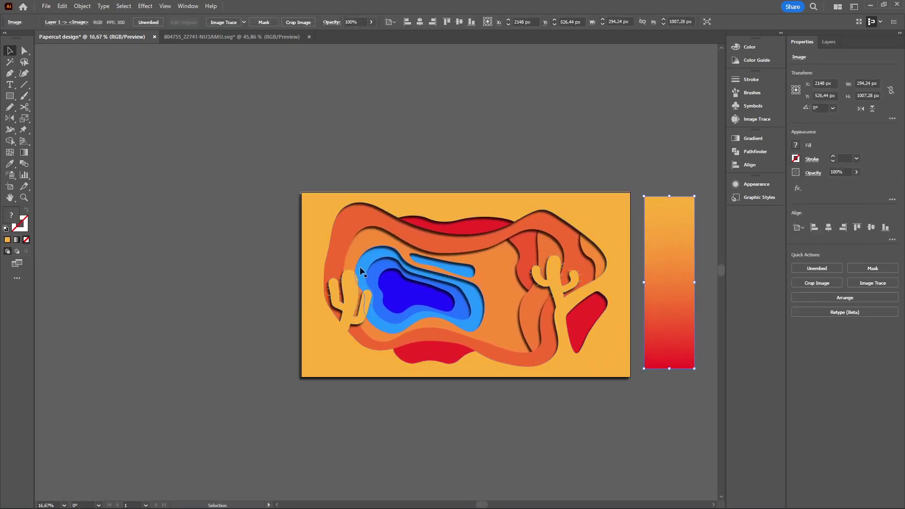
{"action": "key", "text": "Delete"}
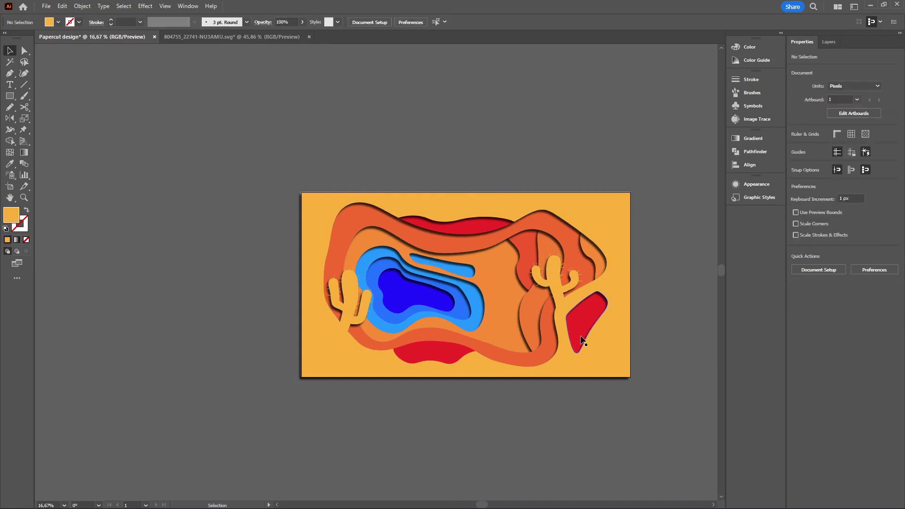
- Close the 804755_22741-NU3AMU.svg document, saving its changes
{"action": "key", "text": "super"}
{"action": "left_click", "coordinate": [305, 34]}
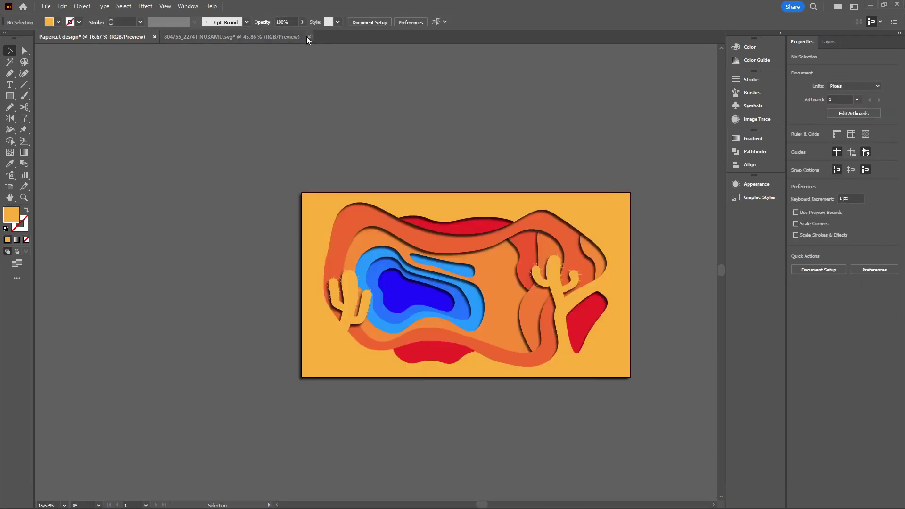
{"action": "left_click", "coordinate": [308, 37]}
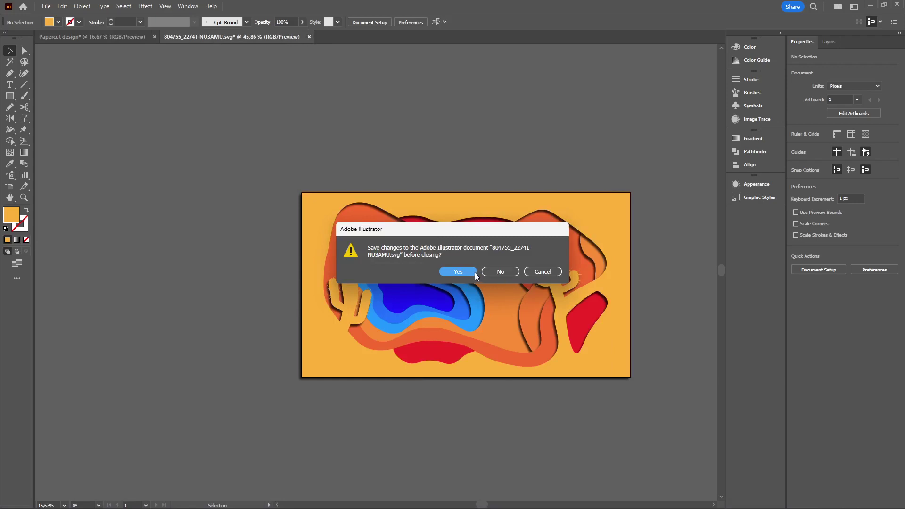
{"action": "left_click", "coordinate": [459, 271]}
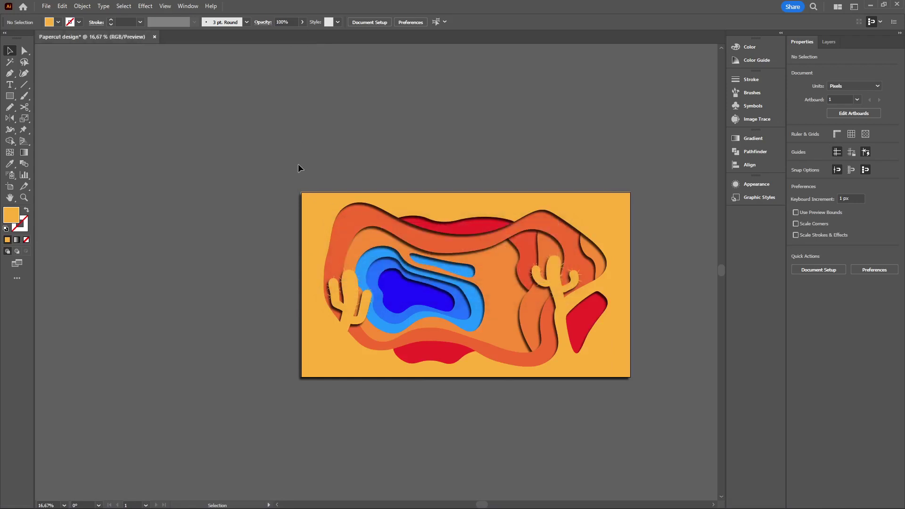
- Switch to File Explorer and open the Ilus folder inside Downloads
{"action": "left_click", "coordinate": [448, 502]}
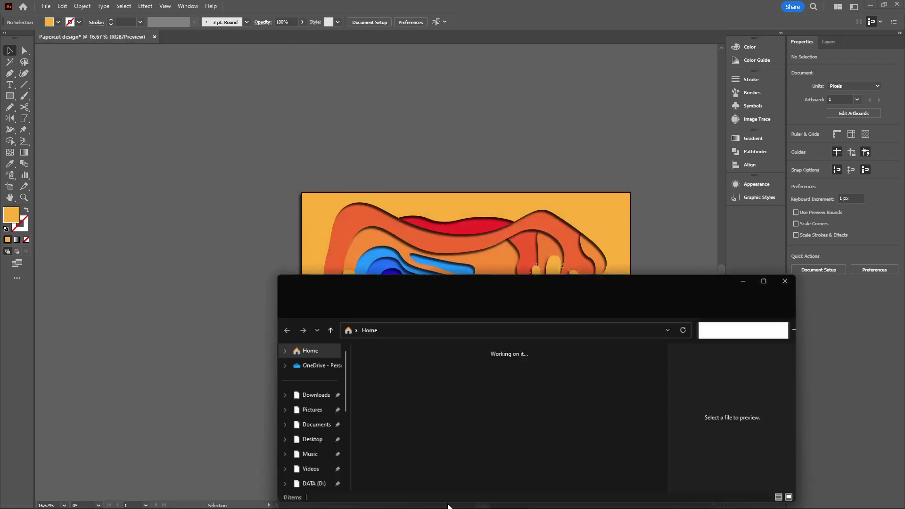
{"action": "left_click", "coordinate": [317, 397]}
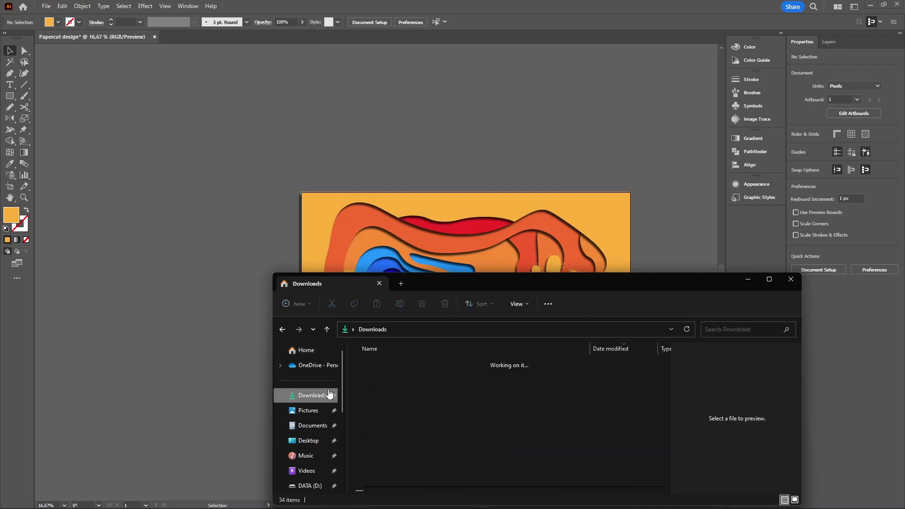
{"action": "left_click", "coordinate": [385, 372]}
{"action": "double_click", "coordinate": [386, 372]}
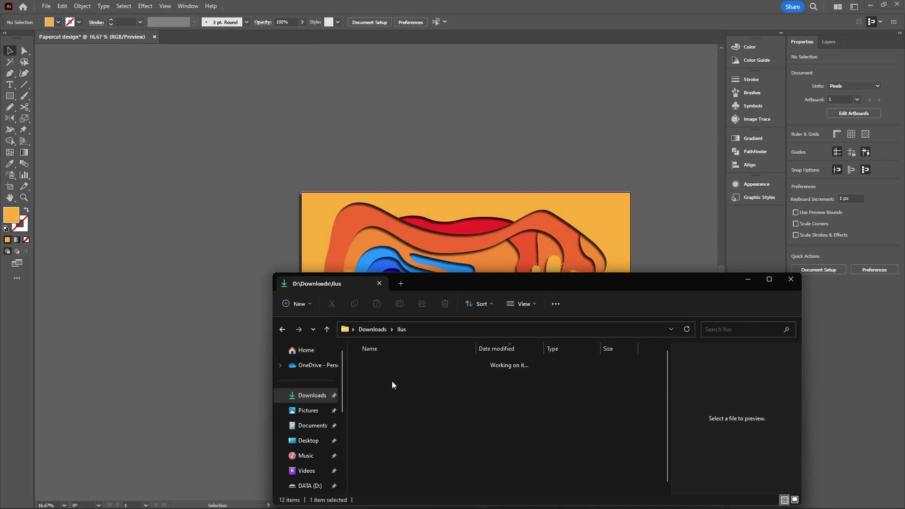
- Preview the tree and bush image files and place 7424.jpg from the Ilus folder into the papercut design
{"action": "left_click", "coordinate": [423, 408]}
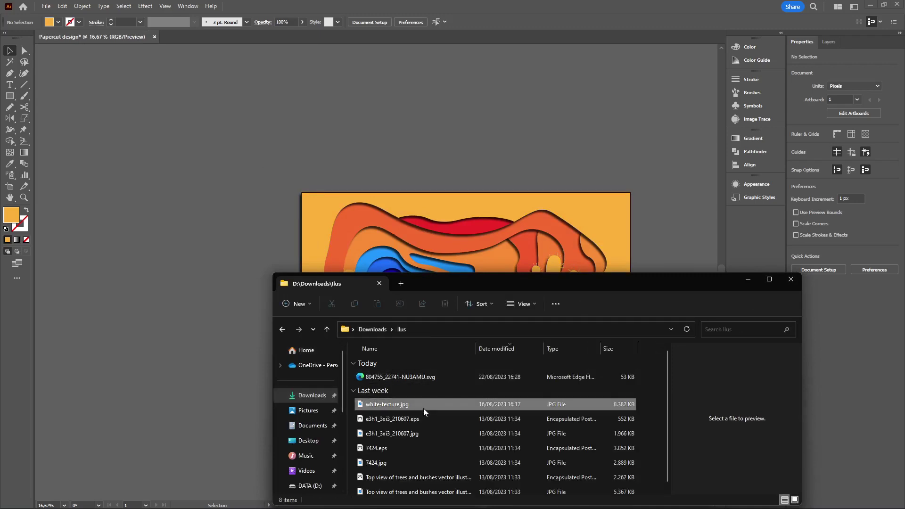
{"action": "left_click", "coordinate": [399, 436]}
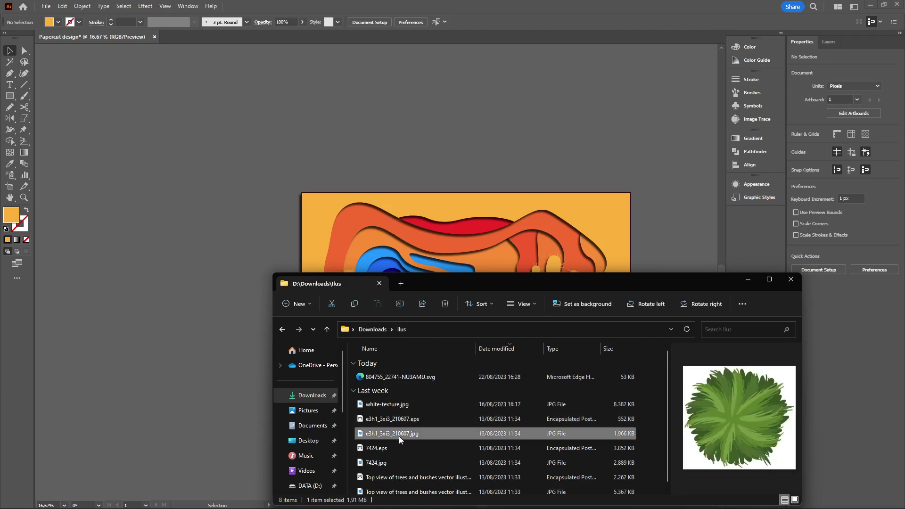
{"action": "scroll", "coordinate": [392, 457], "scroll_direction": "down", "scroll_amount": 1}
{"action": "left_click", "coordinate": [391, 471]}
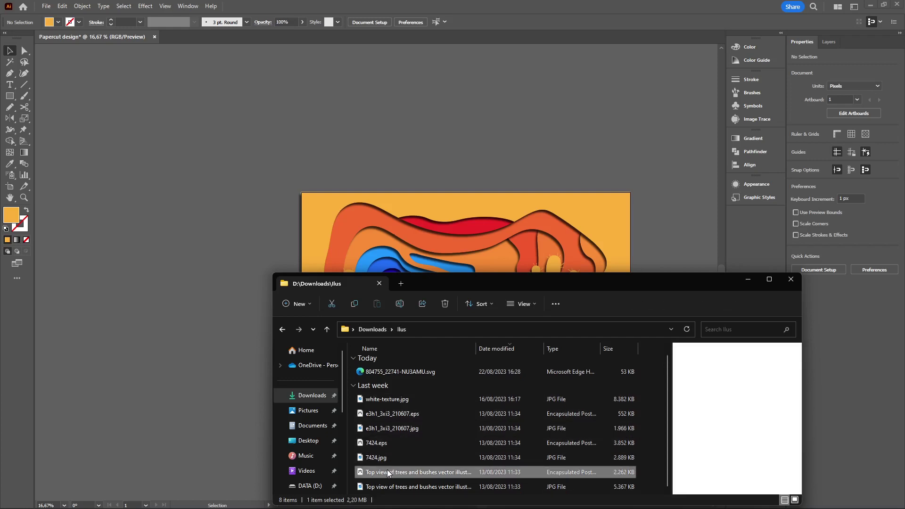
{"action": "left_click", "coordinate": [382, 482]}
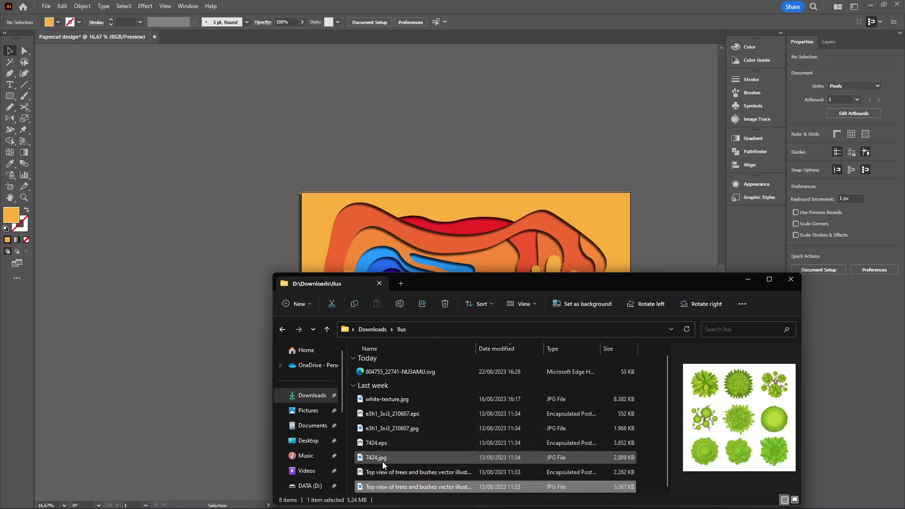
{"action": "left_click", "coordinate": [382, 461]}
{"action": "left_click_drag", "start_coordinate": [382, 462], "coordinate": [400, 303]}
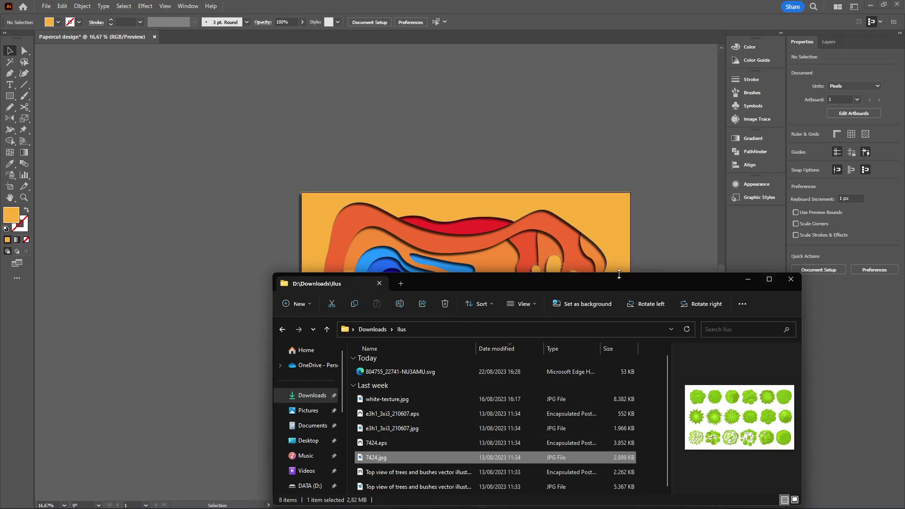
{"action": "left_click_drag", "start_coordinate": [623, 277], "coordinate": [790, 70]}
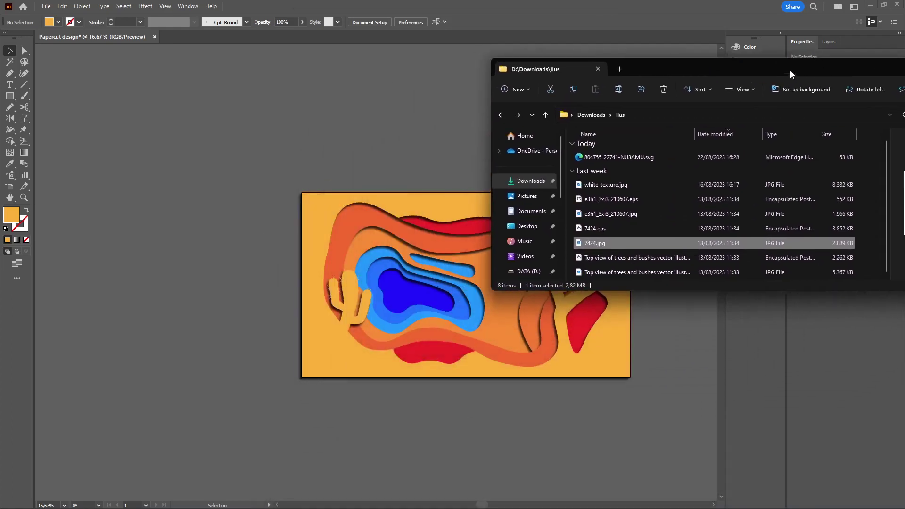
{"action": "left_click_drag", "start_coordinate": [591, 243], "coordinate": [176, 233]}
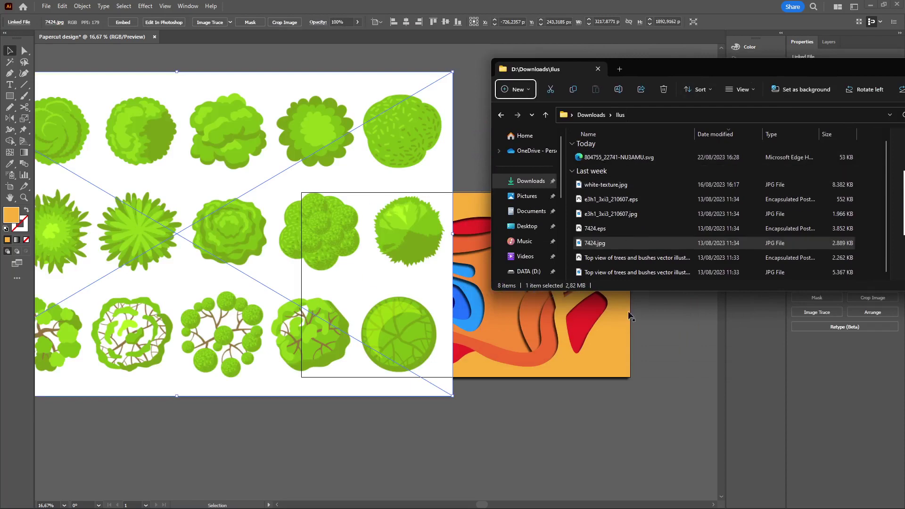
- Close the File Explorer window and move the placed 7424.jpg image clear of the artboard, to its left
{"action": "left_click_drag", "start_coordinate": [666, 72], "coordinate": [425, 111]}
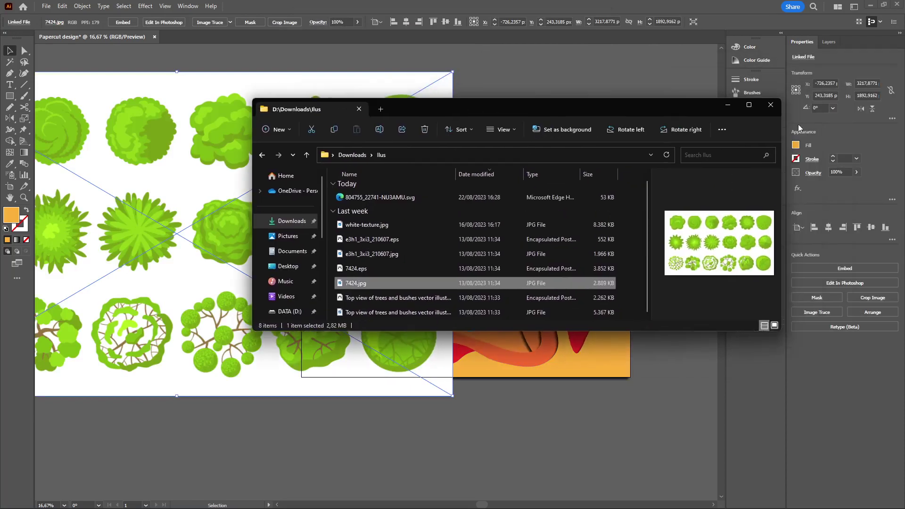
{"action": "left_click", "coordinate": [770, 104]}
{"action": "key", "text": "ctrl+minus"}
{"action": "left_click_drag", "start_coordinate": [467, 243], "coordinate": [344, 241]}
{"action": "left_click", "coordinate": [626, 151]}
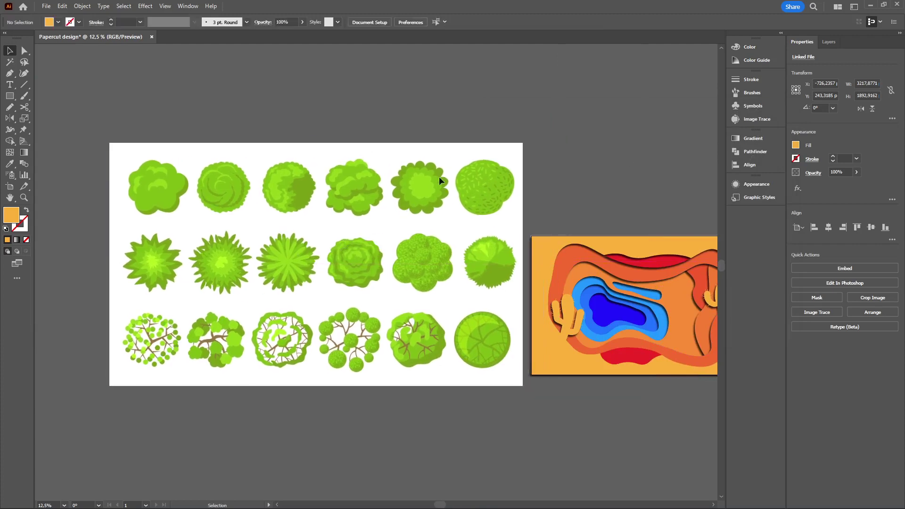
{"action": "left_click", "coordinate": [578, 174]}
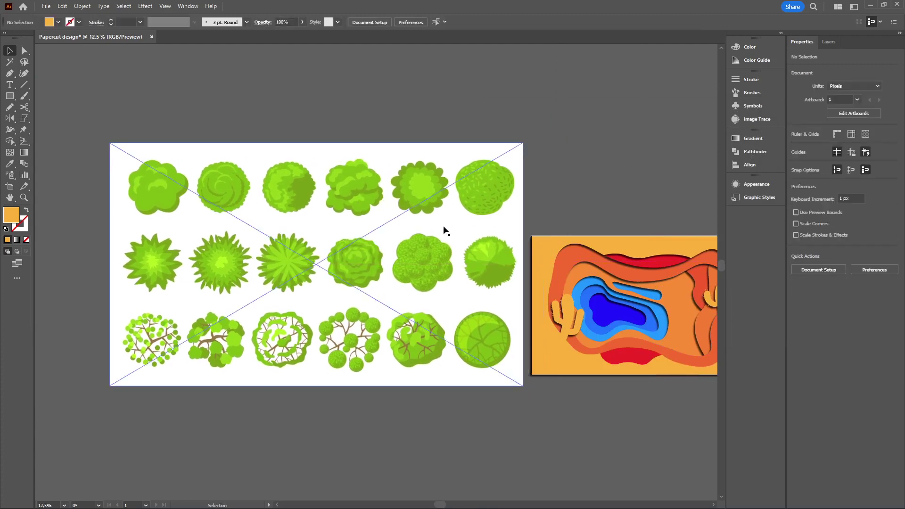
- Trace and expand the 7424.jpg tree and bush image into vector shapes, suppressing further large-image tracing warnings
{"action": "left_click", "coordinate": [389, 253]}
{"action": "left_click", "coordinate": [85, 9]}
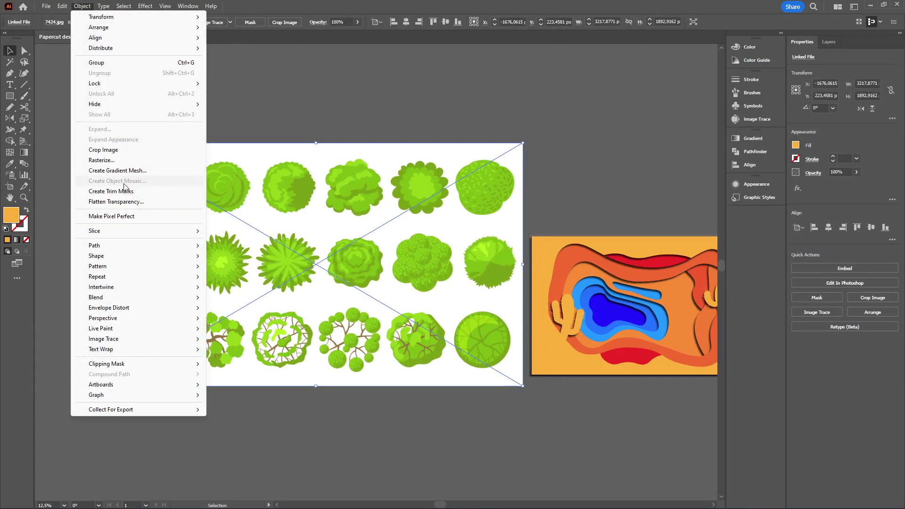
{"action": "mouse_move", "coordinate": [123, 338]}
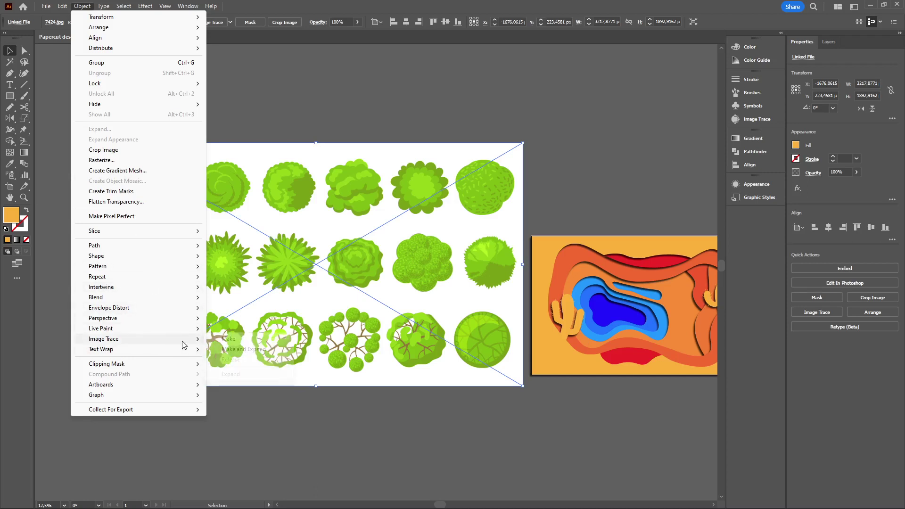
{"action": "left_click", "coordinate": [237, 349]}
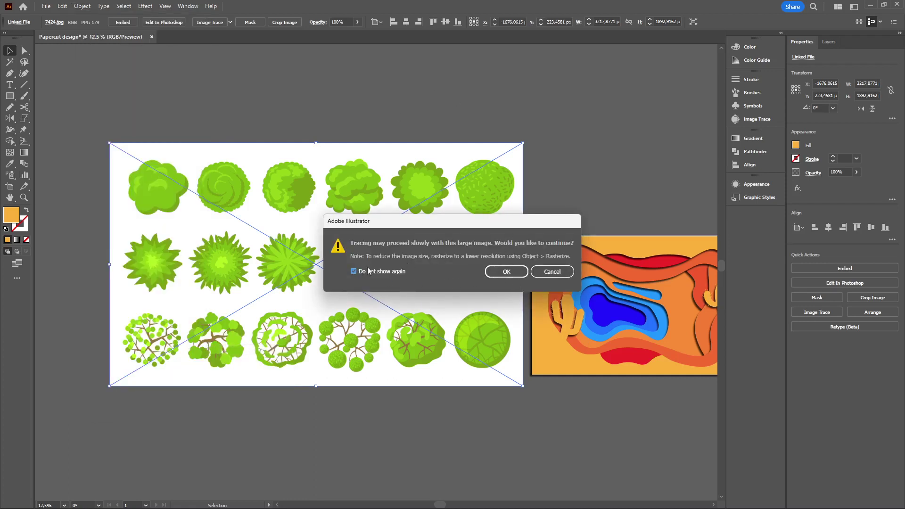
{"action": "left_click", "coordinate": [517, 272]}
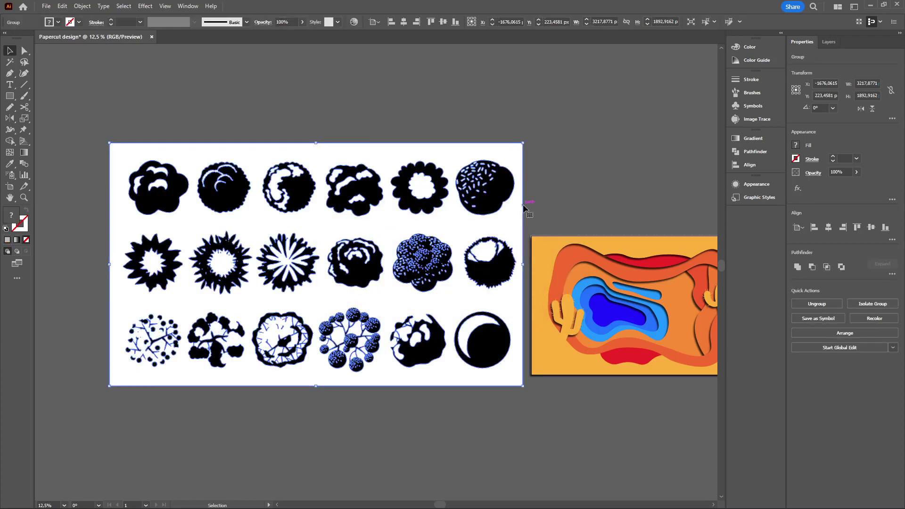
{"action": "left_click", "coordinate": [545, 173]}
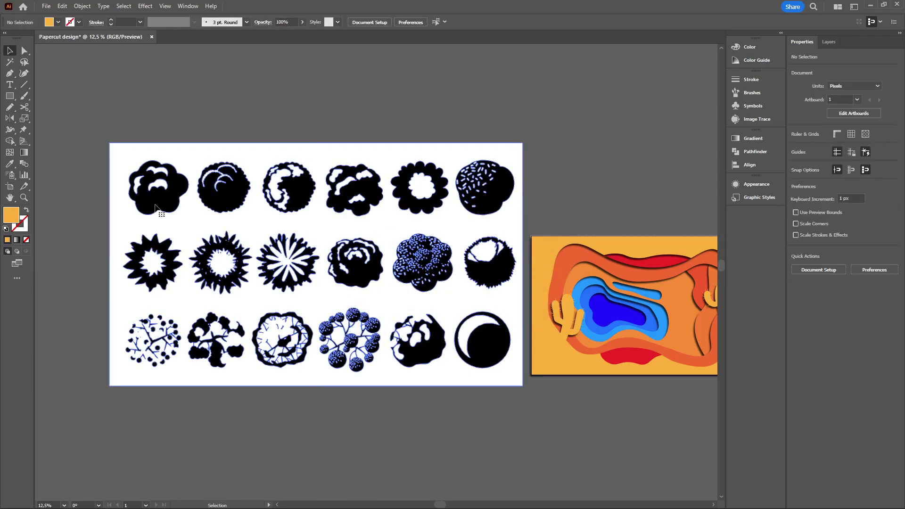
- Shift the traced artwork slightly away from the artboard, ungroup it and delete its white background shape
{"action": "left_click_drag", "start_coordinate": [156, 208], "coordinate": [229, 199]}
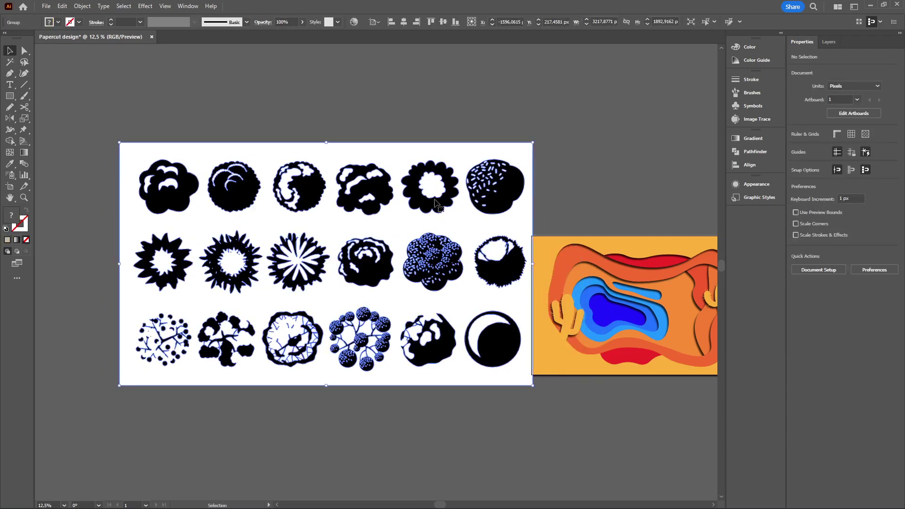
{"action": "left_click_drag", "start_coordinate": [467, 150], "coordinate": [443, 150]}
{"action": "key", "text": "ctrl"}
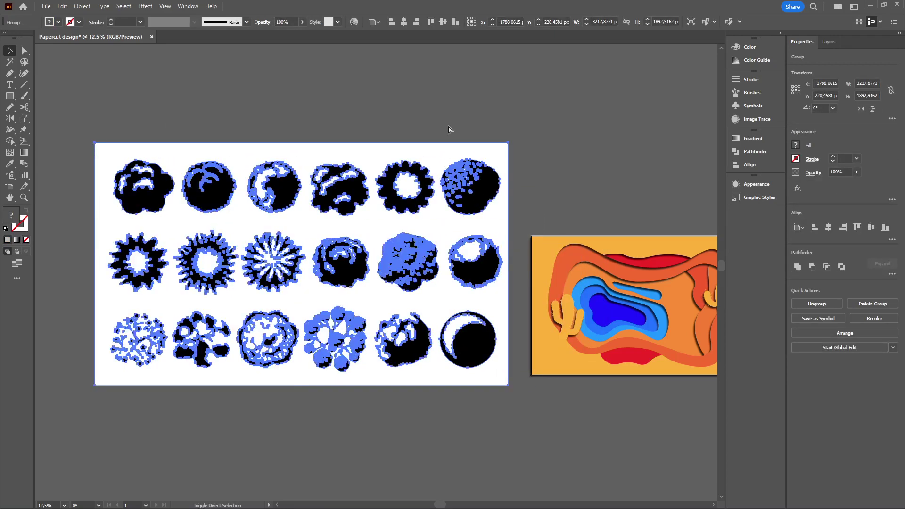
{"action": "left_click", "coordinate": [387, 63]}
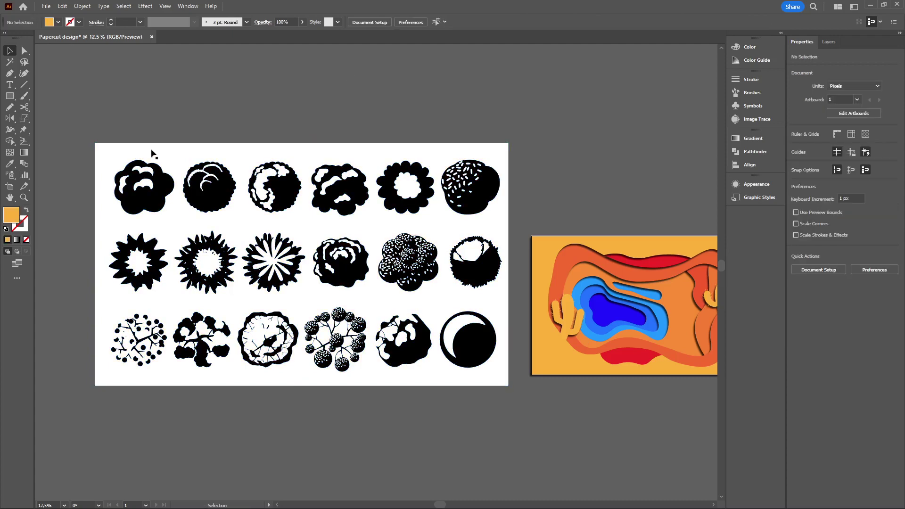
{"action": "left_click", "coordinate": [185, 155]}
{"action": "key", "text": "Delete"}
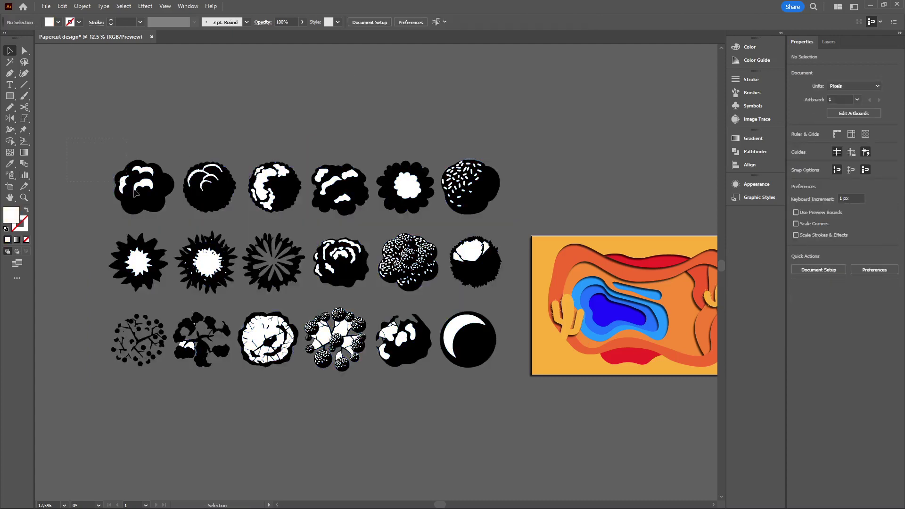
- Move the first bush of the top row, with its white highlights, onto the artboard's upper-left area
{"action": "left_click", "coordinate": [162, 205]}
{"action": "left_click_drag", "start_coordinate": [163, 205], "coordinate": [604, 234]}
{"action": "scroll", "coordinate": [644, 194], "scroll_direction": "up", "scroll_amount": 5}
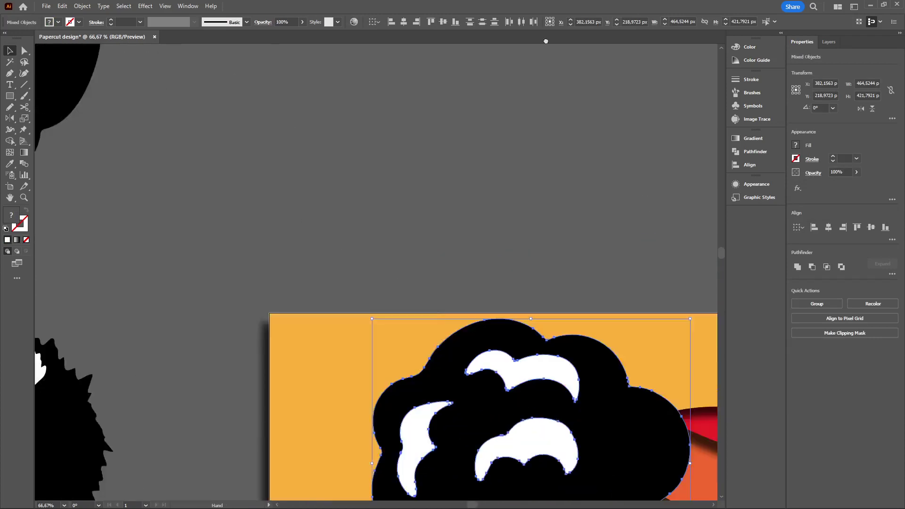
{"action": "scroll", "coordinate": [562, 199], "scroll_direction": "right", "scroll_amount": 2}
{"action": "key", "text": "ctrl+8"}
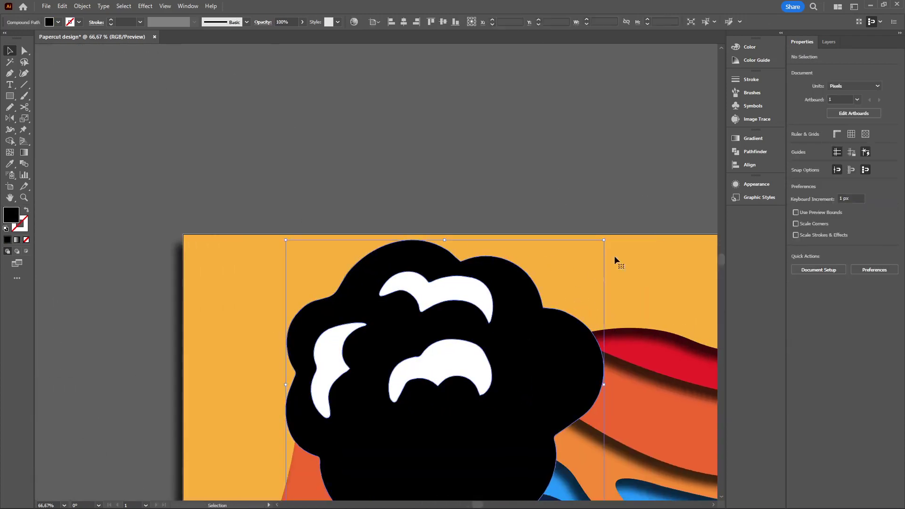
- Fill the bush's black body with RGB Green and darken it by lowering the green value to about 201
{"action": "left_click", "coordinate": [795, 145]}
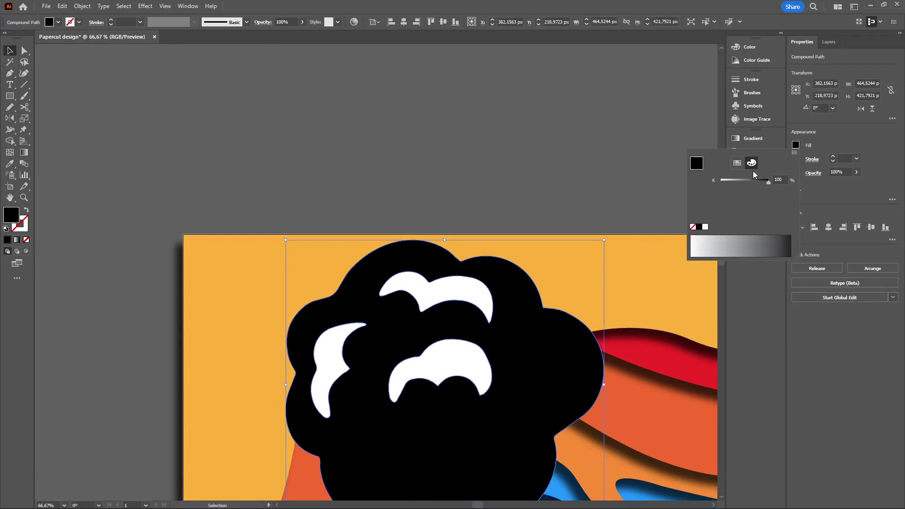
{"action": "left_click", "coordinate": [736, 163]}
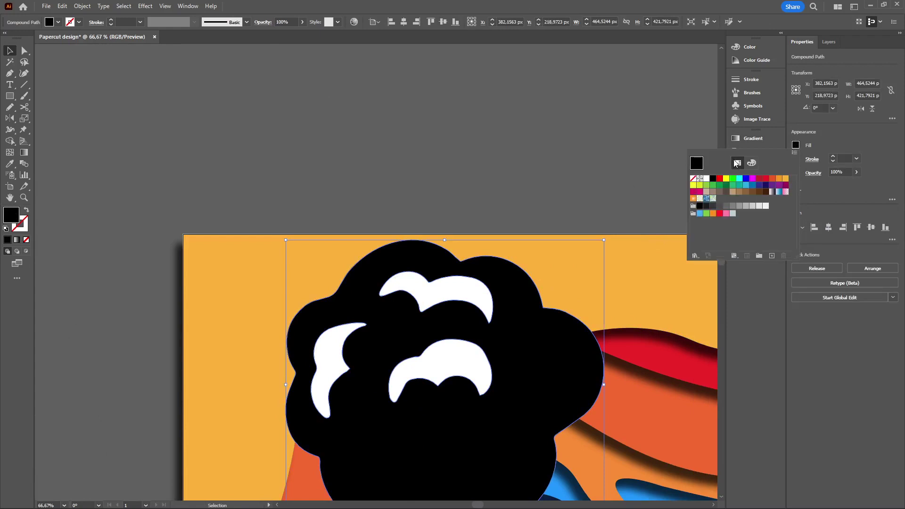
{"action": "left_click", "coordinate": [705, 185]}
{"action": "left_click", "coordinate": [712, 185]}
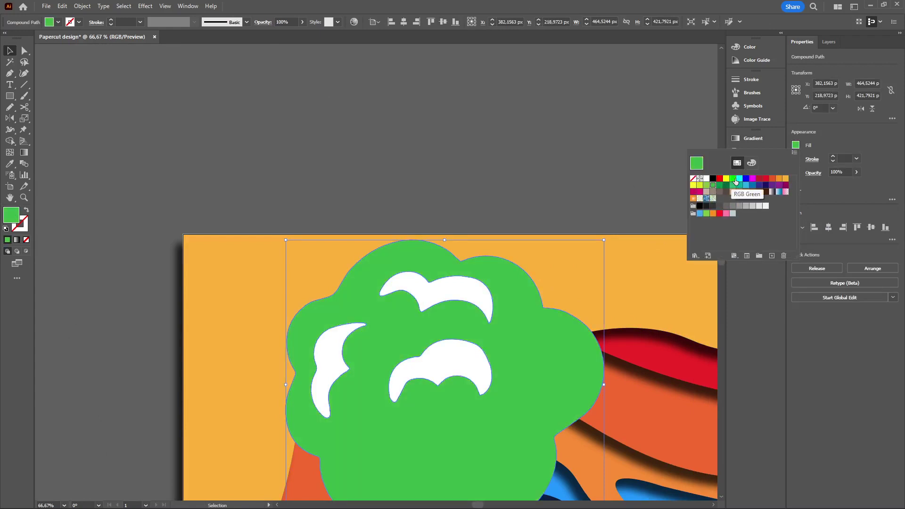
{"action": "left_click", "coordinate": [734, 180]}
{"action": "left_click", "coordinate": [751, 163]}
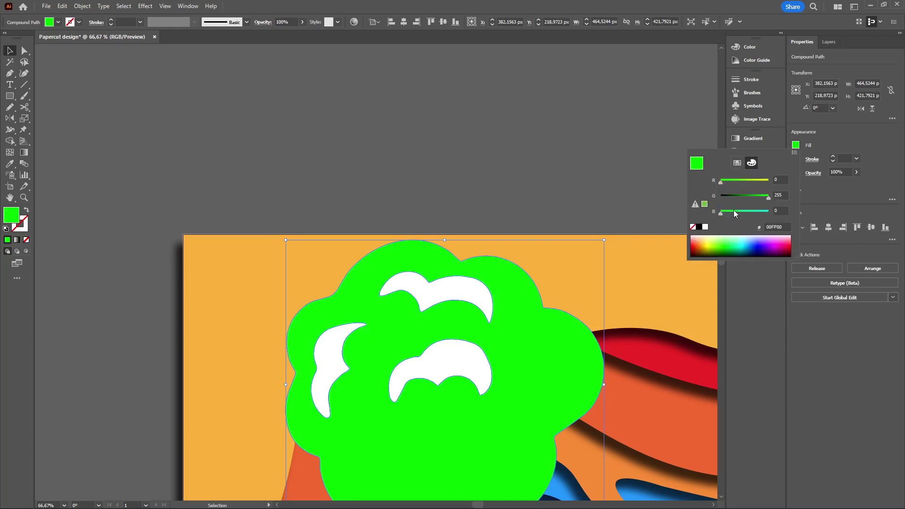
{"action": "left_click", "coordinate": [756, 195]}
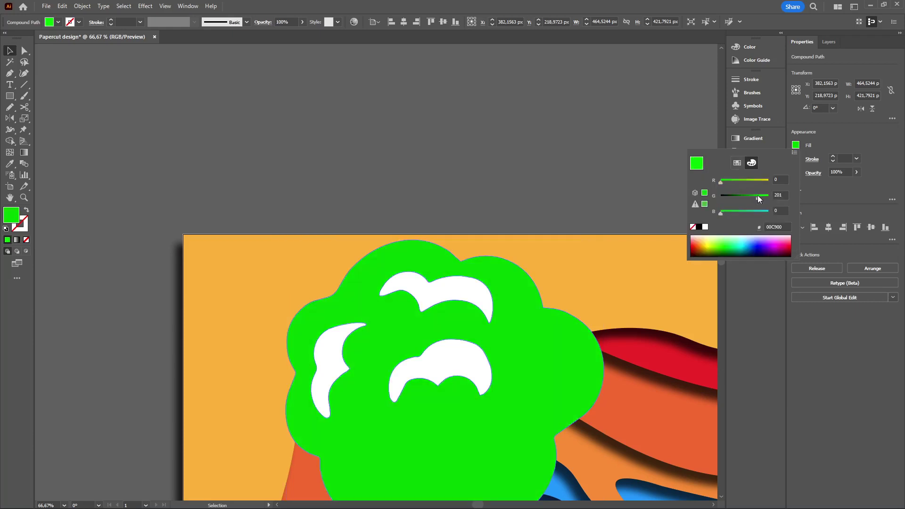
- Fill the bush's three white highlight shapes with the light green 8CC63F swatch
{"action": "left_click", "coordinate": [455, 365]}
{"action": "left_click", "coordinate": [463, 338]}
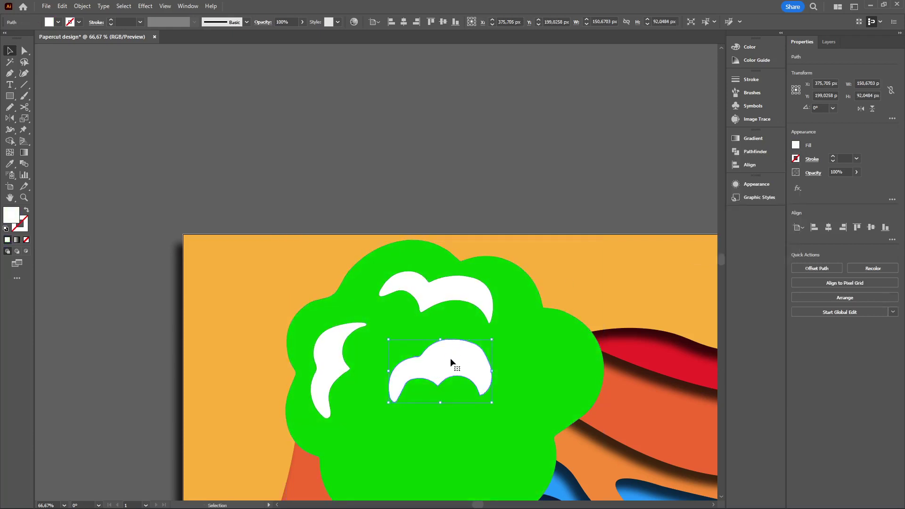
{"action": "left_click", "coordinate": [462, 289], "text": "shift"}
{"action": "left_click", "coordinate": [334, 349], "text": "shift"}
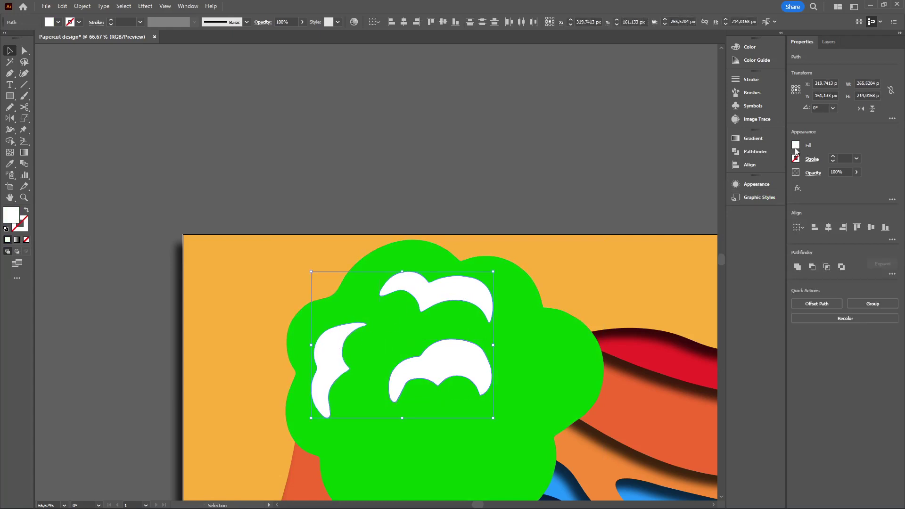
{"action": "left_click", "coordinate": [795, 145]}
{"action": "left_click", "coordinate": [737, 163]}
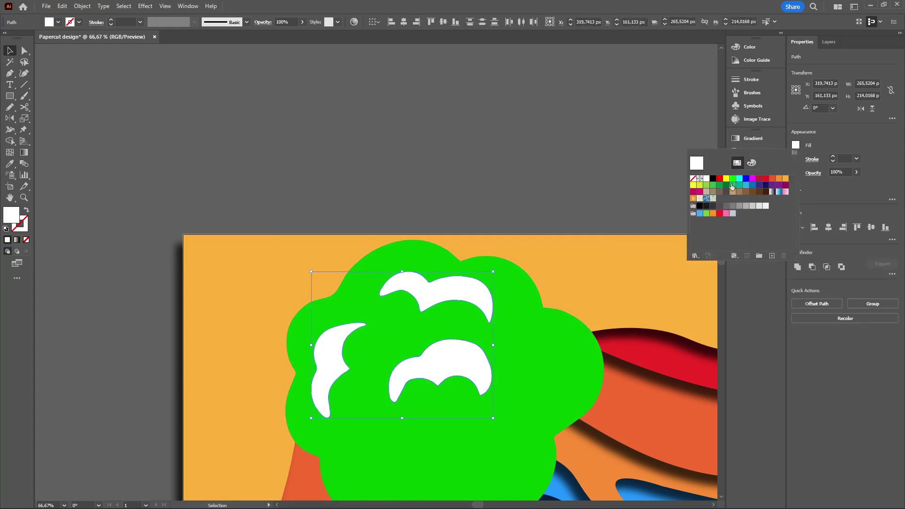
{"action": "left_click", "coordinate": [707, 187]}
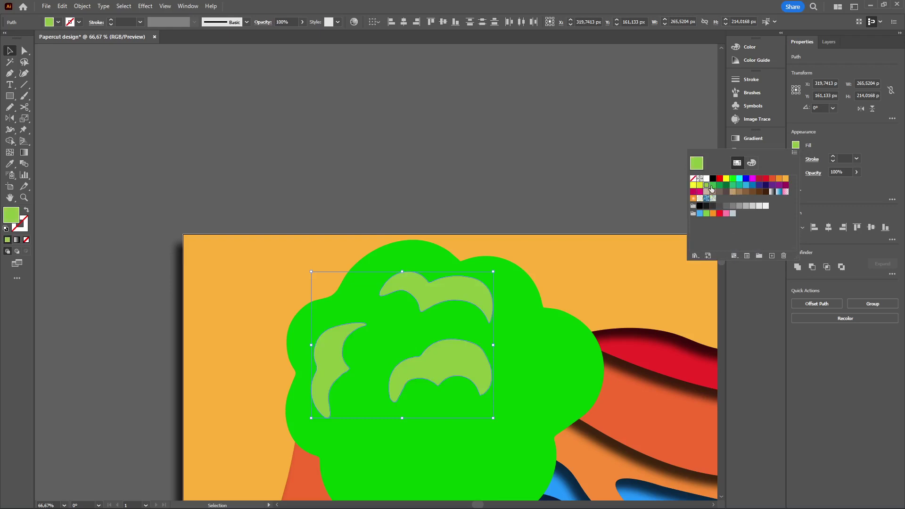
{"action": "left_click", "coordinate": [507, 100]}
{"action": "left_click", "coordinate": [524, 137]}
- Recolor the bush's body bright lime green, starting from the R=217 G=224 B=33 swatch and lowering its red value
{"action": "scroll", "coordinate": [524, 139], "scroll_direction": "down", "scroll_amount": 3}
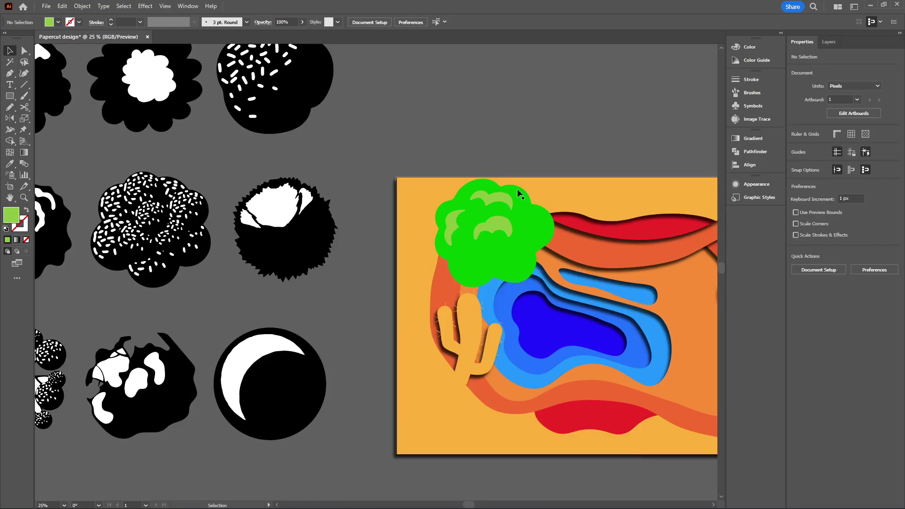
{"action": "left_click", "coordinate": [518, 229]}
{"action": "left_click", "coordinate": [501, 228]}
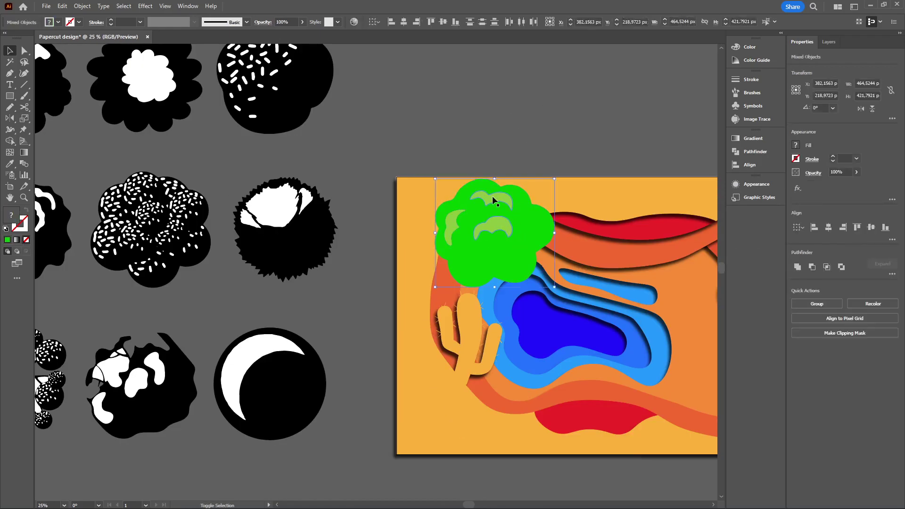
{"action": "left_click_drag", "start_coordinate": [478, 190], "coordinate": [479, 187]}
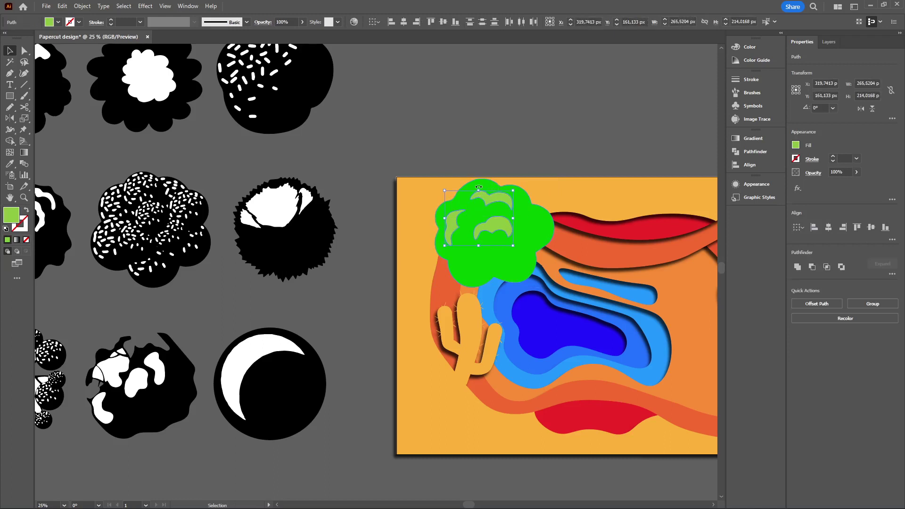
{"action": "left_click", "coordinate": [535, 237]}
{"action": "left_click", "coordinate": [795, 146]}
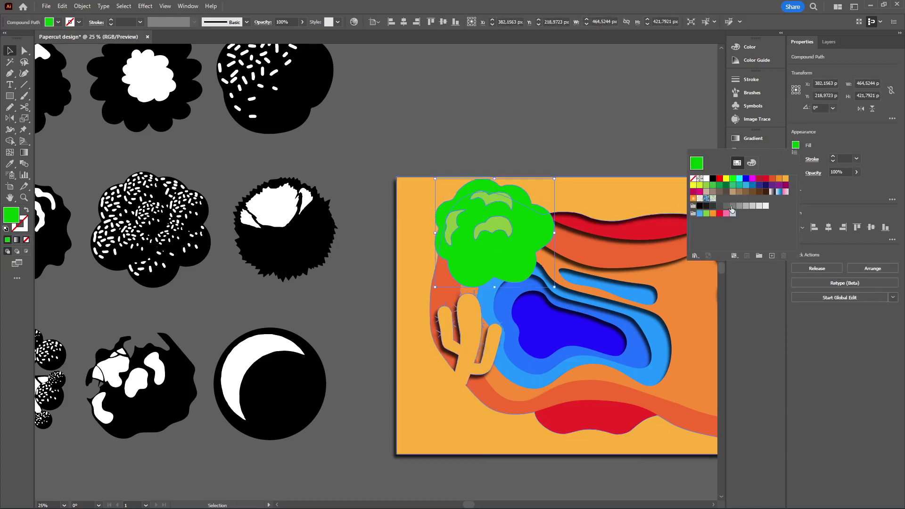
{"action": "left_click", "coordinate": [732, 178]}
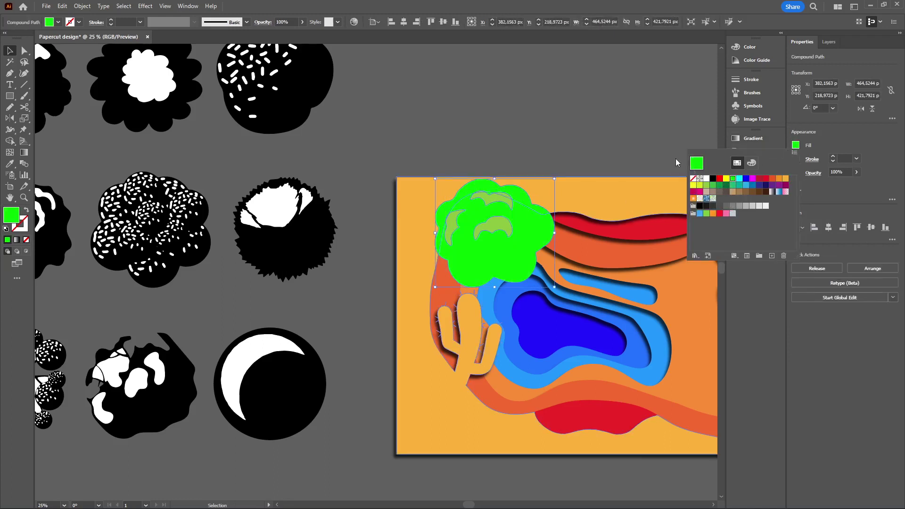
{"action": "left_click", "coordinate": [705, 186]}
{"action": "left_click", "coordinate": [699, 184]}
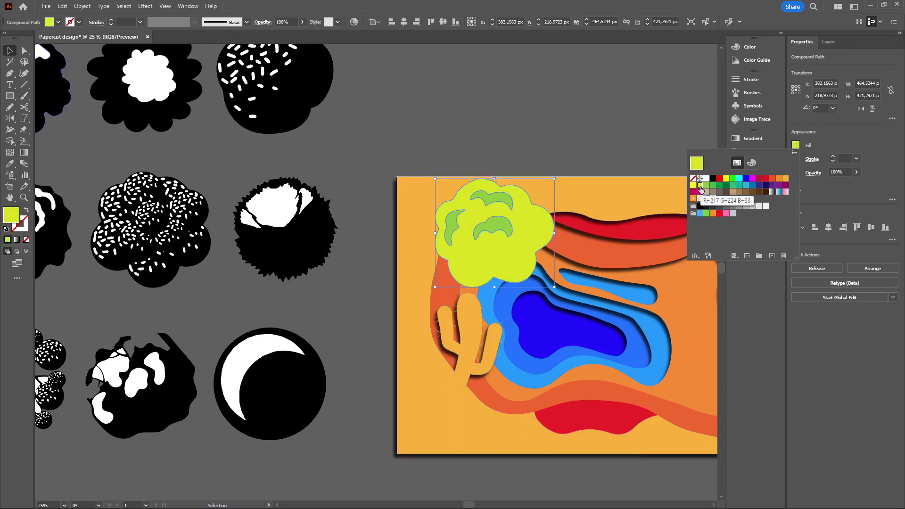
{"action": "left_click", "coordinate": [752, 163]}
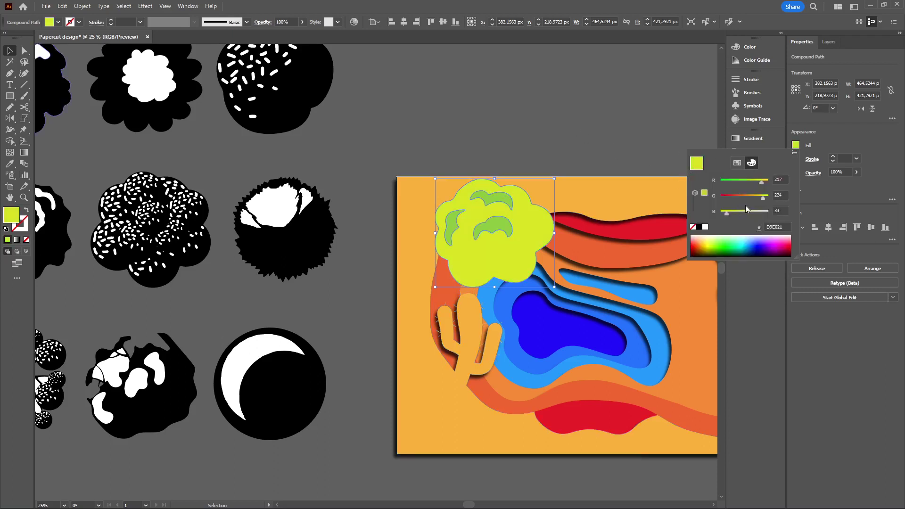
{"action": "left_click_drag", "start_coordinate": [758, 184], "coordinate": [739, 184]}
{"action": "left_click", "coordinate": [487, 221]}
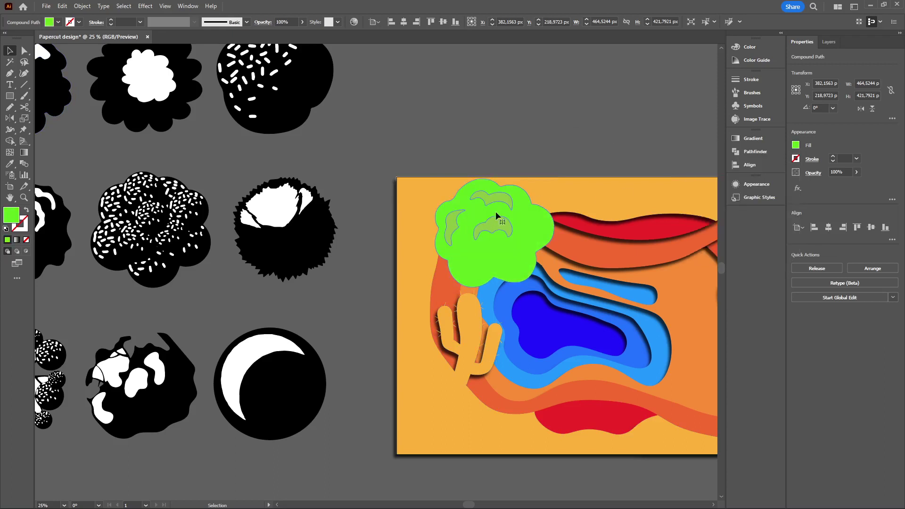
- Darken the bush's three highlight shapes to an olive tone by lowering the green value of their fill
{"action": "left_click", "coordinate": [497, 202]}
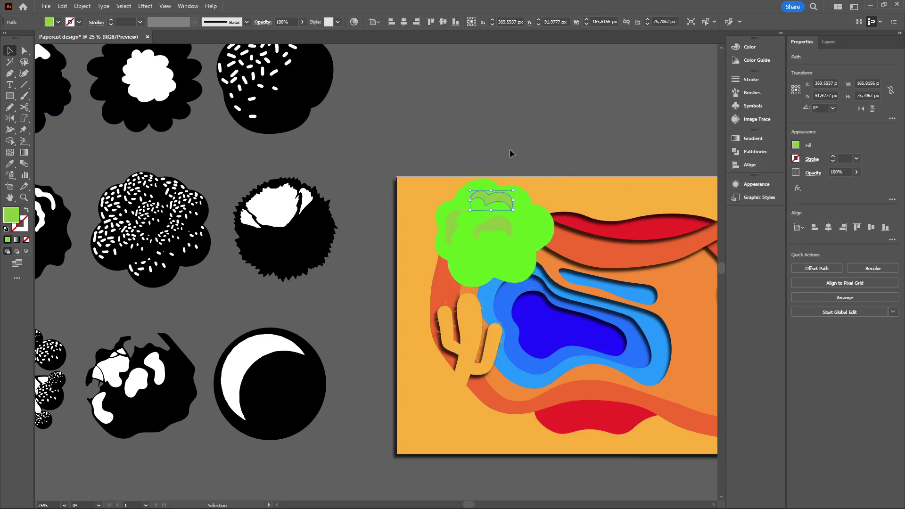
{"action": "left_click", "coordinate": [455, 224], "text": "shift"}
{"action": "left_click", "coordinate": [794, 145]}
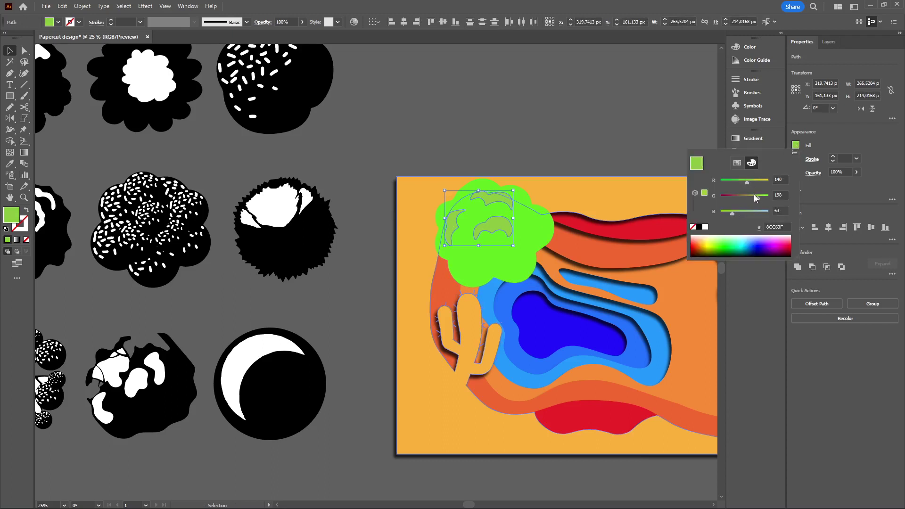
{"action": "left_click_drag", "start_coordinate": [753, 194], "coordinate": [753, 198]}
{"action": "left_click", "coordinate": [646, 105]}
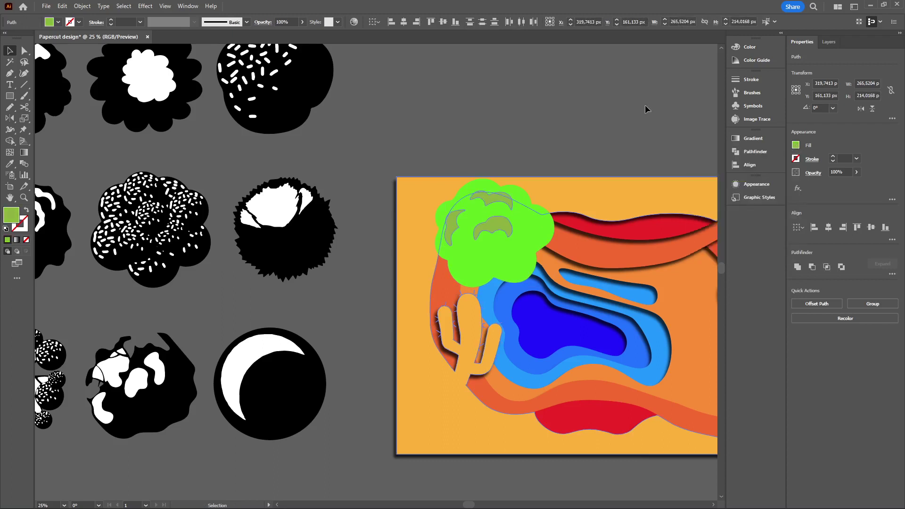
- Recolor the bush's body a pure bright green, about R=0 G=223 B=31, sampled from the color spectrum
{"action": "left_click", "coordinate": [530, 228]}
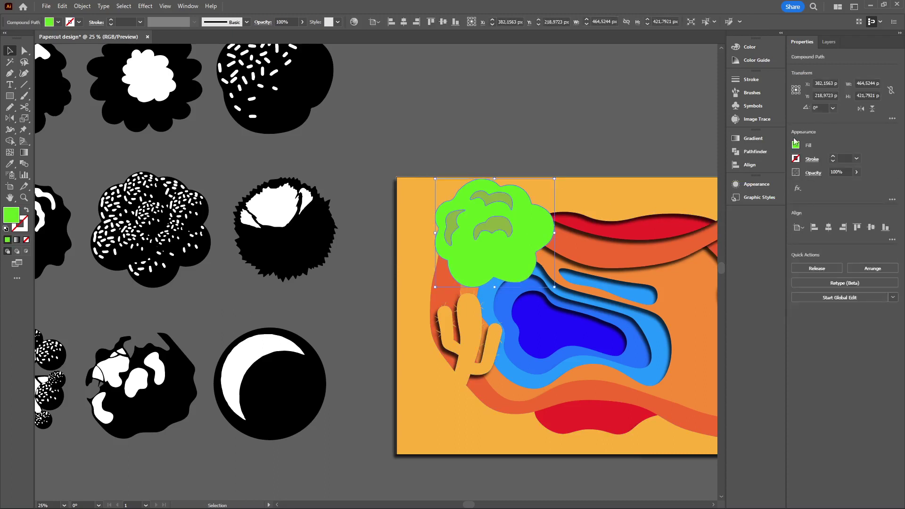
{"action": "left_click", "coordinate": [796, 145]}
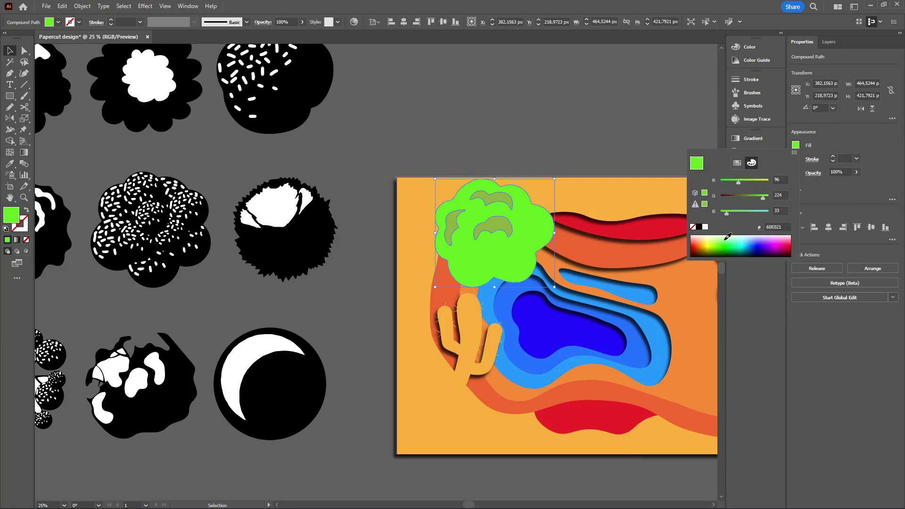
{"action": "left_click", "coordinate": [729, 239]}
{"action": "left_click", "coordinate": [730, 247]}
{"action": "left_click", "coordinate": [729, 243]}
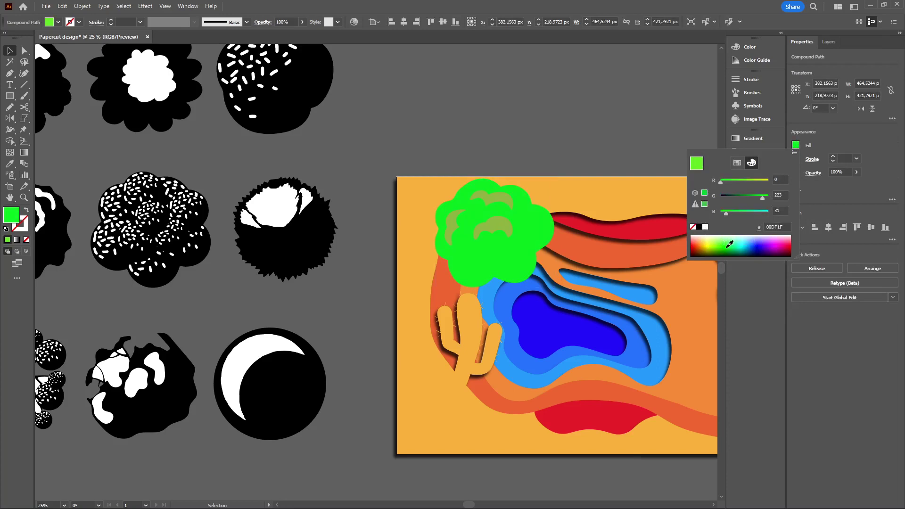
{"action": "left_click", "coordinate": [728, 244]}
{"action": "left_click", "coordinate": [729, 244]}
{"action": "left_click", "coordinate": [634, 127]}
- Delete all the unused black-and-white bush and tree drawings beside the artboard
{"action": "scroll", "coordinate": [600, 143], "scroll_direction": "down", "scroll_amount": 2}
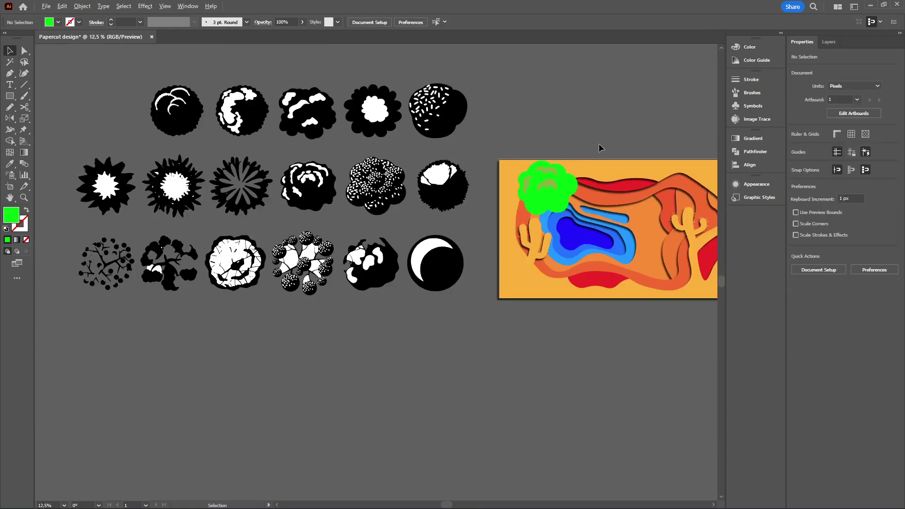
{"action": "left_click_drag", "start_coordinate": [565, 176], "coordinate": [510, 202]}
{"action": "scroll", "coordinate": [105, 55], "scroll_direction": "down", "scroll_amount": 1}
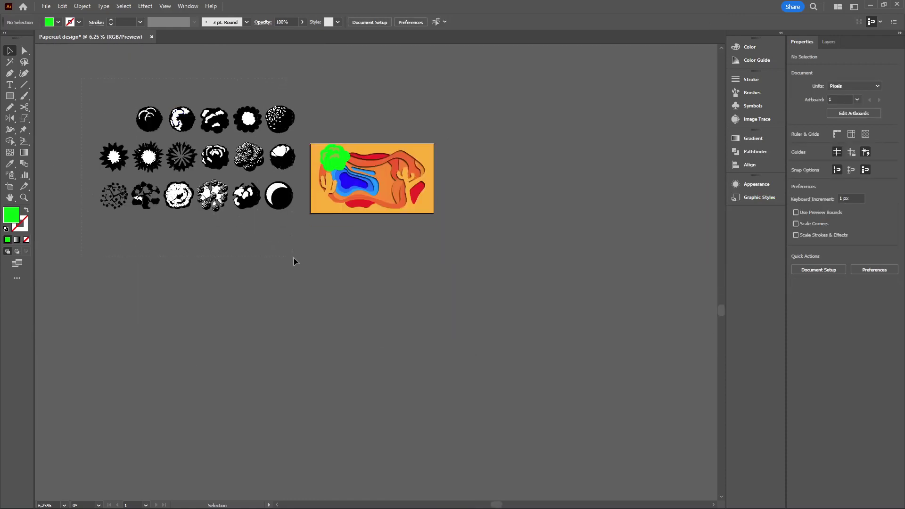
{"action": "left_click_drag", "start_coordinate": [293, 257], "coordinate": [293, 257]}
{"action": "key", "text": "Delete"}
- Group the green bush's body with its olive highlight shapes
{"action": "scroll", "coordinate": [322, 218], "scroll_direction": "up", "scroll_amount": 2}
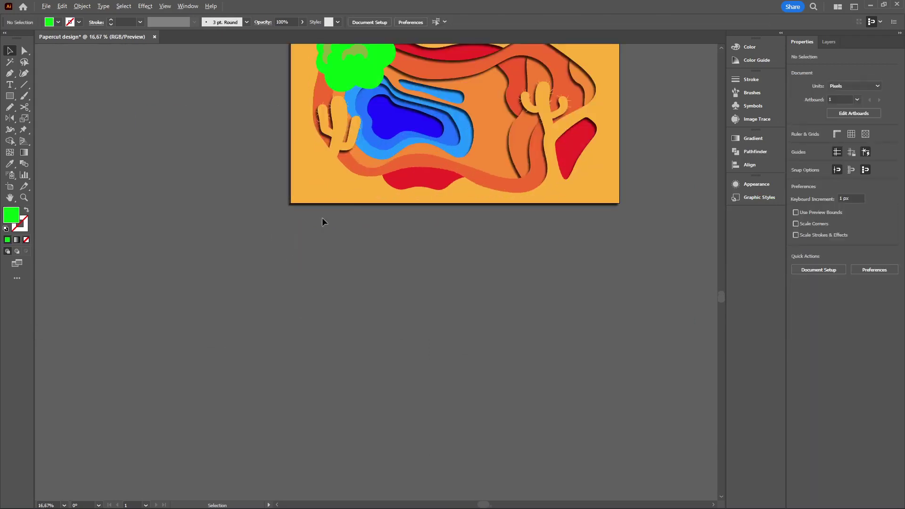
{"action": "scroll", "coordinate": [322, 222], "scroll_direction": "up", "scroll_amount": 3}
{"action": "left_click", "coordinate": [363, 185]}
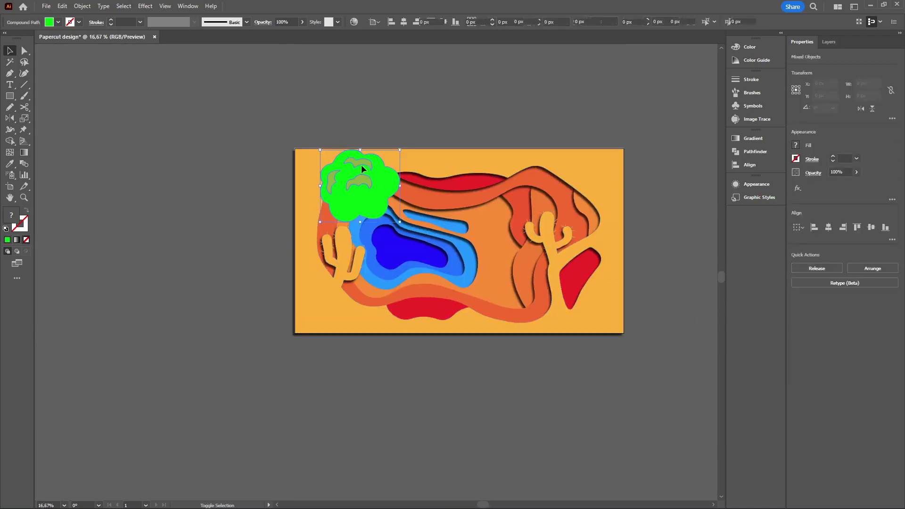
{"action": "left_click", "coordinate": [357, 163]}
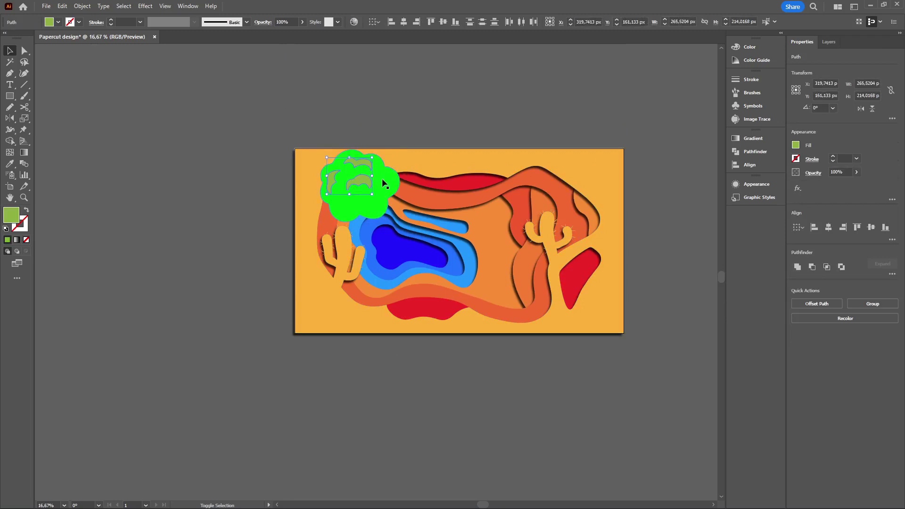
{"action": "left_click", "coordinate": [382, 184], "text": "shift"}
{"action": "key", "text": "ctrl+g"}
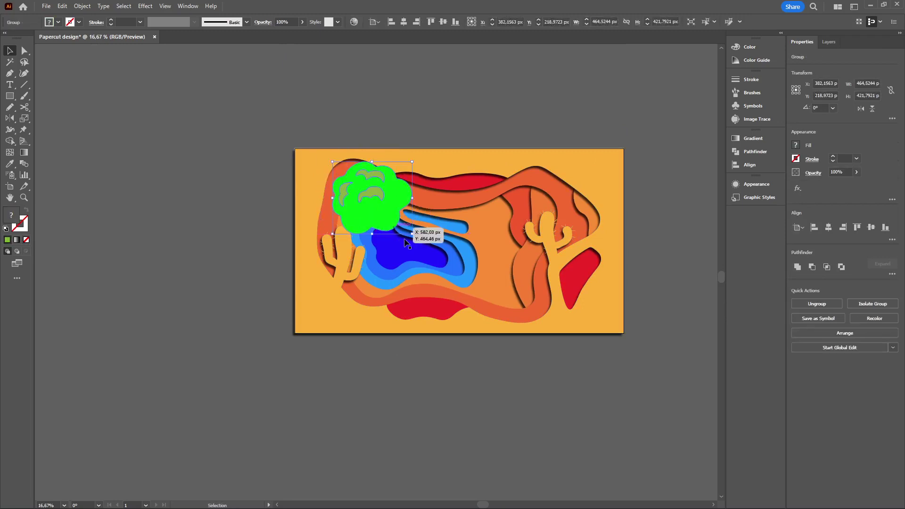
- Shrink the bush group to about 189 px wide and tuck it behind the top yellow layer at the opening's upper-left edge
{"action": "left_click_drag", "start_coordinate": [400, 220], "coordinate": [357, 170]}
{"action": "key", "text": "ctrl+shift+bracketleft"}
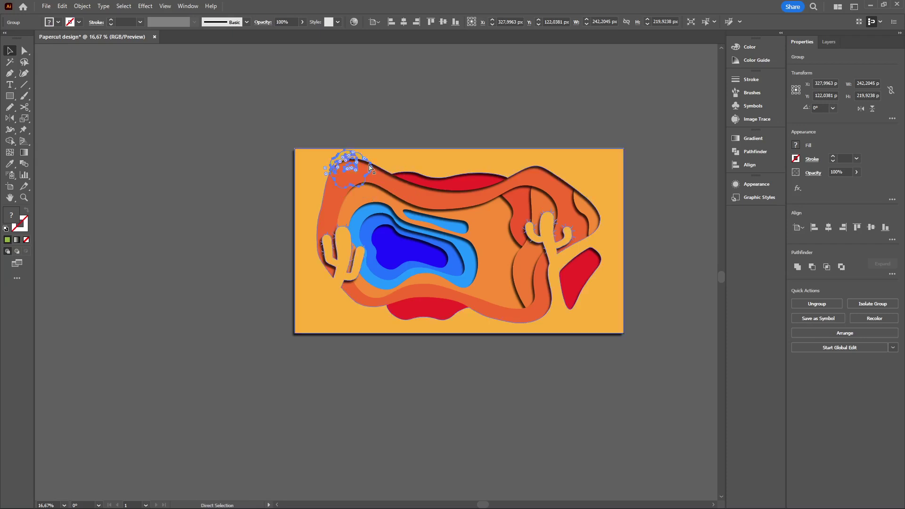
{"action": "key", "text": "ctrl+bracketright"}
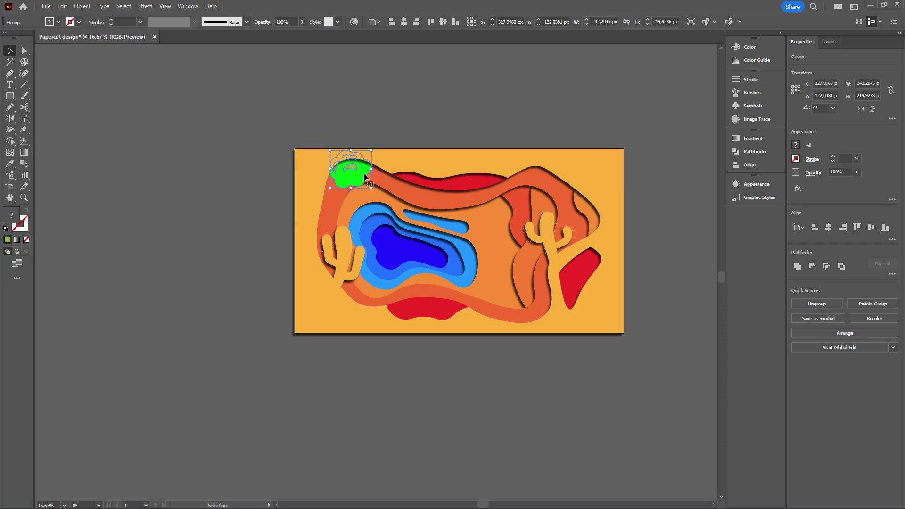
{"action": "left_click_drag", "start_coordinate": [372, 191], "coordinate": [343, 198]}
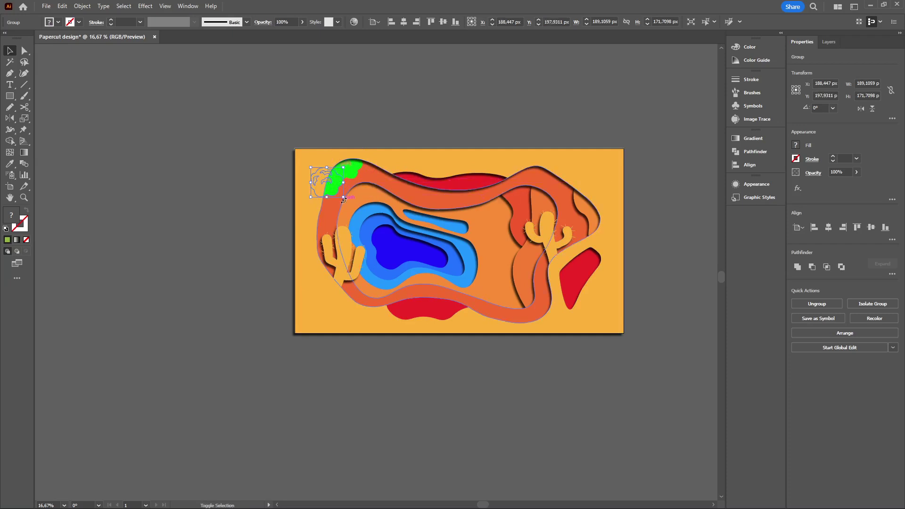
{"action": "left_click", "coordinate": [394, 129]}
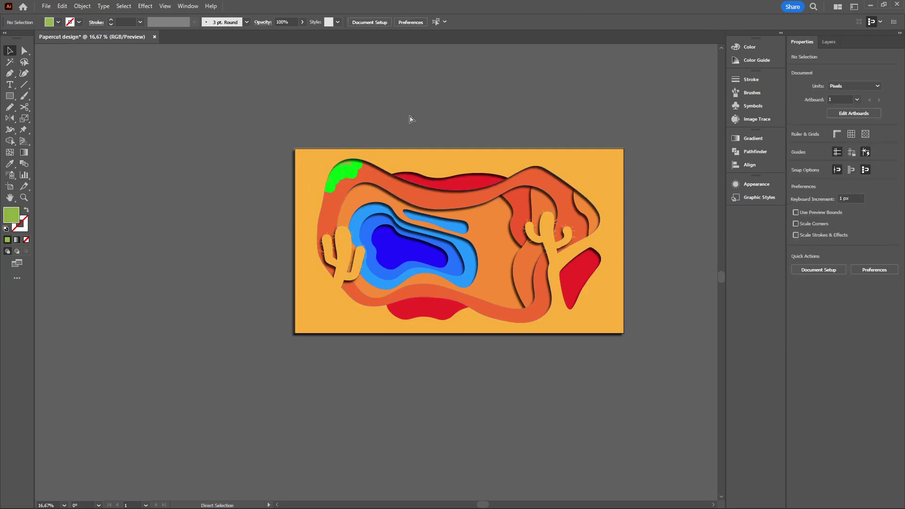
- Duplicate the bush just to the right of the first one and place another copy outside the artboard, above it
{"action": "scroll", "coordinate": [382, 174], "scroll_direction": "left", "scroll_amount": 2}
{"action": "left_click_drag", "start_coordinate": [369, 169], "coordinate": [370, 171]}
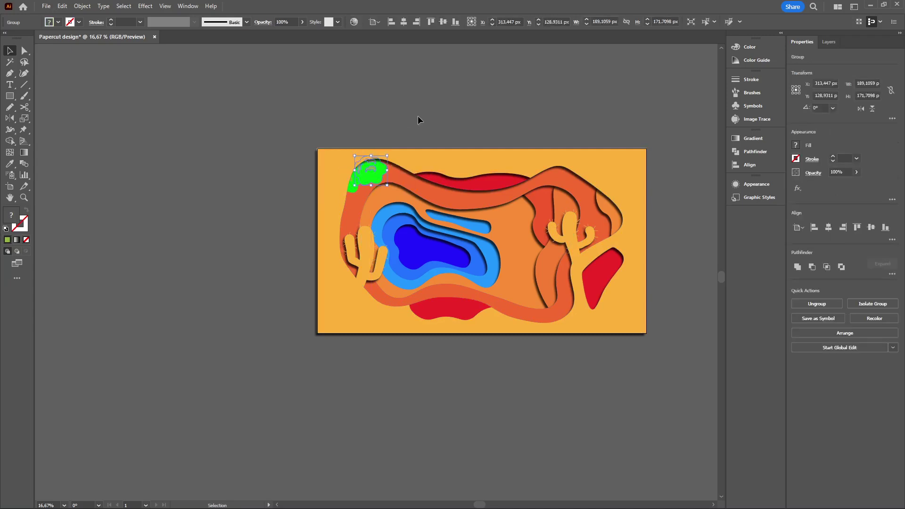
{"action": "left_click", "coordinate": [417, 115]}
{"action": "left_click", "coordinate": [371, 166]}
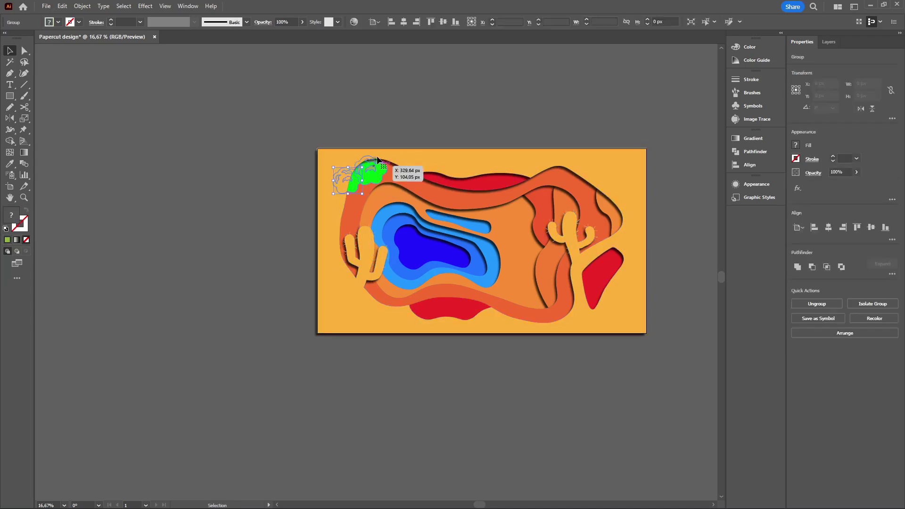
{"action": "left_click", "coordinate": [436, 109]}
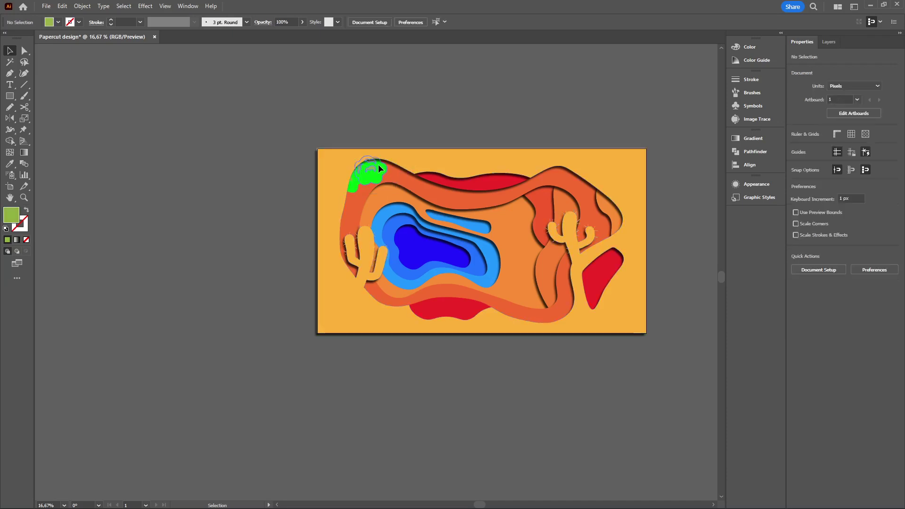
{"action": "left_click", "coordinate": [381, 169]}
{"action": "left_click_drag", "start_coordinate": [383, 173], "coordinate": [539, 131]}
- Move the left bush up slightly against its neighbouring copy and group the two overlapping bushes
{"action": "left_click", "coordinate": [356, 176]}
{"action": "left_click", "coordinate": [351, 184]}
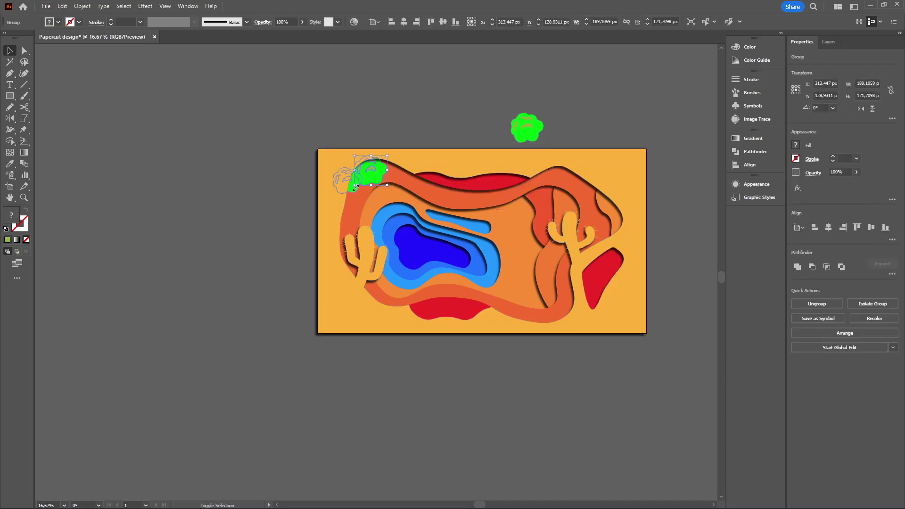
{"action": "left_click_drag", "start_coordinate": [348, 187], "coordinate": [352, 166]}
{"action": "left_click", "coordinate": [367, 116]}
{"action": "scroll", "coordinate": [387, 183], "scroll_direction": "up", "scroll_amount": 2}
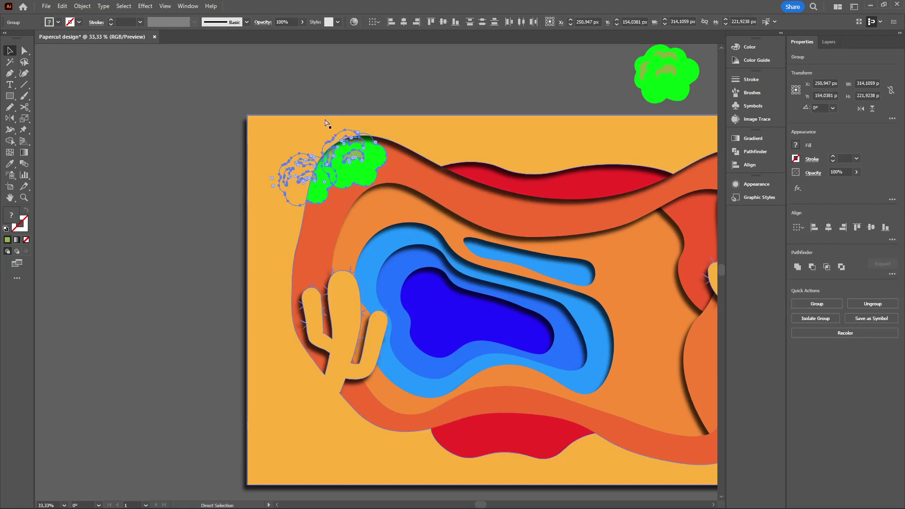
- Apply a Drop Shadow effect to the grouped pair of bushes
{"action": "left_click", "coordinate": [799, 190]}
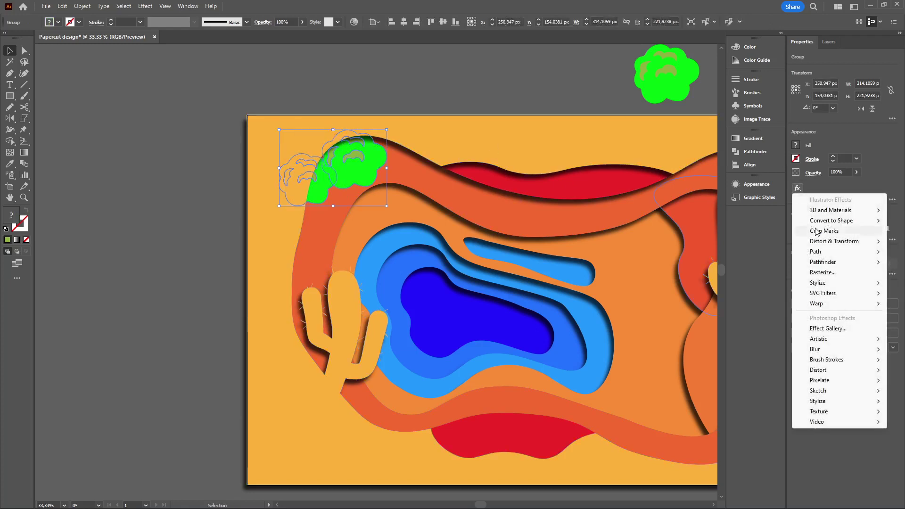
{"action": "mouse_move", "coordinate": [825, 282]}
{"action": "left_click", "coordinate": [759, 283]}
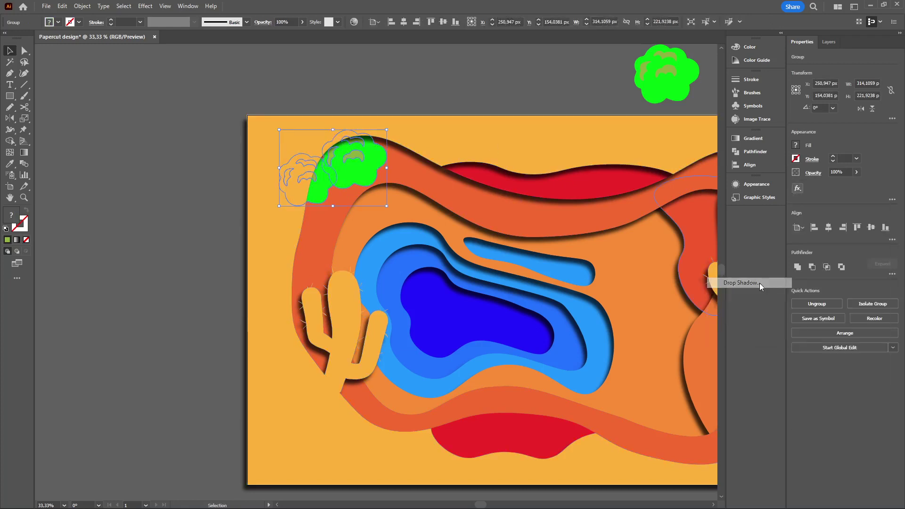
{"action": "left_click", "coordinate": [599, 191]}
{"action": "left_click", "coordinate": [565, 81]}
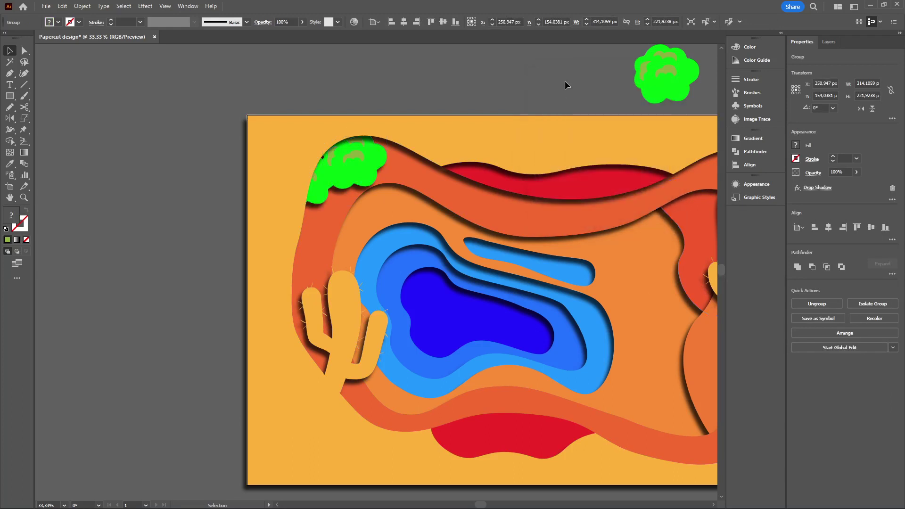
- Place copies of the shadowed bush cluster above the lower red shape and beside the canyon left of the right cactus
{"action": "scroll", "coordinate": [571, 100], "scroll_direction": "down", "scroll_amount": 1}
{"action": "scroll", "coordinate": [571, 100], "scroll_direction": "down", "scroll_amount": 2}
{"action": "left_click_drag", "start_coordinate": [511, 236], "coordinate": [414, 354]}
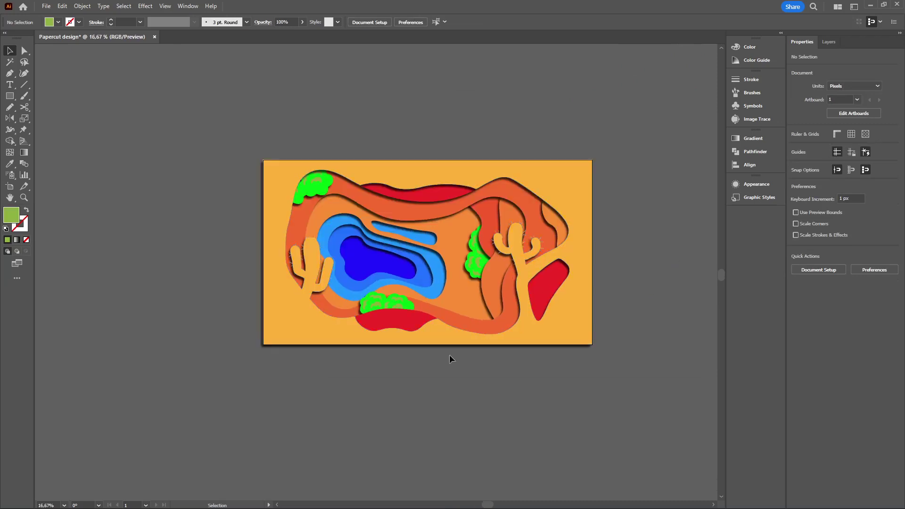
{"action": "left_click_drag", "start_coordinate": [316, 184], "coordinate": [387, 309]}
- Import white-texture.jpg from the Downloads\Ilus folder into the papercut document and close the file browser
{"action": "mouse_move", "coordinate": [574, 505]}
{"action": "key", "text": "super+e"}
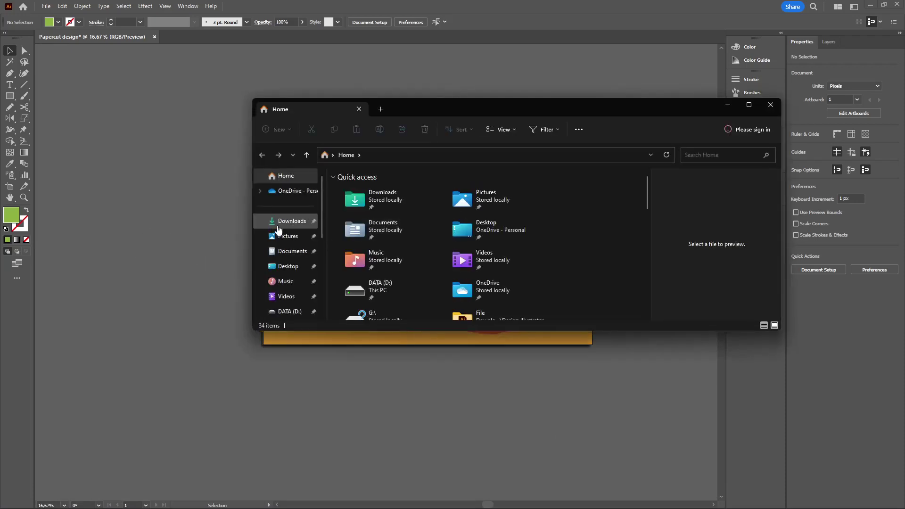
{"action": "left_click", "coordinate": [278, 222]}
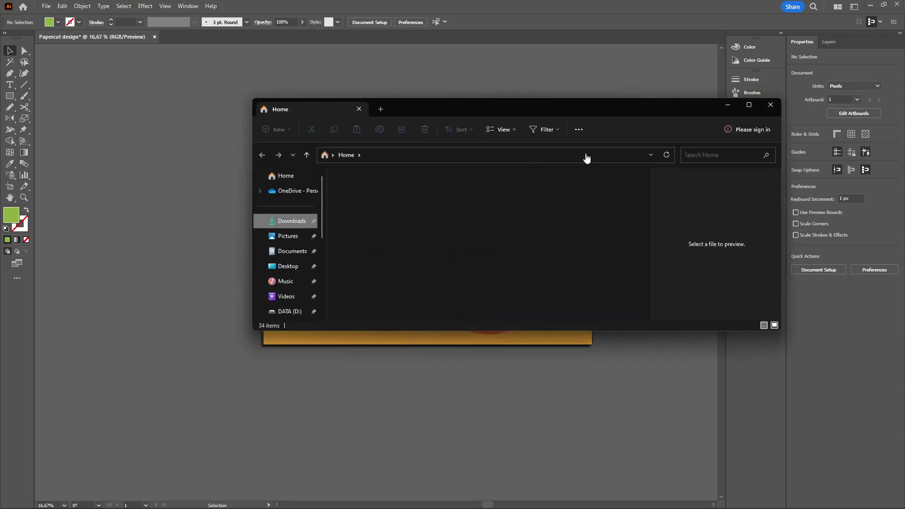
{"action": "double_click", "coordinate": [488, 205]}
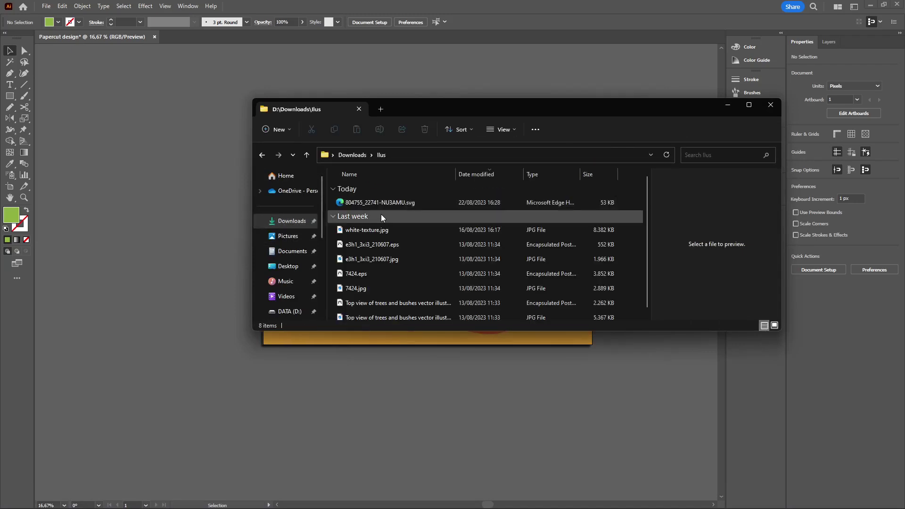
{"action": "left_click_drag", "start_coordinate": [380, 232], "coordinate": [171, 243]}
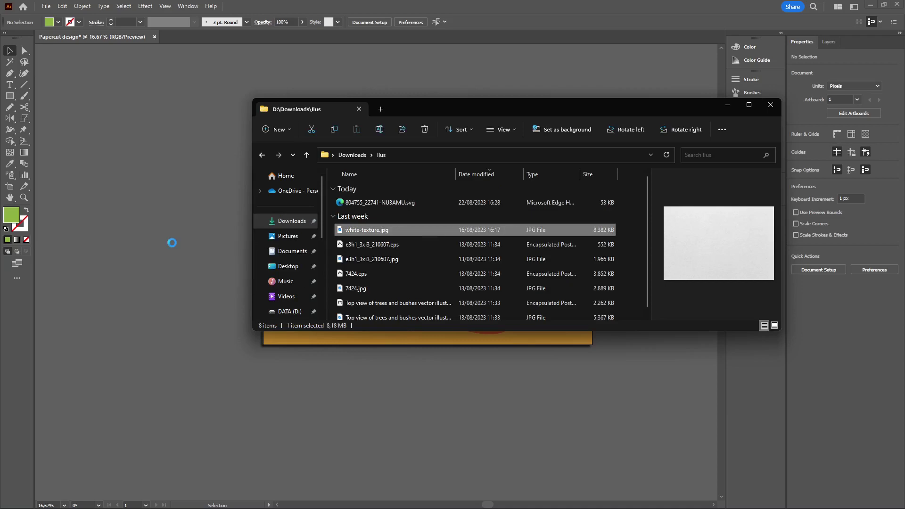
{"action": "left_click", "coordinate": [770, 104]}
- Enlarge the texture image to about 2046 by 1364 px and position it over the whole artboard
{"action": "left_click_drag", "start_coordinate": [265, 207], "coordinate": [425, 218]}
{"action": "left_click_drag", "start_coordinate": [490, 314], "coordinate": [619, 395]}
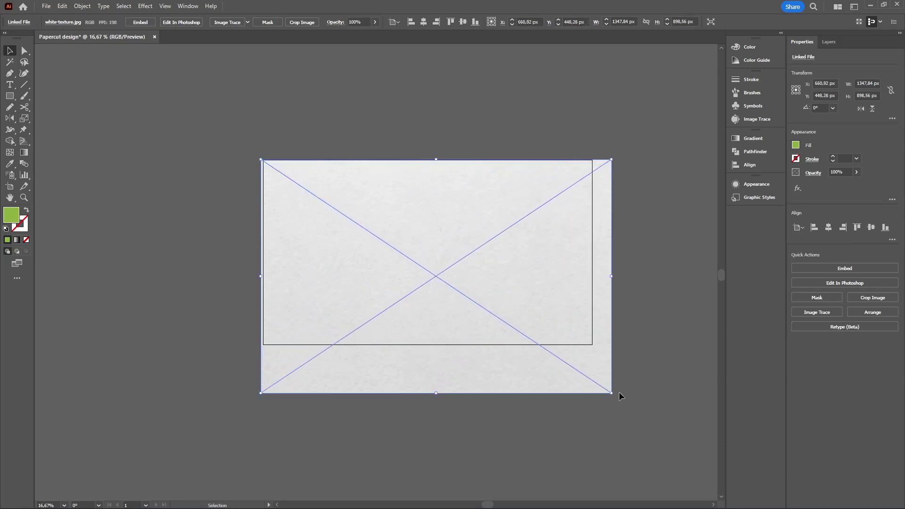
{"action": "left_click", "coordinate": [620, 348]}
{"action": "left_click_drag", "start_coordinate": [570, 380], "coordinate": [564, 368]}
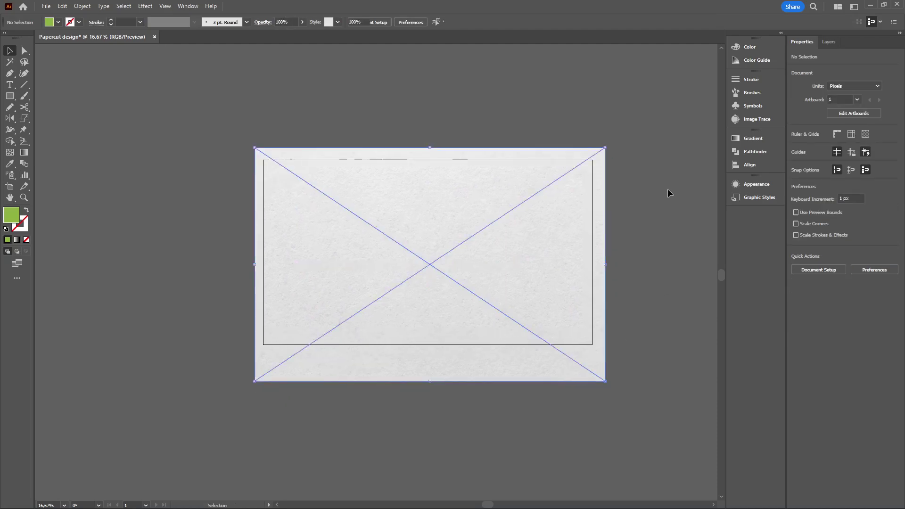
{"action": "left_click", "coordinate": [612, 197]}
{"action": "left_click", "coordinate": [586, 187]}
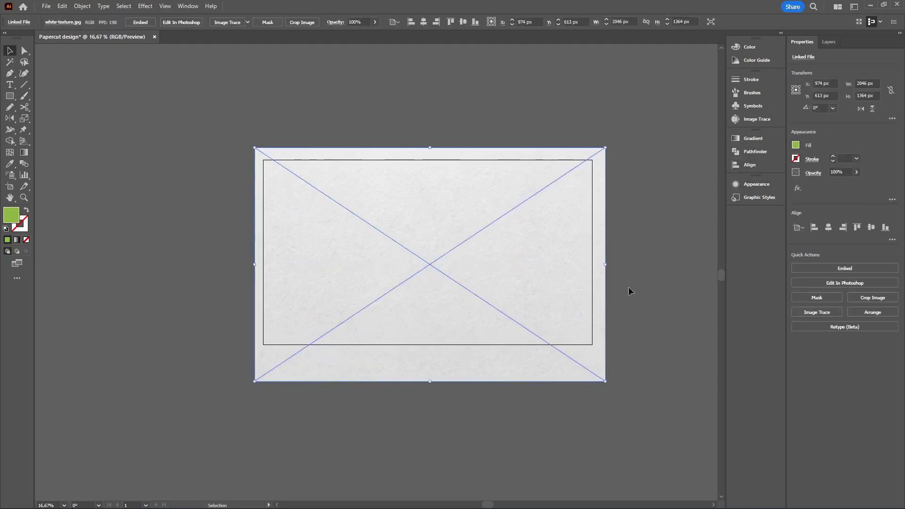
- Resize the texture image to about 1926 by 1079 px so its edges line up with the artboard
{"action": "left_click_drag", "start_coordinate": [608, 385], "coordinate": [591, 363]}
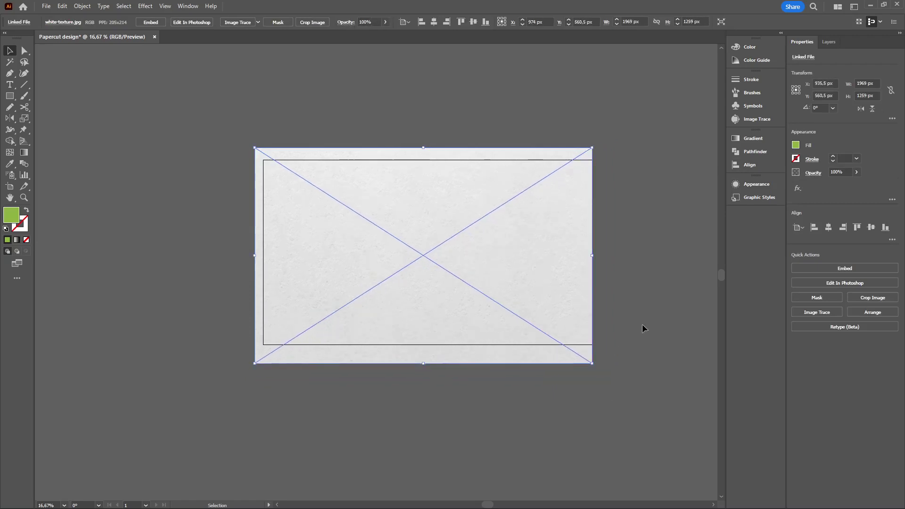
{"action": "left_click_drag", "start_coordinate": [594, 256], "coordinate": [601, 256]}
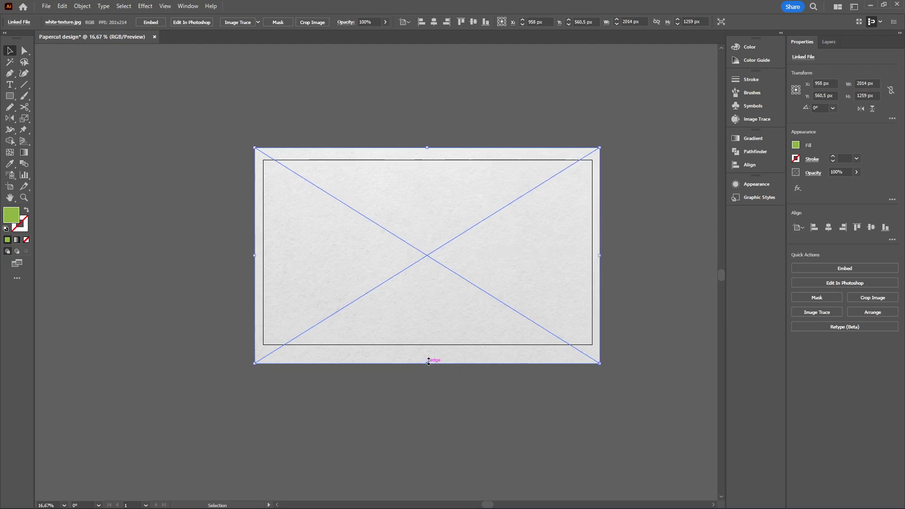
{"action": "left_click_drag", "start_coordinate": [430, 363], "coordinate": [431, 345]}
{"action": "left_click_drag", "start_coordinate": [254, 248], "coordinate": [264, 249]}
{"action": "left_click_drag", "start_coordinate": [600, 246], "coordinate": [594, 248]}
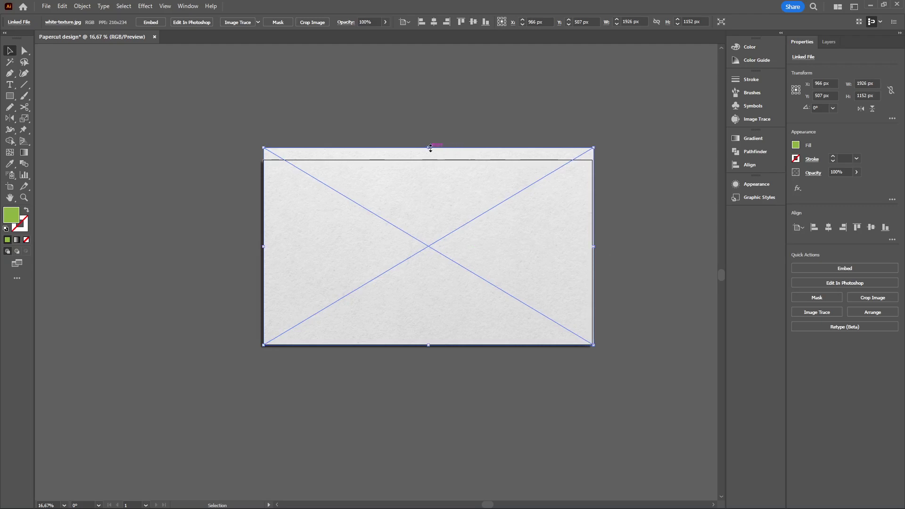
{"action": "left_click_drag", "start_coordinate": [429, 148], "coordinate": [432, 162]}
{"action": "left_click", "coordinate": [633, 163]}
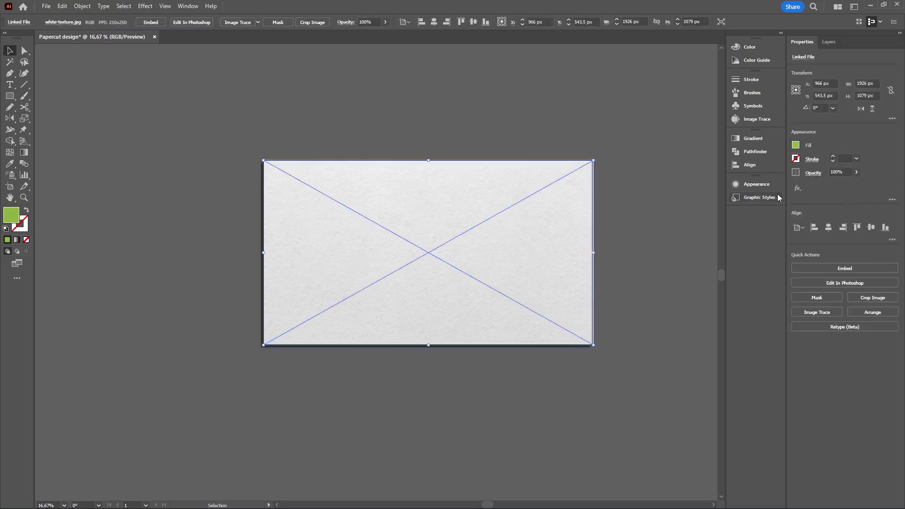
- Set the texture image's blending mode to Multiply
{"action": "left_click", "coordinate": [812, 178]}
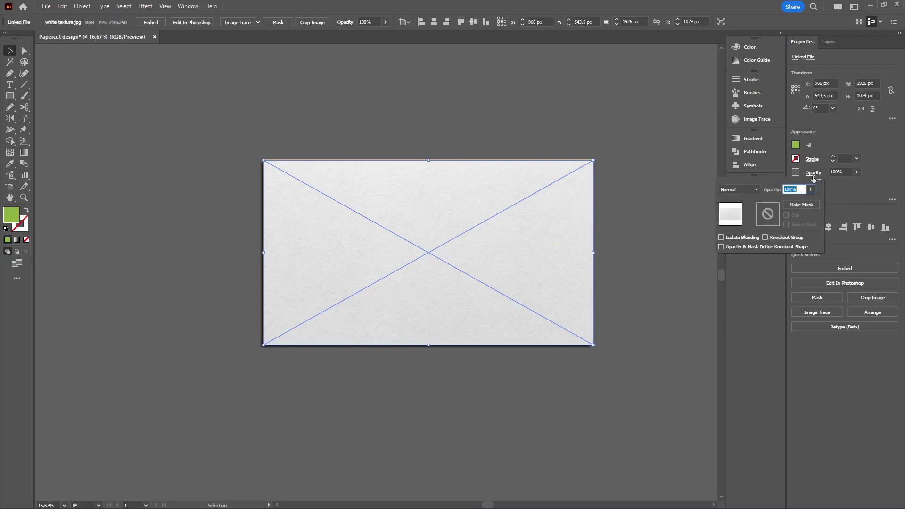
{"action": "left_click", "coordinate": [743, 191]}
{"action": "left_click", "coordinate": [743, 221]}
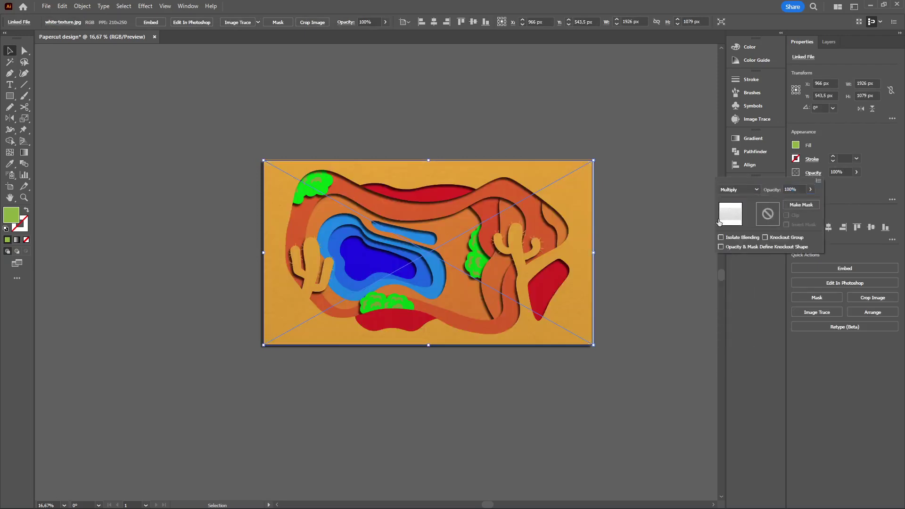
- Deselect the artwork, and narrow the texture image so its right edge lines up with the artboard's right edge
{"action": "left_click", "coordinate": [657, 231]}
{"action": "left_click", "coordinate": [638, 248]}
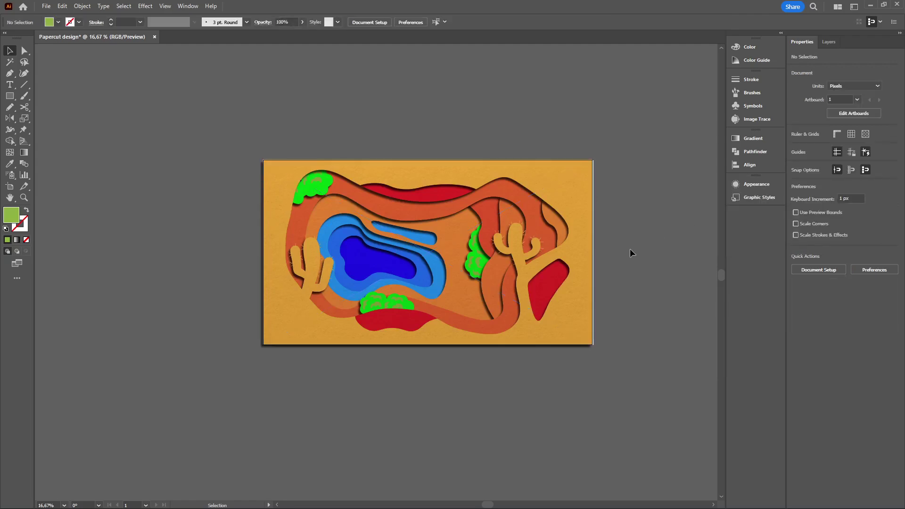
{"action": "scroll", "coordinate": [663, 200], "scroll_direction": "up", "scroll_amount": 4}
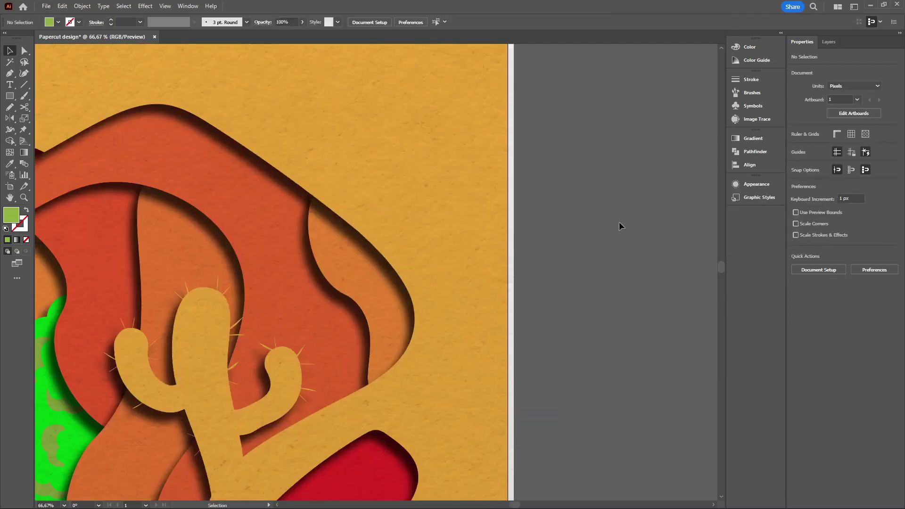
{"action": "scroll", "coordinate": [496, 219], "scroll_direction": "down", "scroll_amount": 3}
{"action": "left_click", "coordinate": [512, 164]}
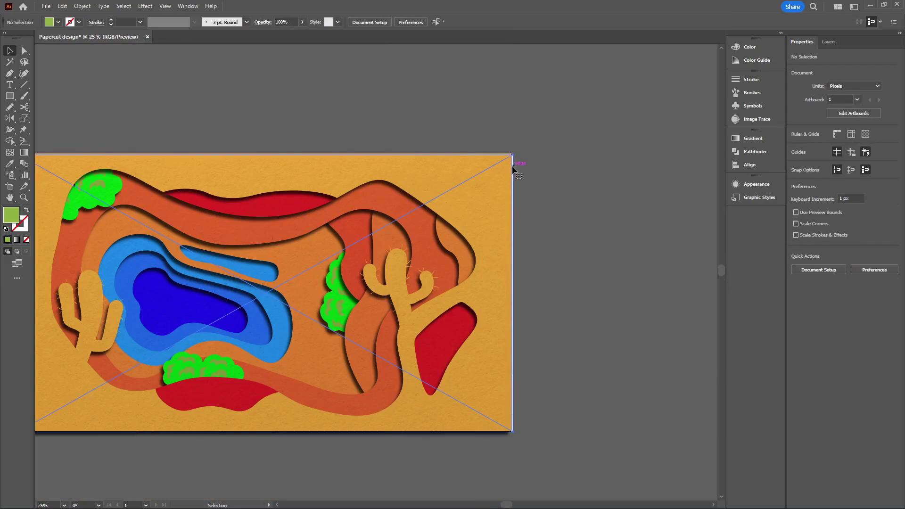
{"action": "left_click_drag", "start_coordinate": [512, 292], "coordinate": [631, 271]}
{"action": "left_click", "coordinate": [554, 274]}
{"action": "scroll", "coordinate": [621, 274], "scroll_direction": "down", "scroll_amount": 1}
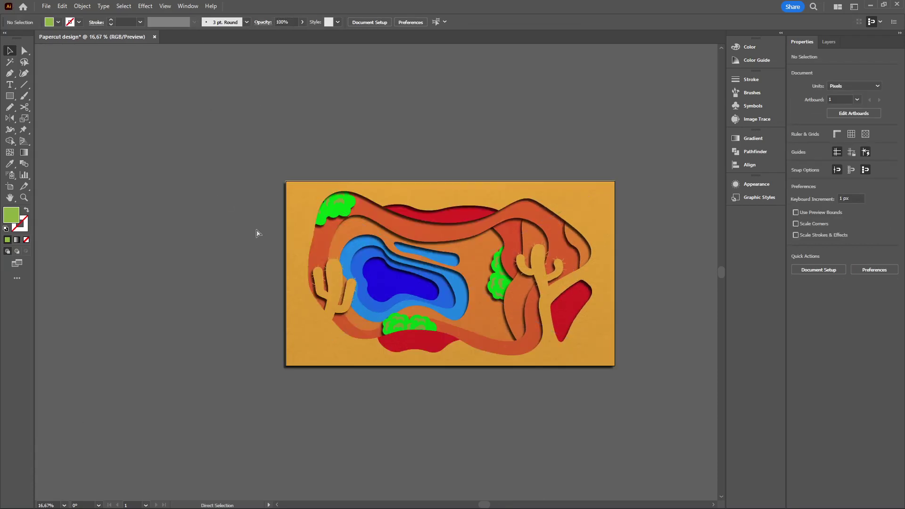
- Start saving the design on the computer as Papercut design.ai in Adobe Illustrator format, and cancel the save
{"action": "key", "text": "ctrl+s"}
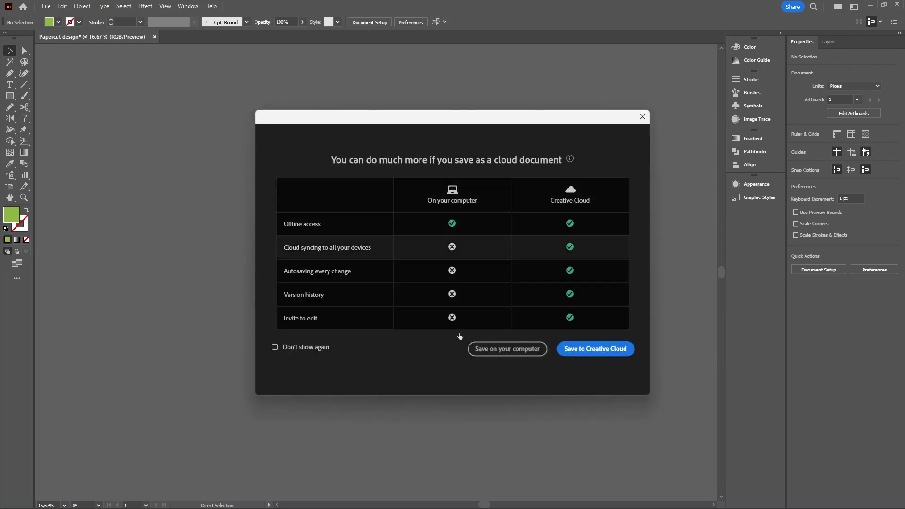
{"action": "left_click", "coordinate": [642, 117]}
{"action": "left_click", "coordinate": [43, 6]}
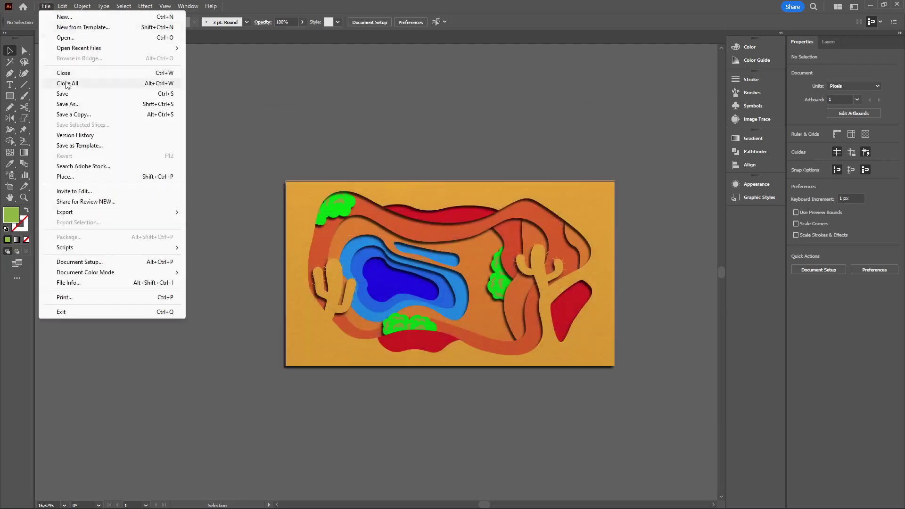
{"action": "left_click", "coordinate": [75, 94]}
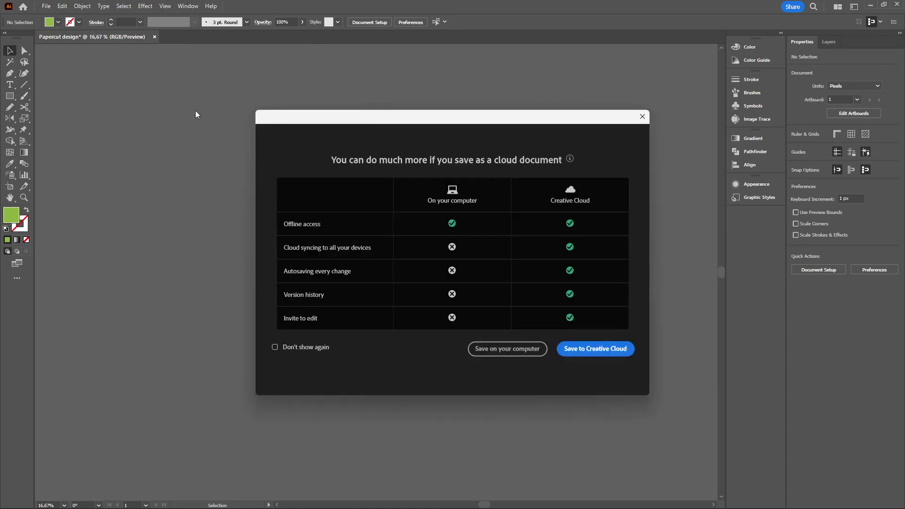
{"action": "left_click", "coordinate": [507, 348]}
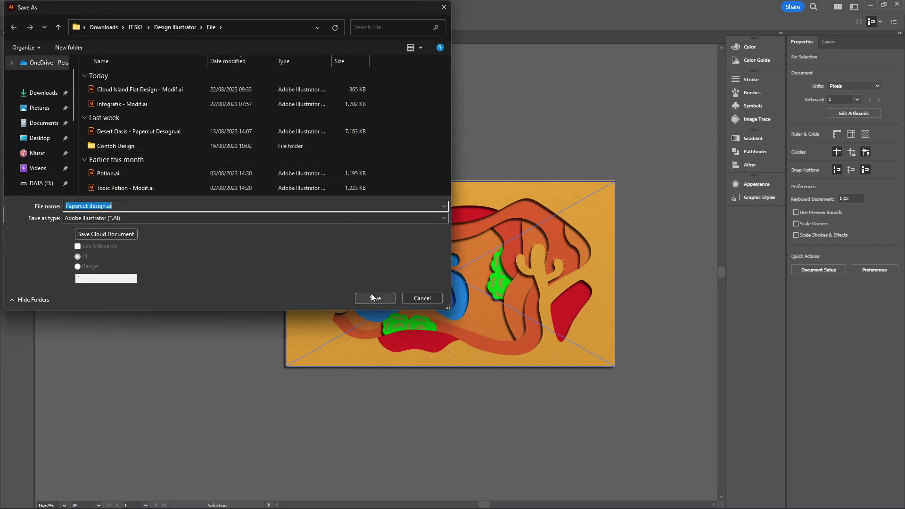
{"action": "left_click", "coordinate": [434, 298]}
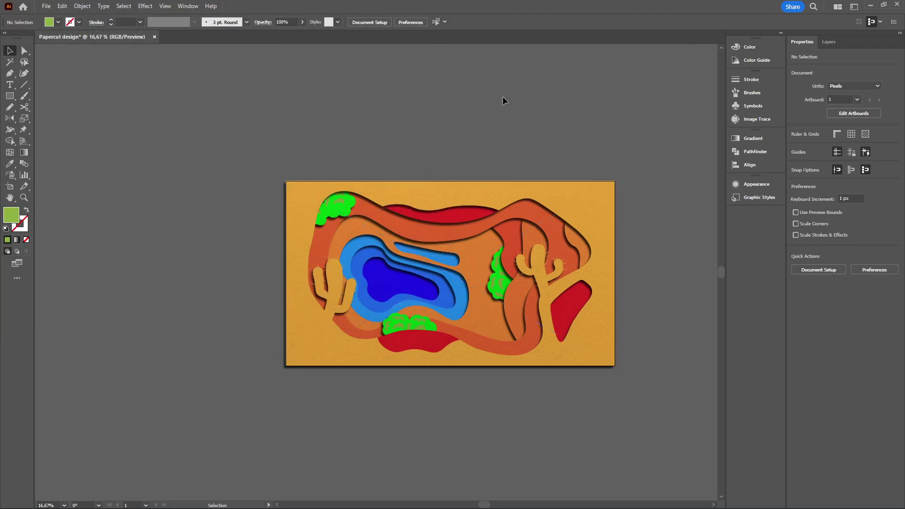
{"action": "scroll", "coordinate": [471, 203], "scroll_direction": "up", "scroll_amount": 2, "text": "alt"}
{"action": "scroll", "coordinate": [501, 301], "scroll_direction": "down", "scroll_amount": 3, "text": "alt"}
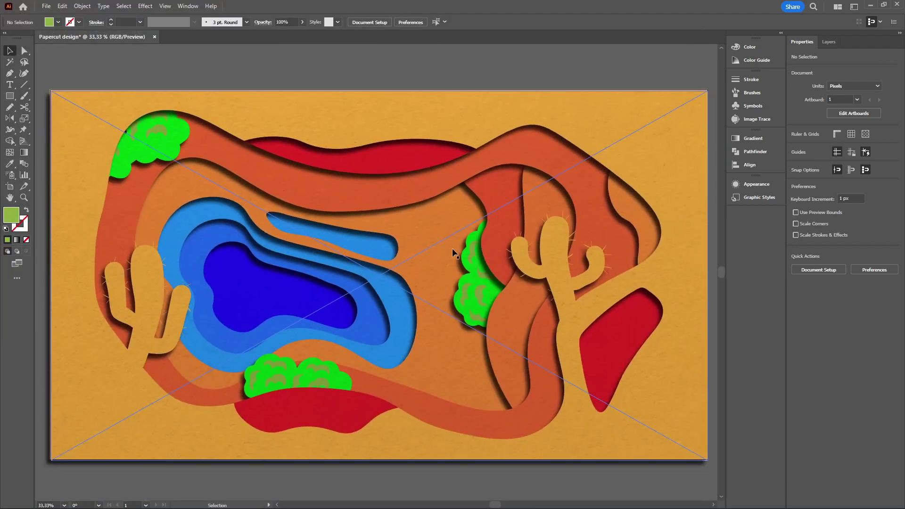
{"action": "scroll", "coordinate": [440, 335], "scroll_direction": "up", "scroll_amount": 1}
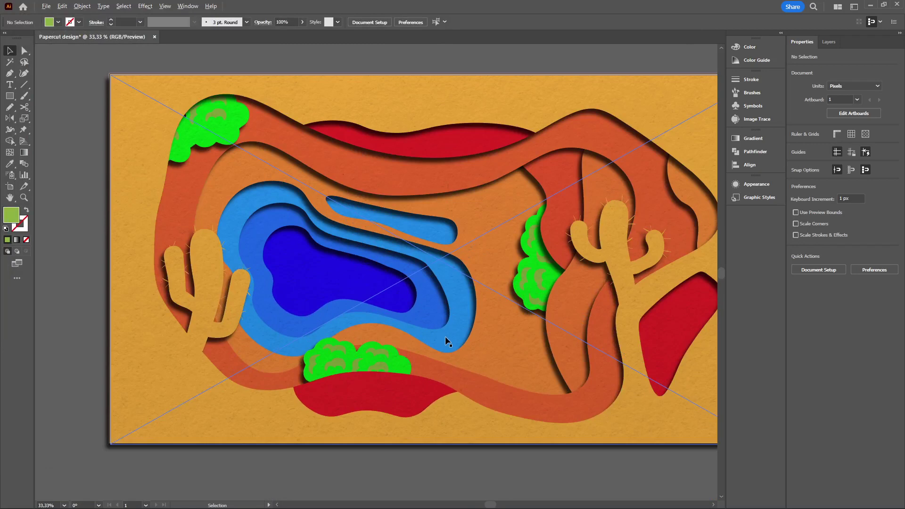
{"action": "scroll", "coordinate": [467, 385], "scroll_direction": "down", "scroll_amount": 3}
{"action": "left_click_drag", "start_coordinate": [467, 400], "coordinate": [486, 353]}
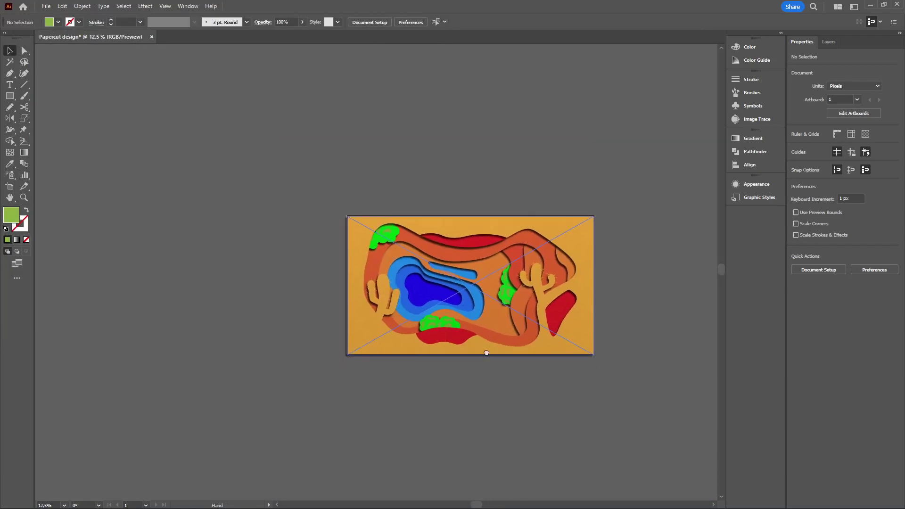